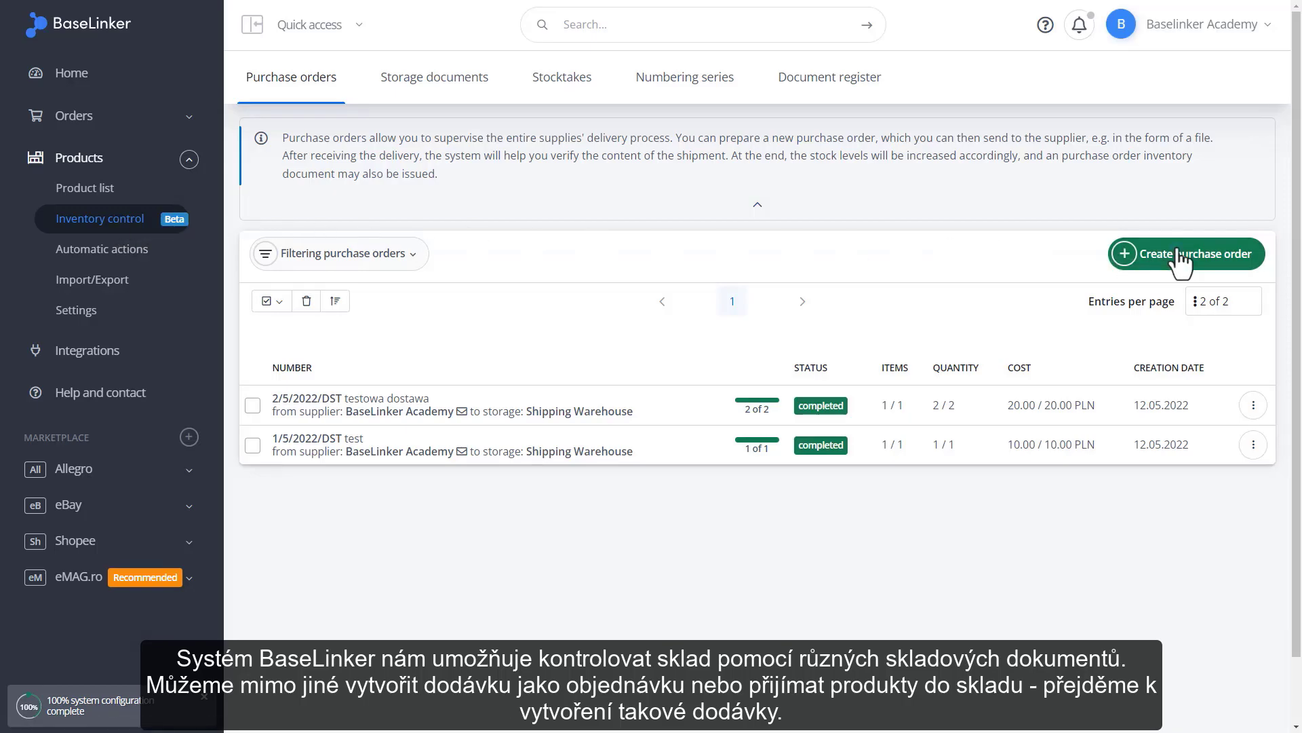
- Start a new purchase order with the auxiliary name "BaseLinker Academy" and BaseLinker Academy as the supplier
click(1122, 255)
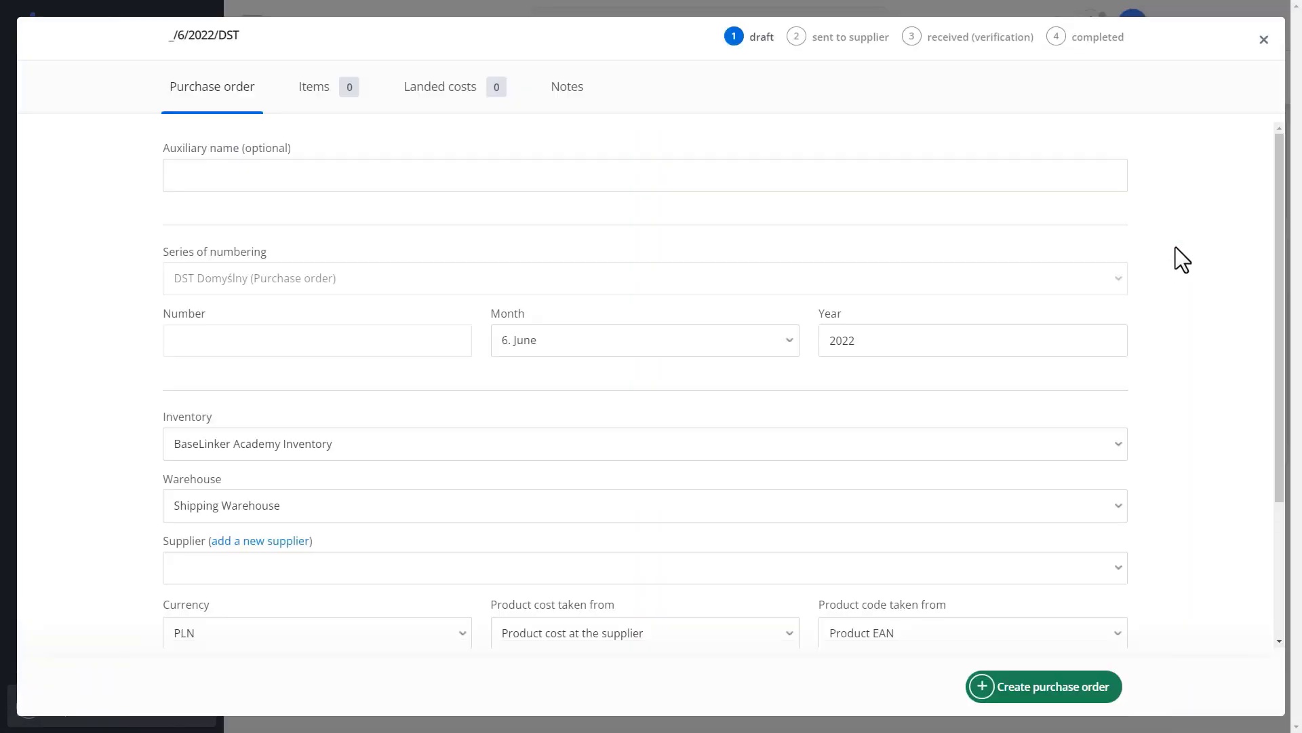
click(858, 175)
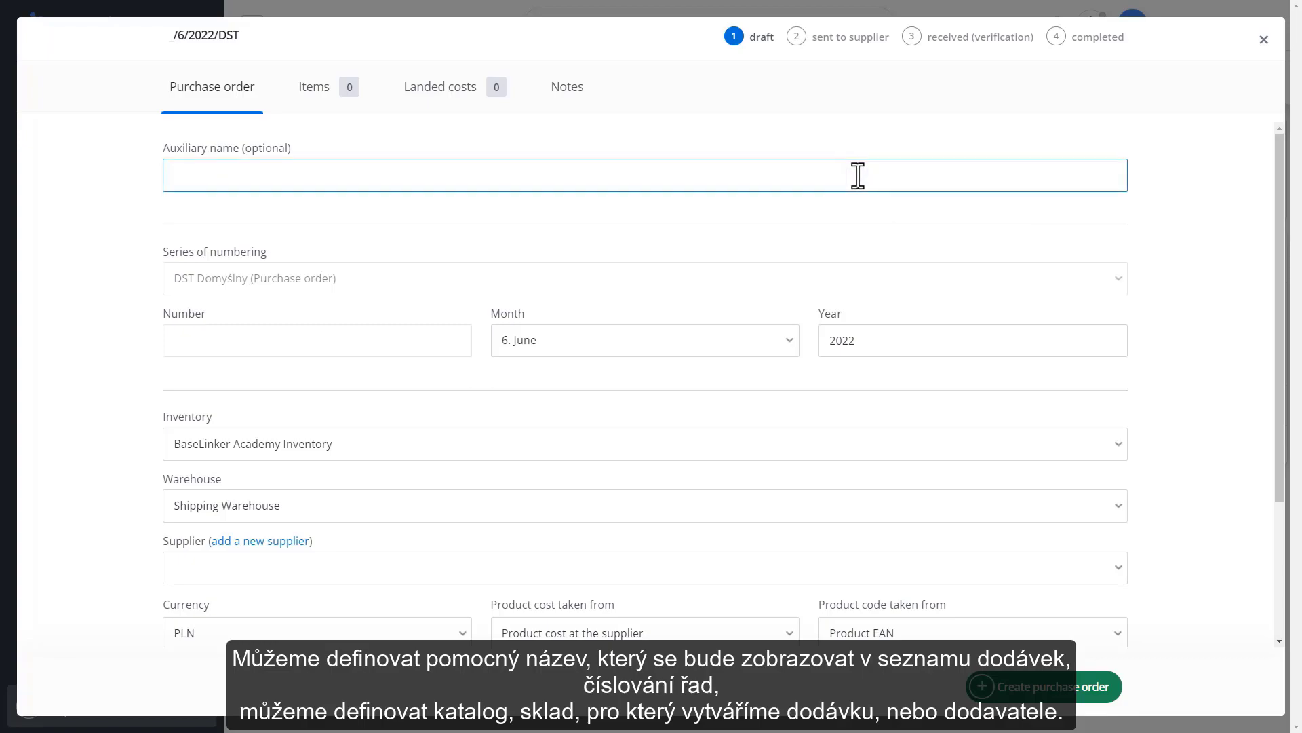
text(BaseLinker Academy)
scroll(857, 175, down, 3)
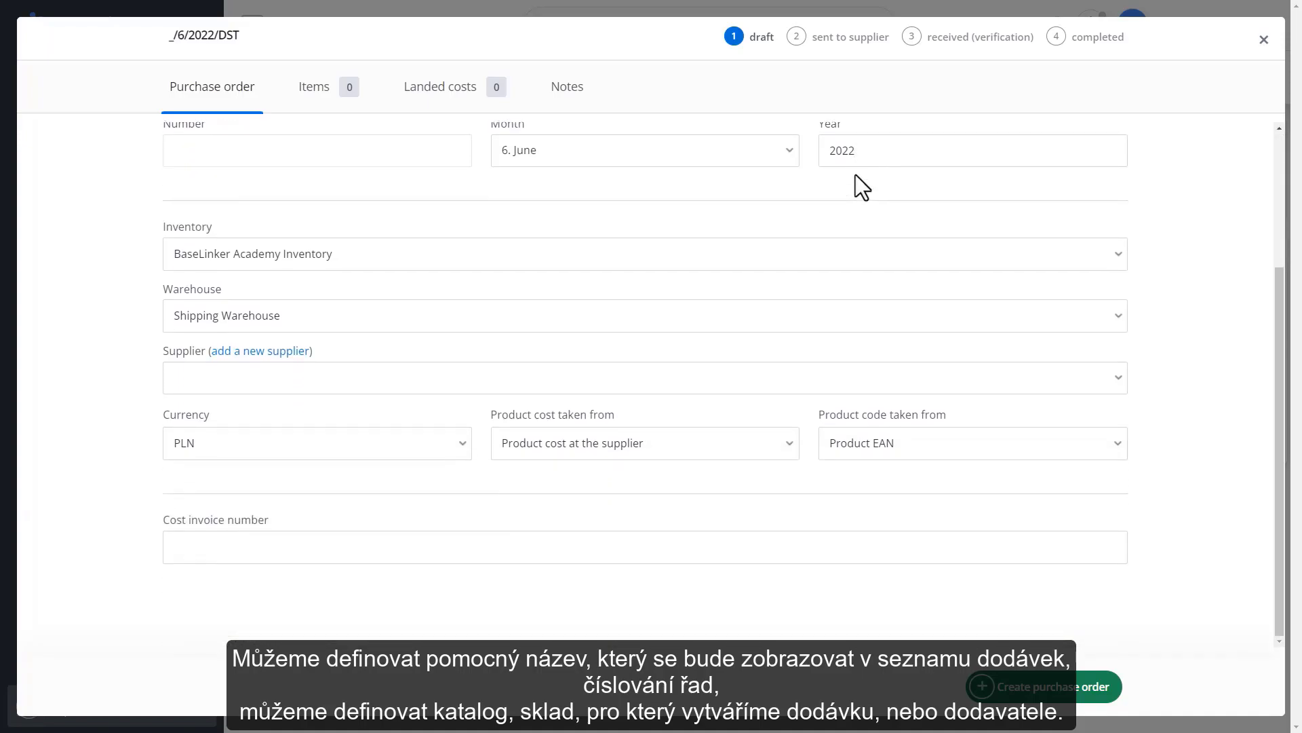
click(601, 376)
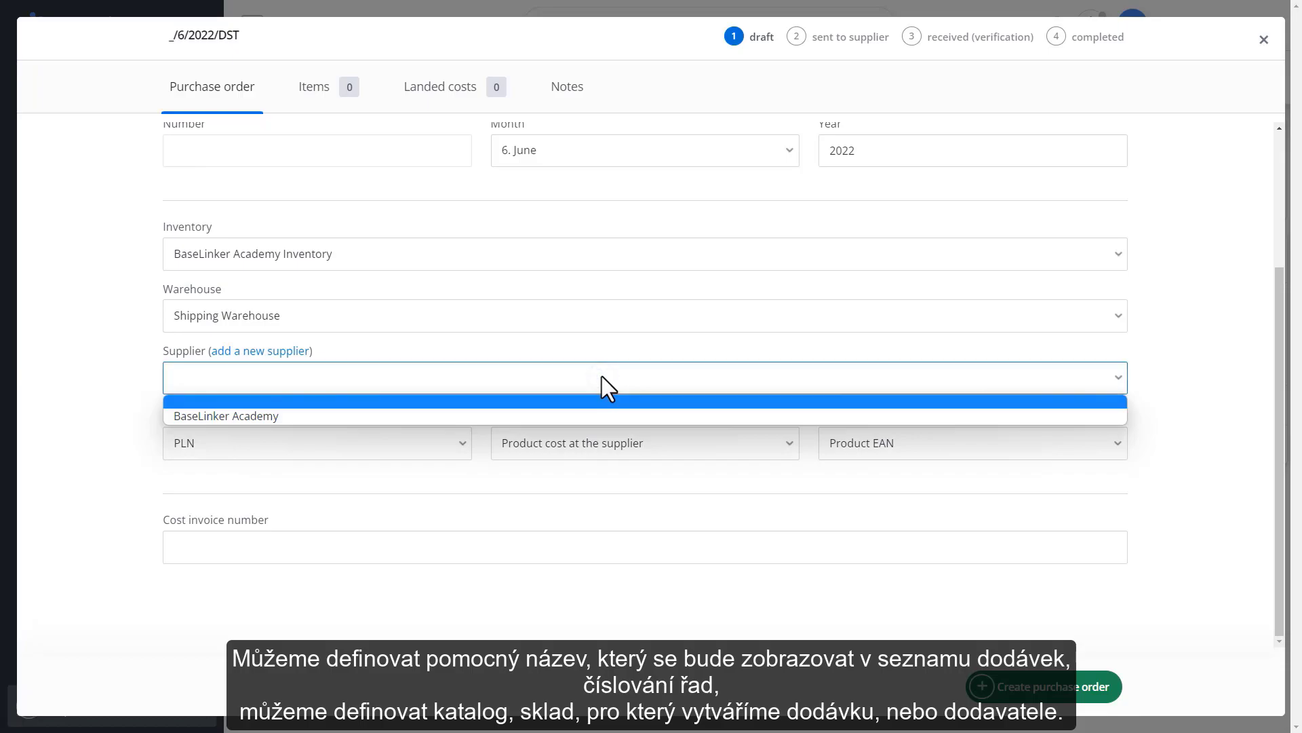
click(596, 415)
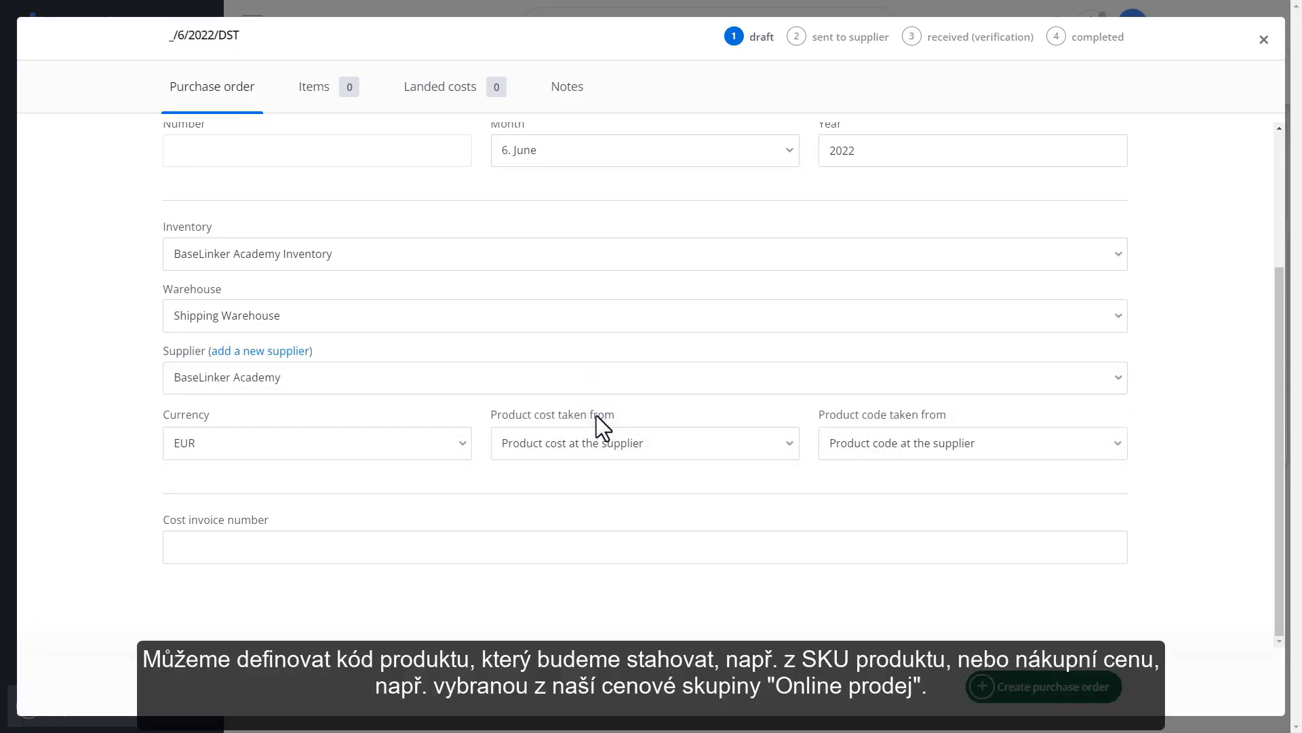
- Take the order's product codes from Product SKU and its product costs from the "Prices on the webshop (EUR)" price group
click(870, 445)
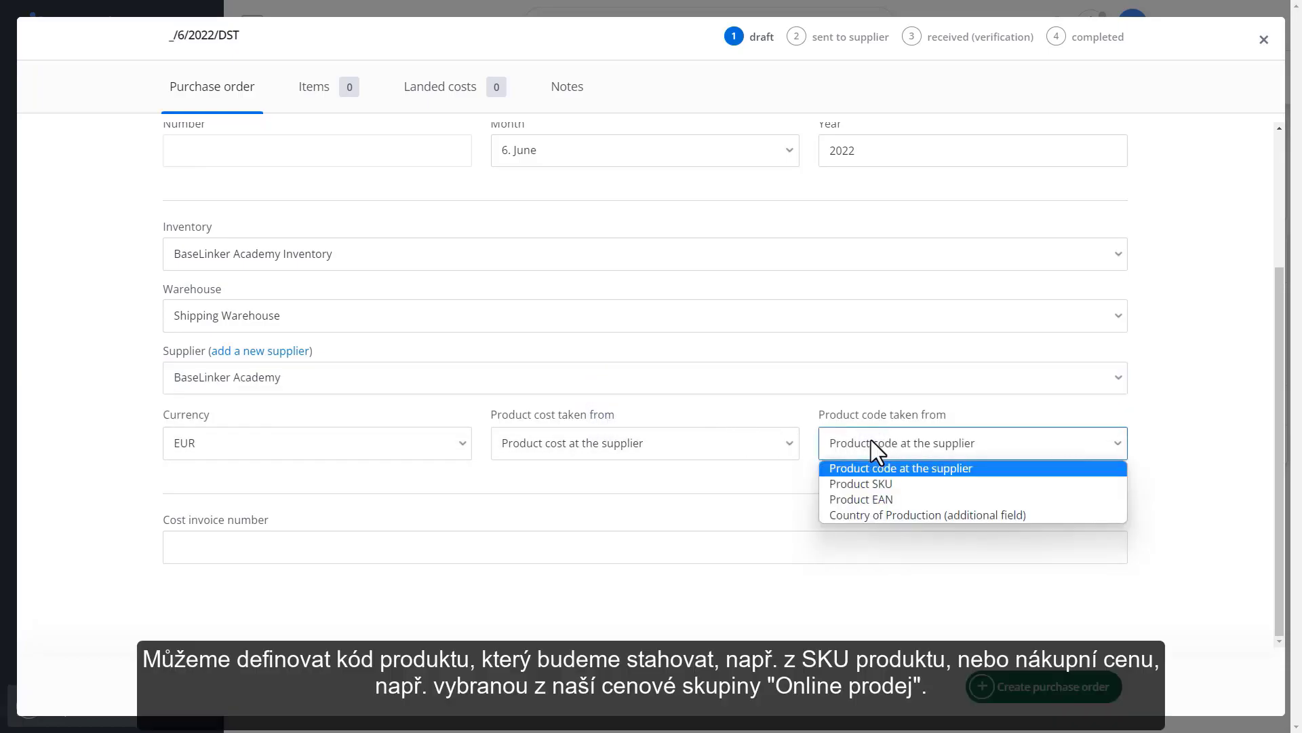
click(866, 483)
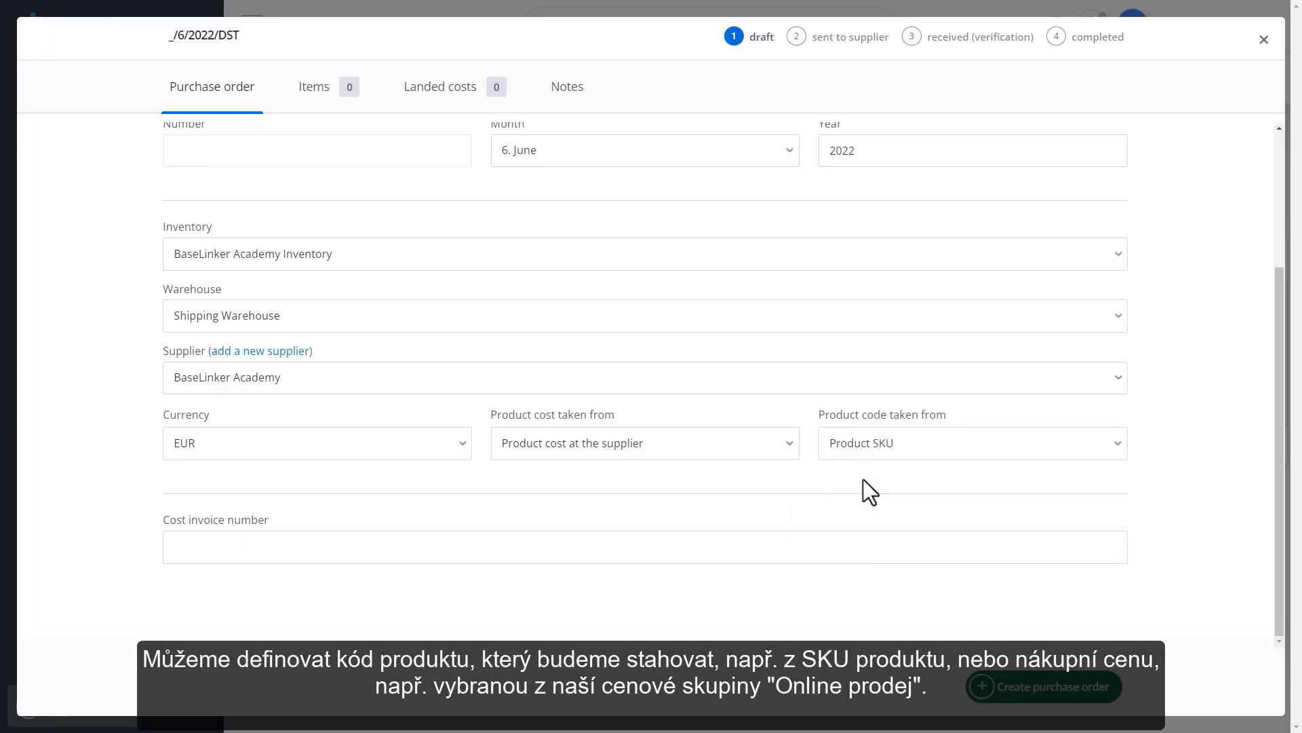
click(728, 456)
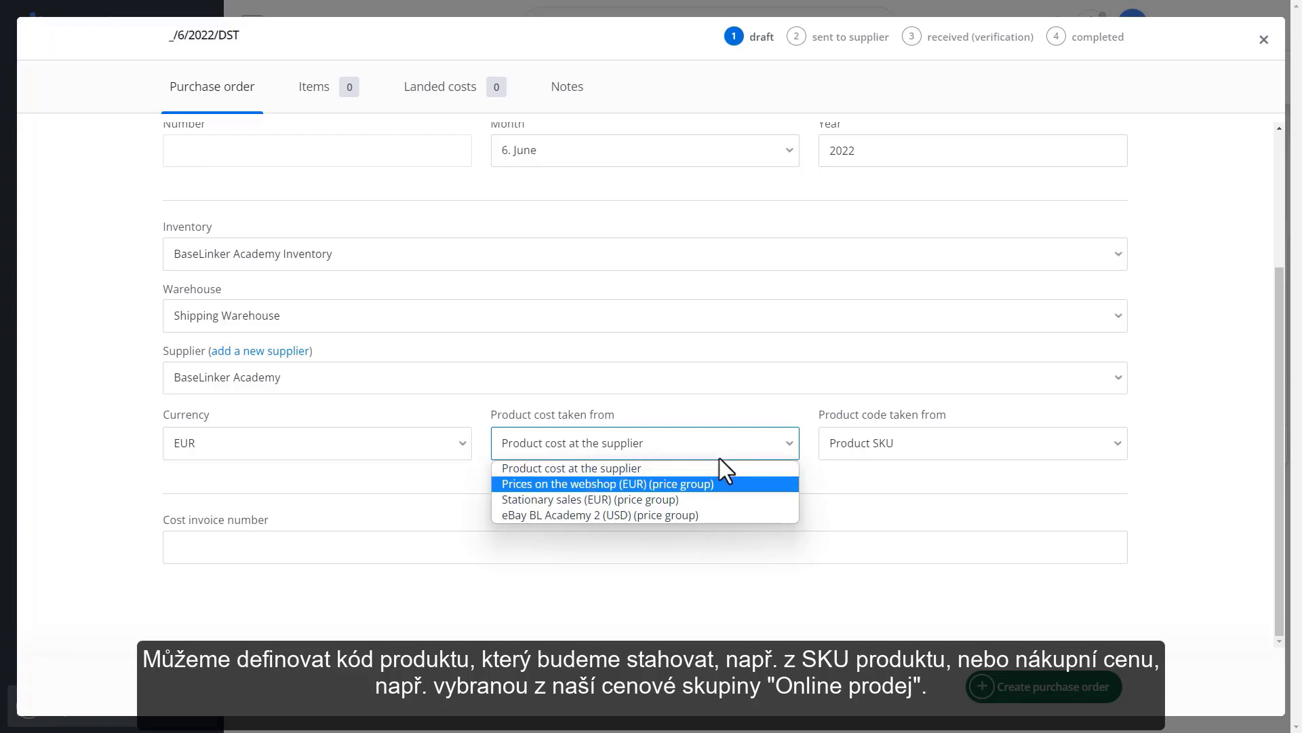
click(715, 483)
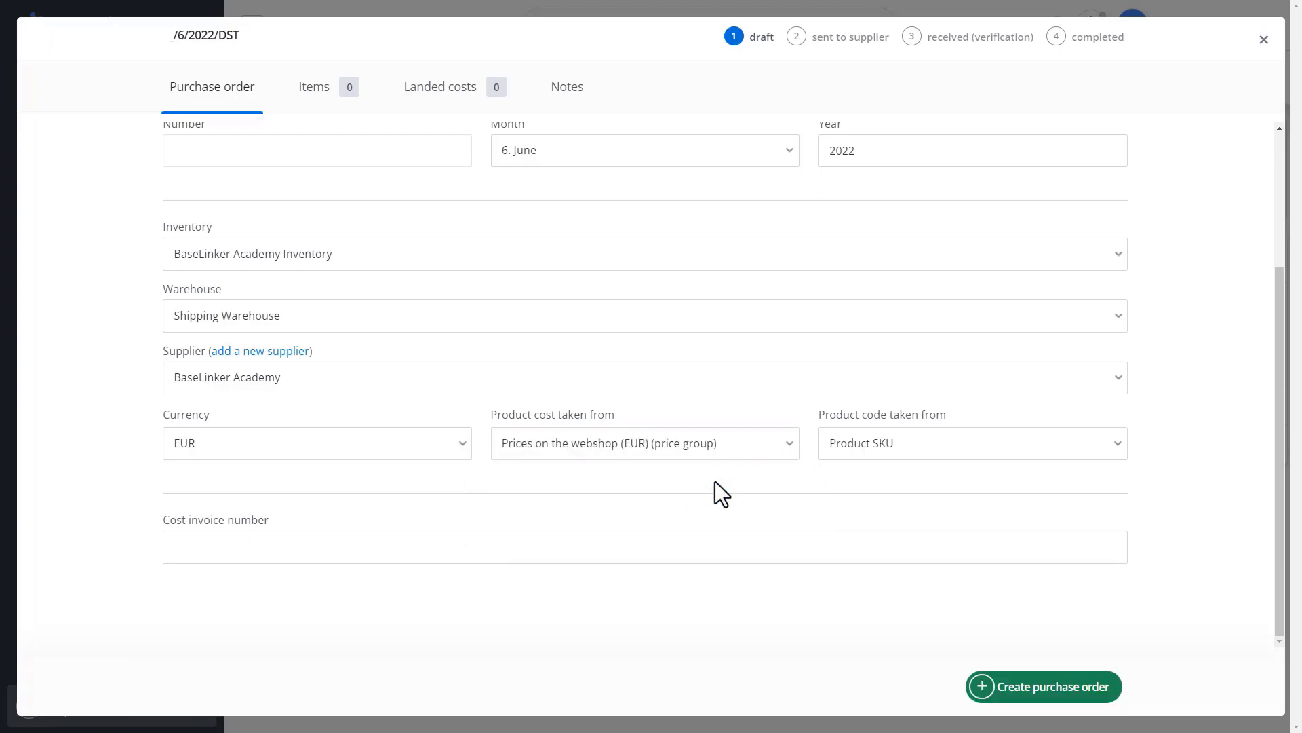
- Enter "FV 1" as the cost invoice number and open the order's item list
click(217, 551)
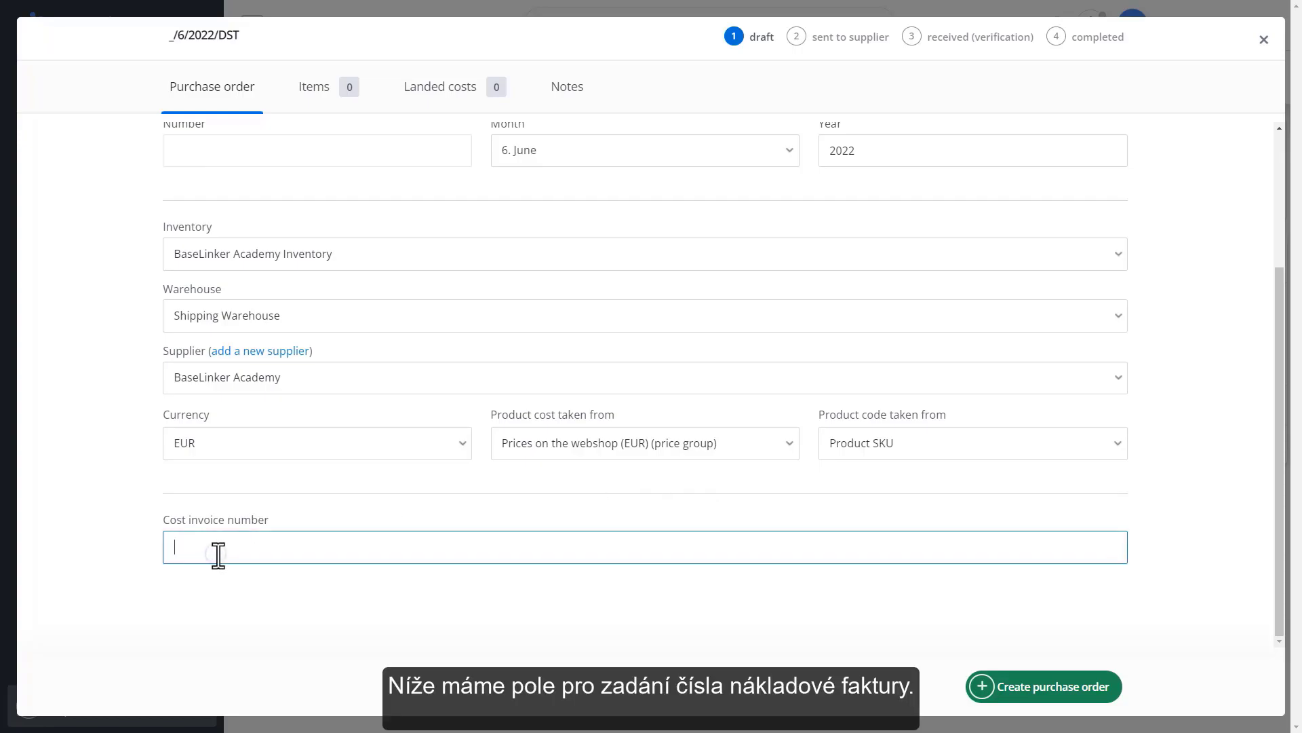
text(FV 1)
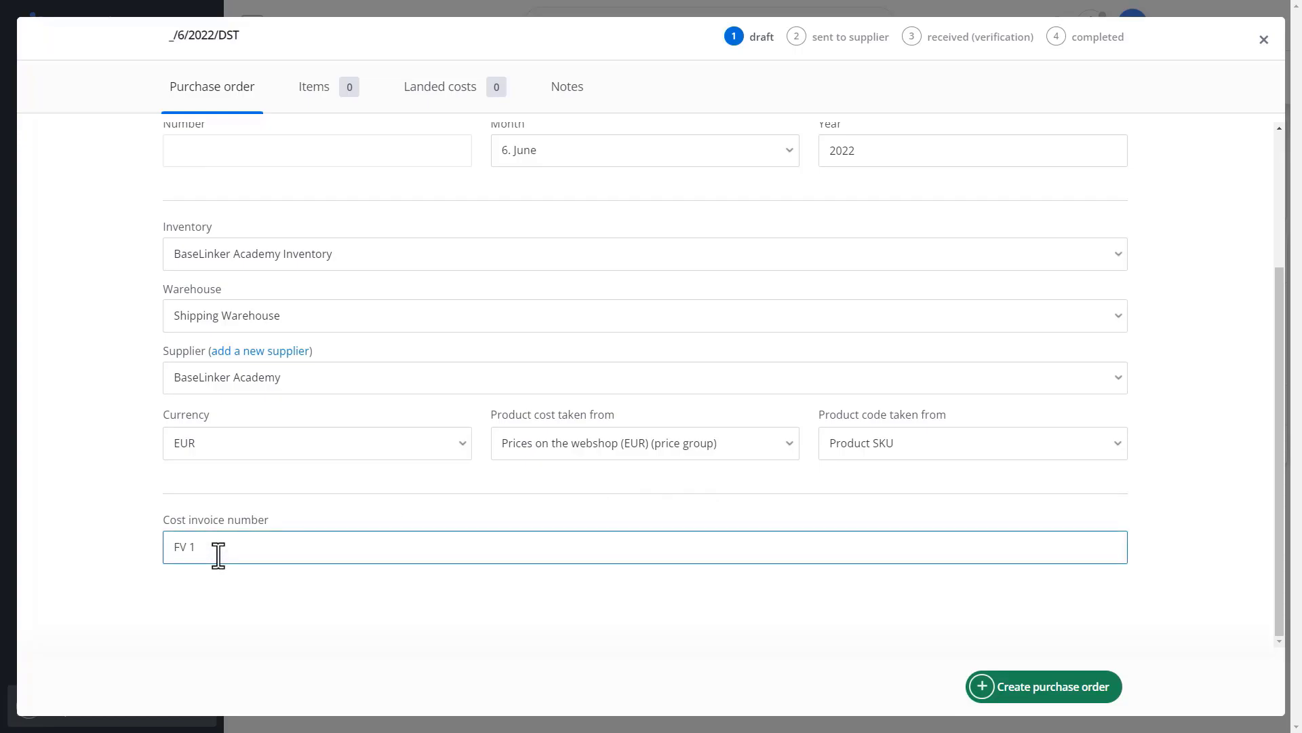
scroll(217, 555, up, 3)
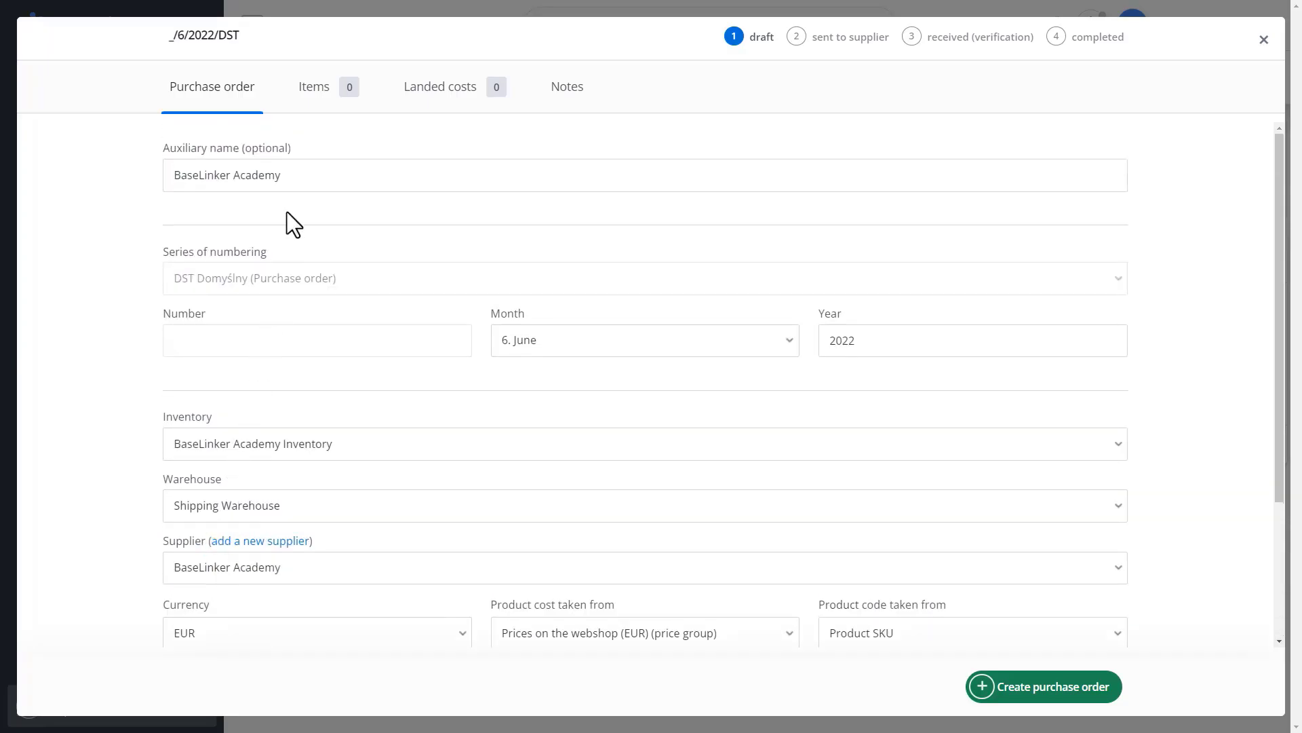
click(314, 87)
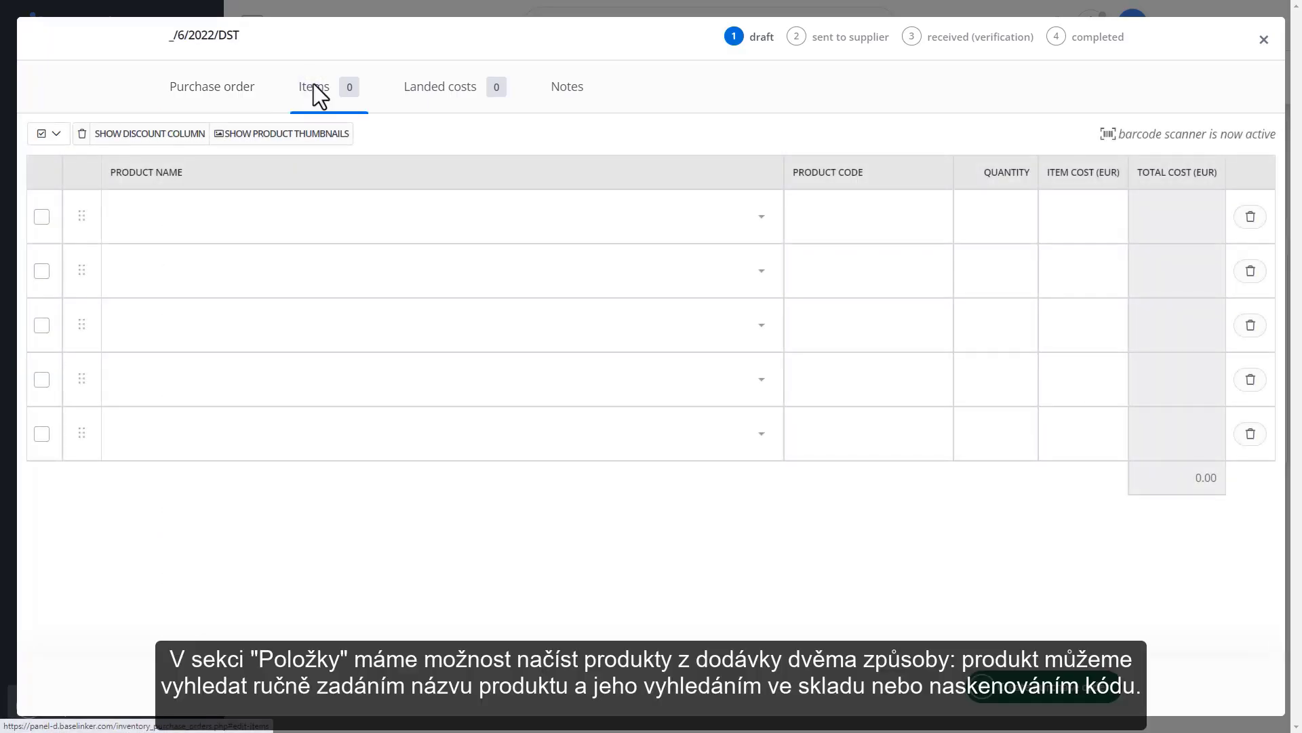
click(355, 217)
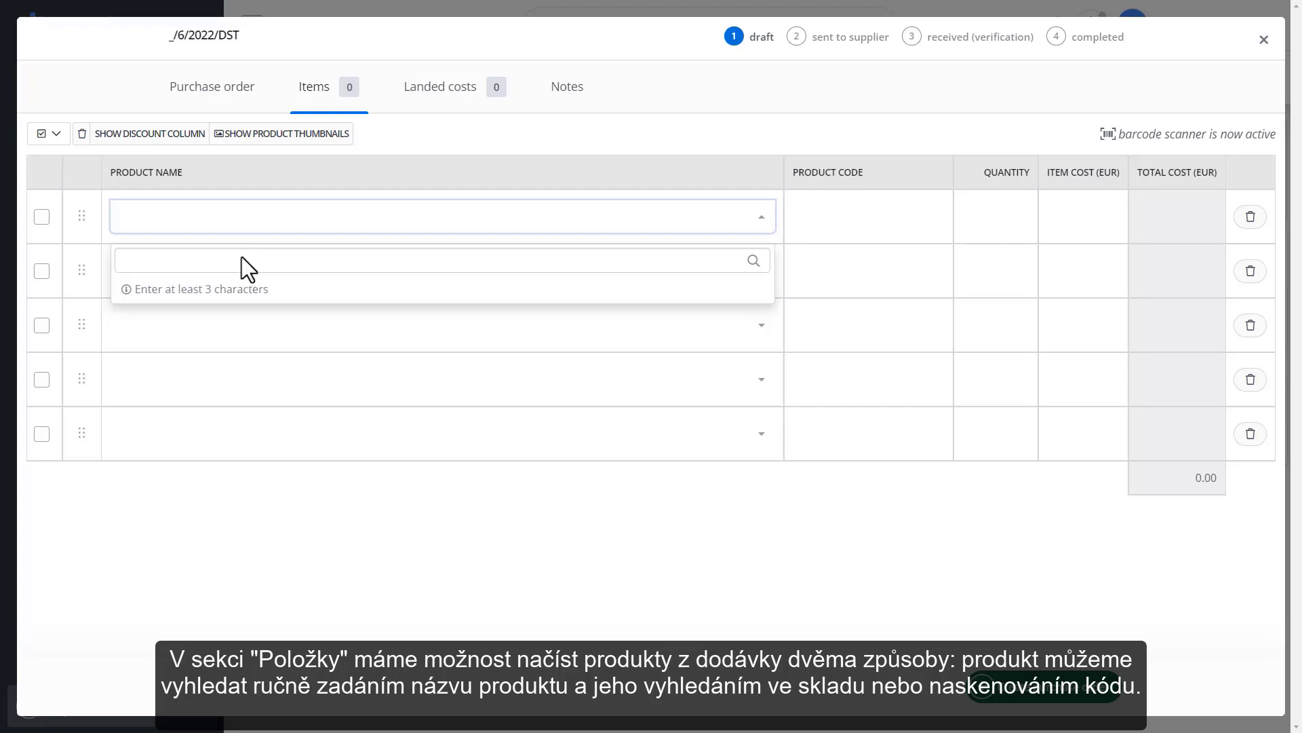
click(1118, 134)
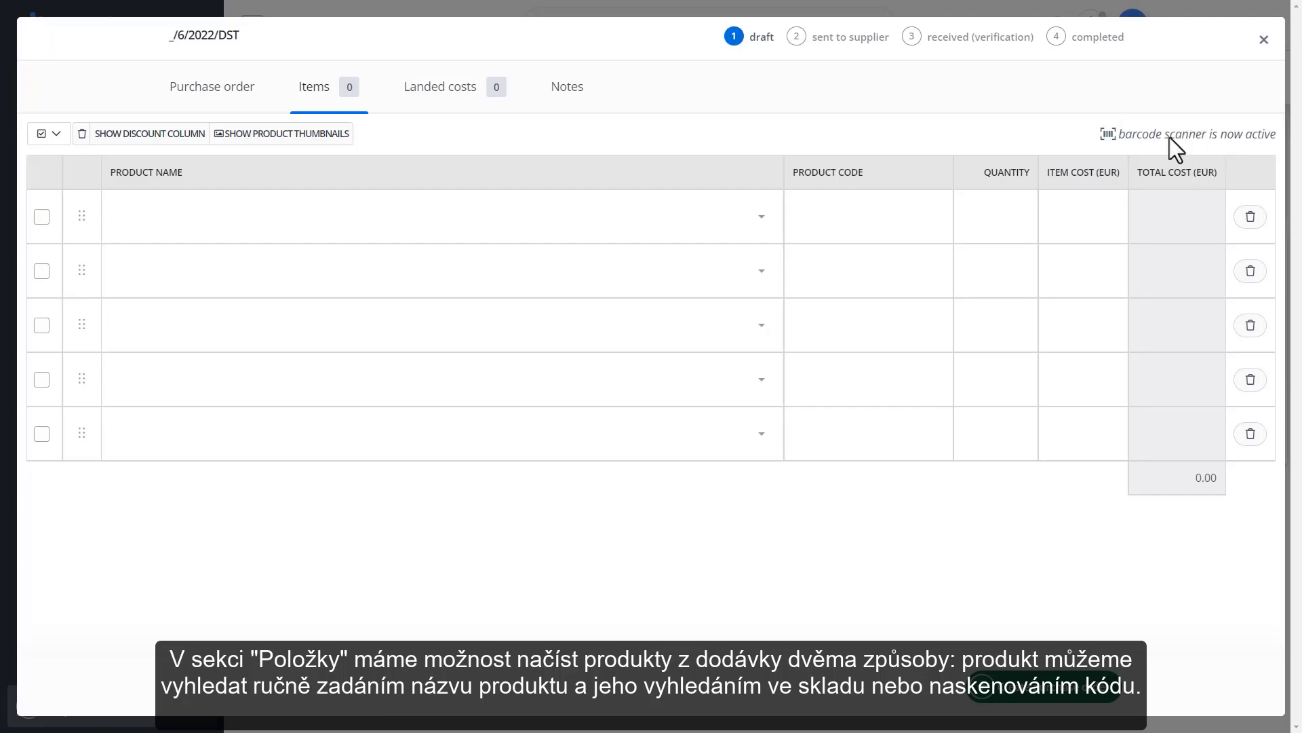
drag(1118, 135, 1277, 139)
click(1277, 139)
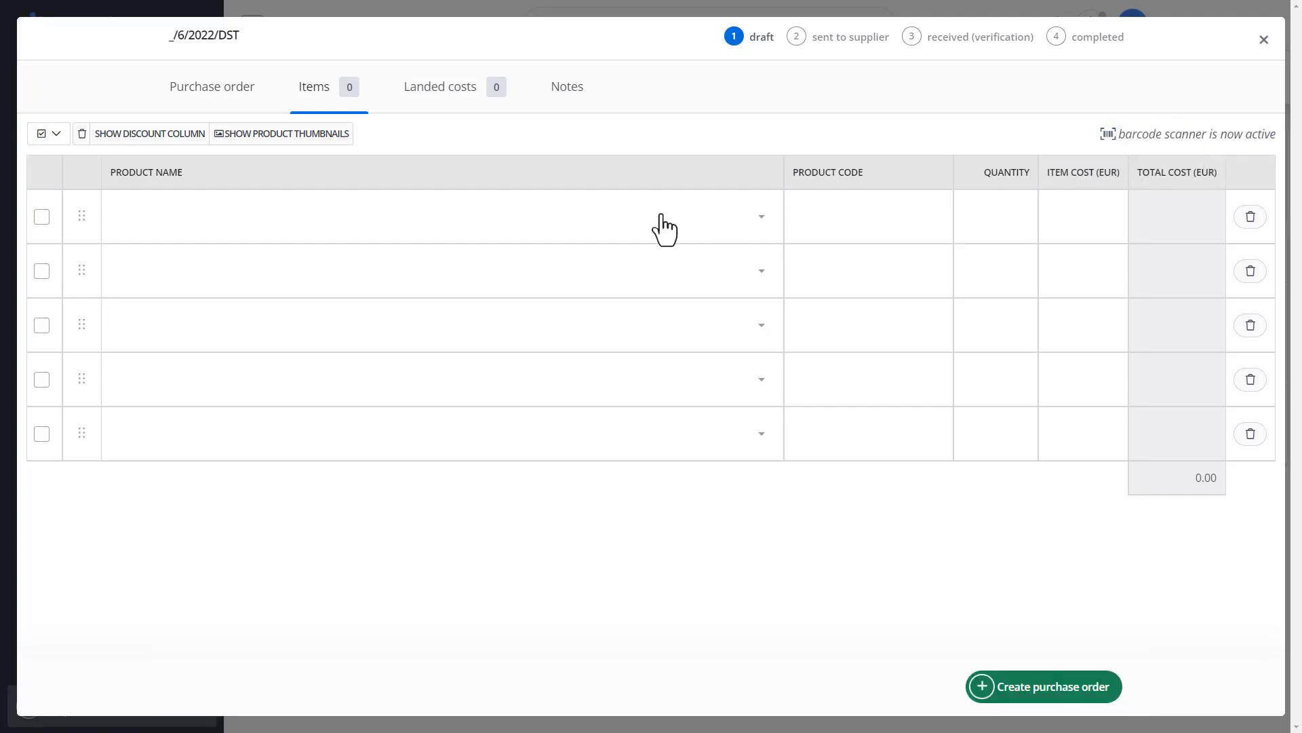
- Search for "baseli" and add BaseLinker Product 56 - Blue (BASELINKER-SKU-59) with quantity 100 and an item cost of 10 EUR
click(643, 225)
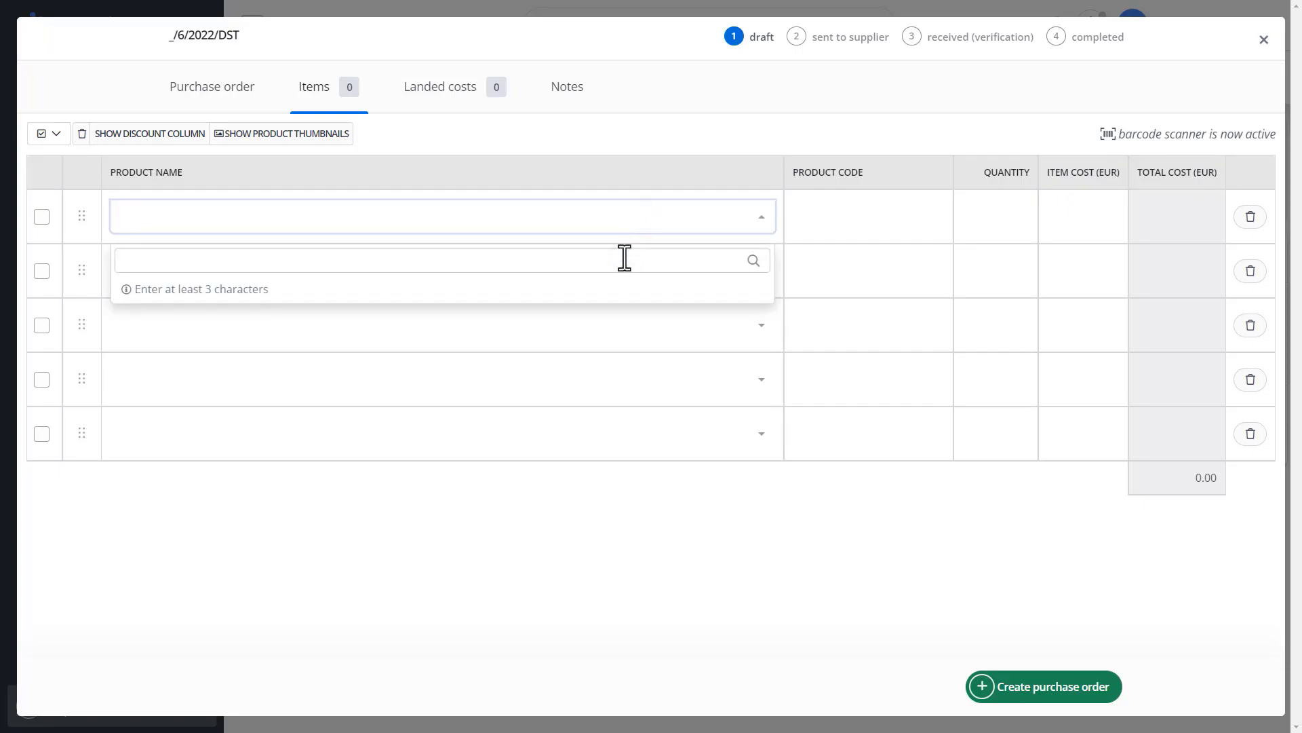
text(baseli)
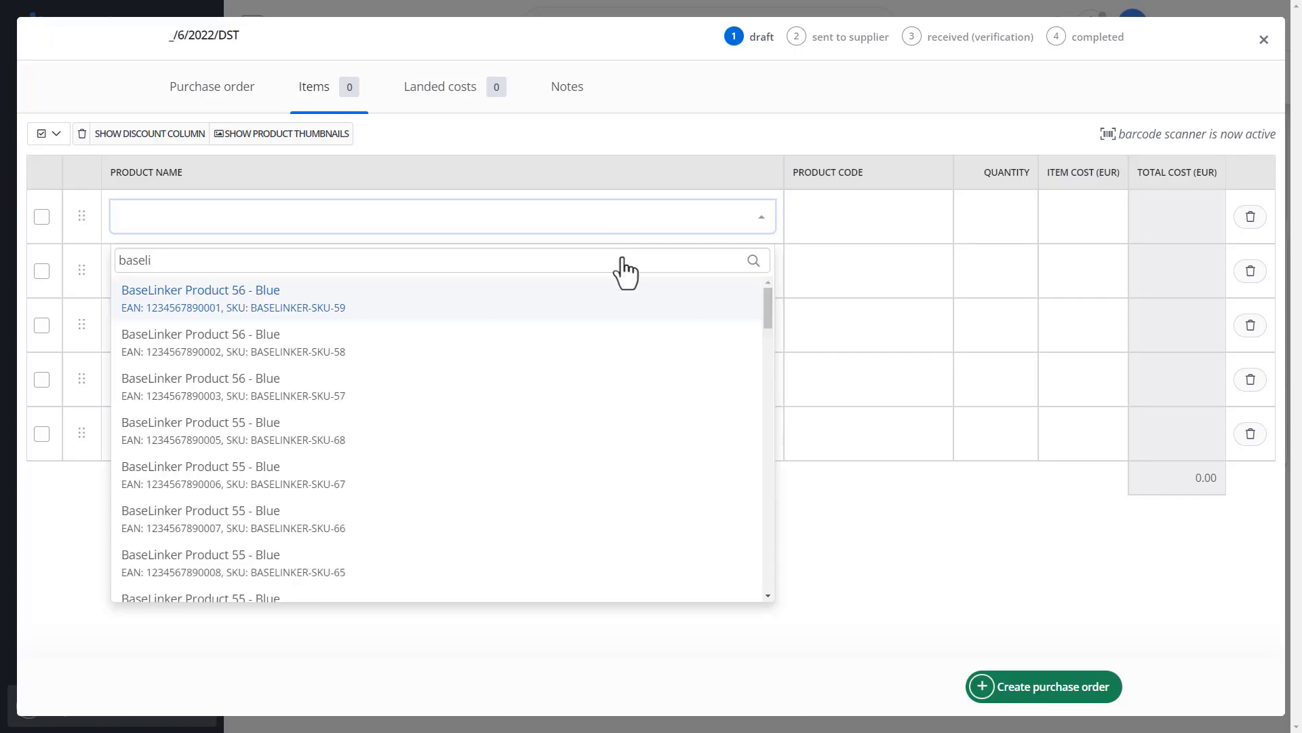
click(609, 312)
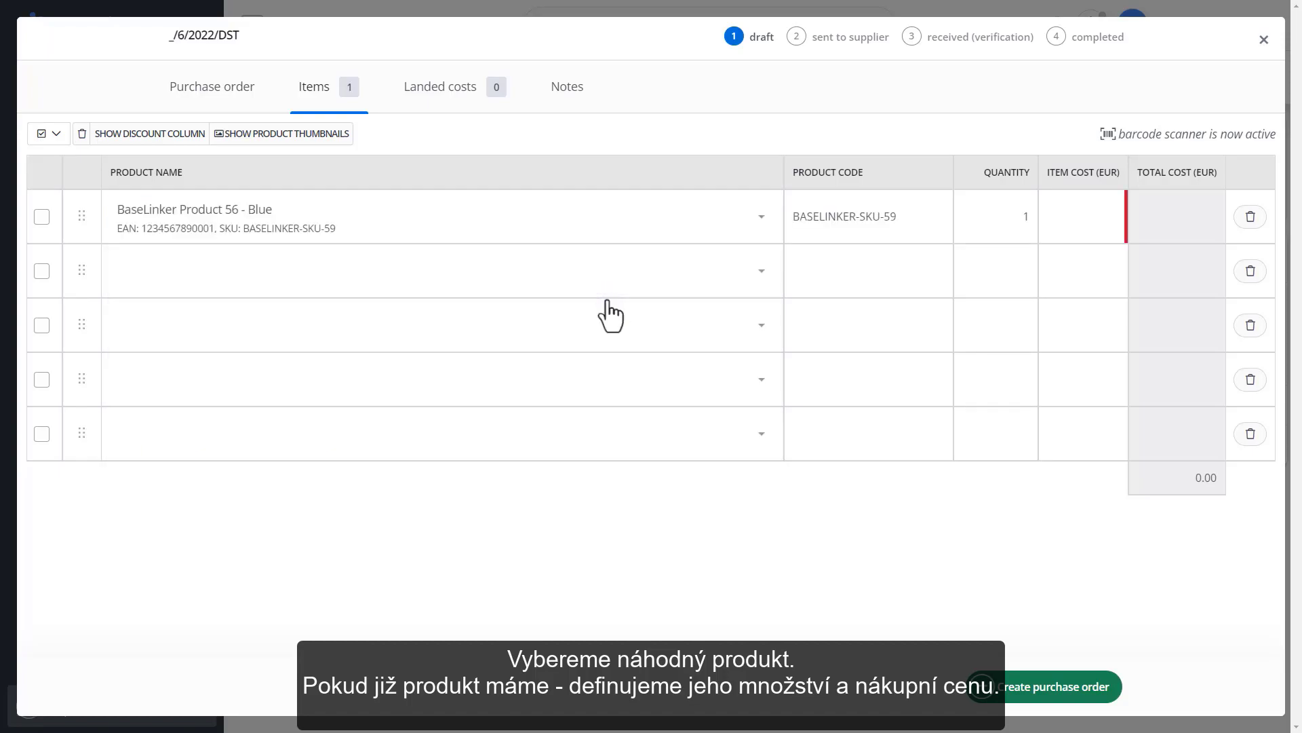
click(1027, 216)
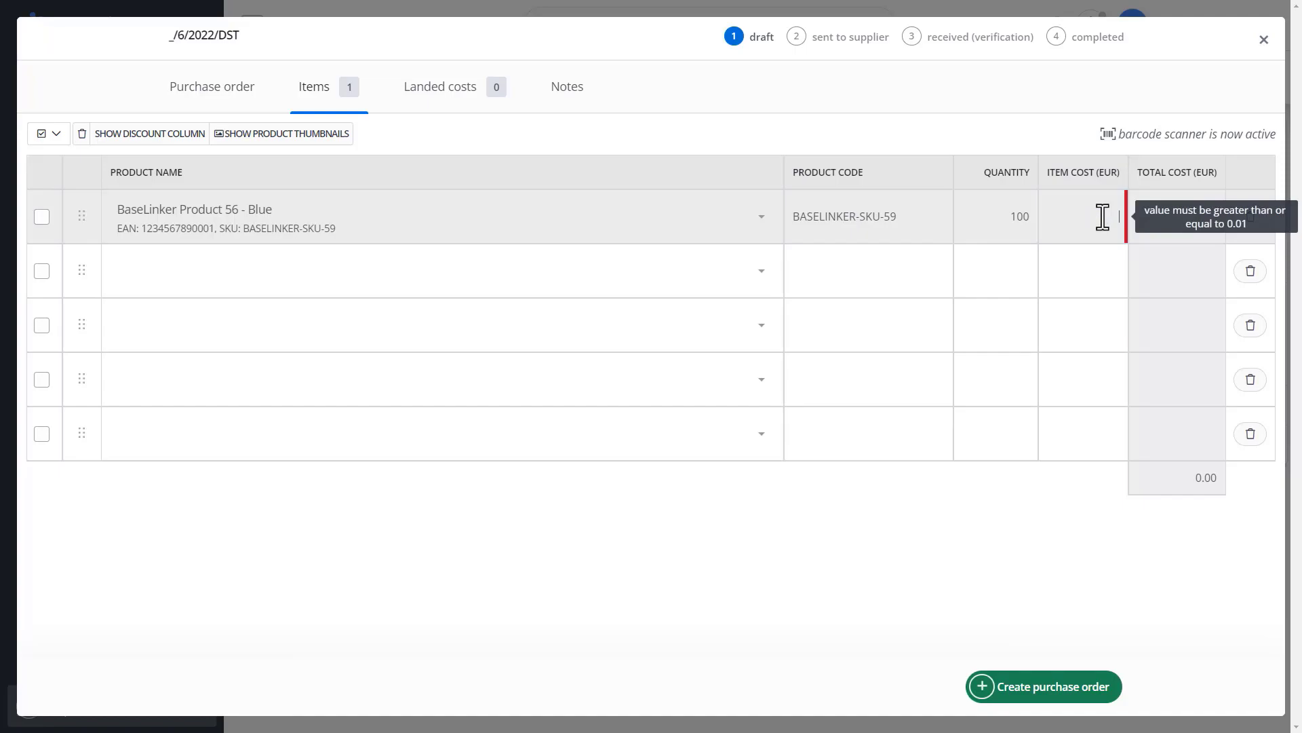
text(10)
key(Return)
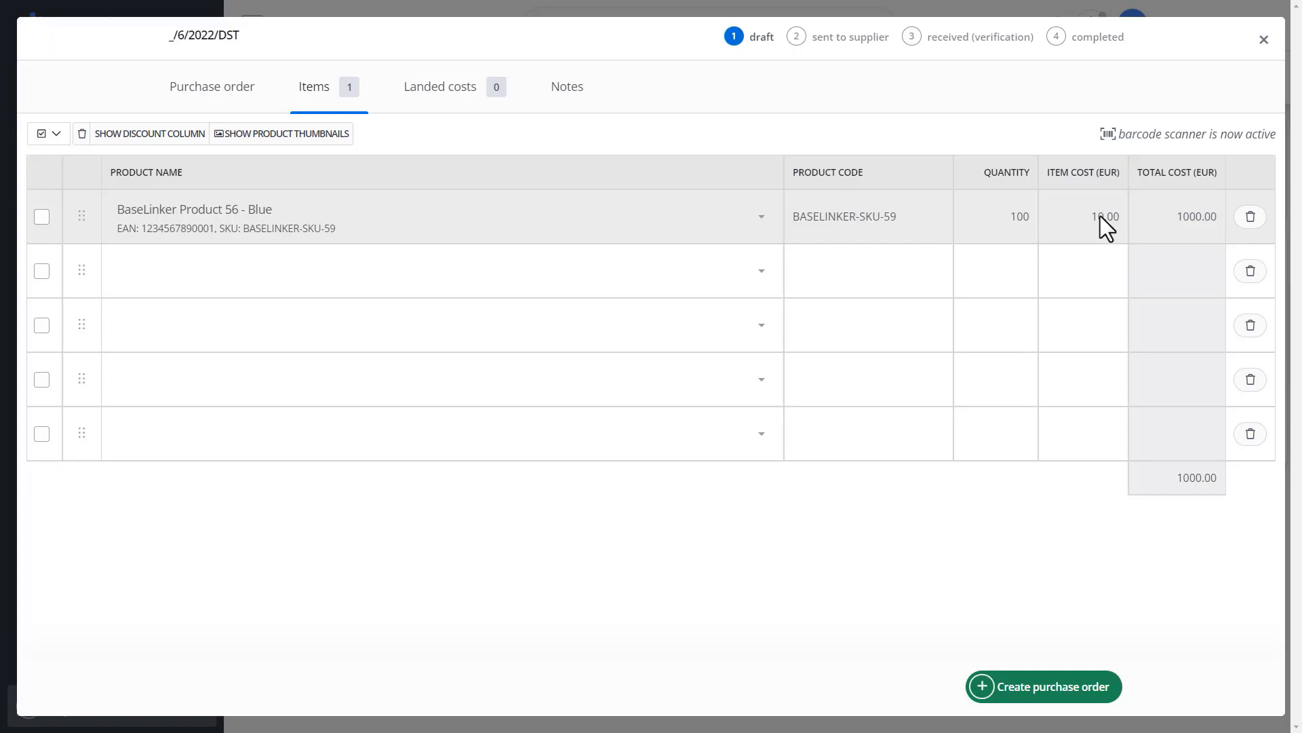
- Add a landed cost named "Courier" of 10 EUR and delete the empty cost rows below it
click(440, 98)
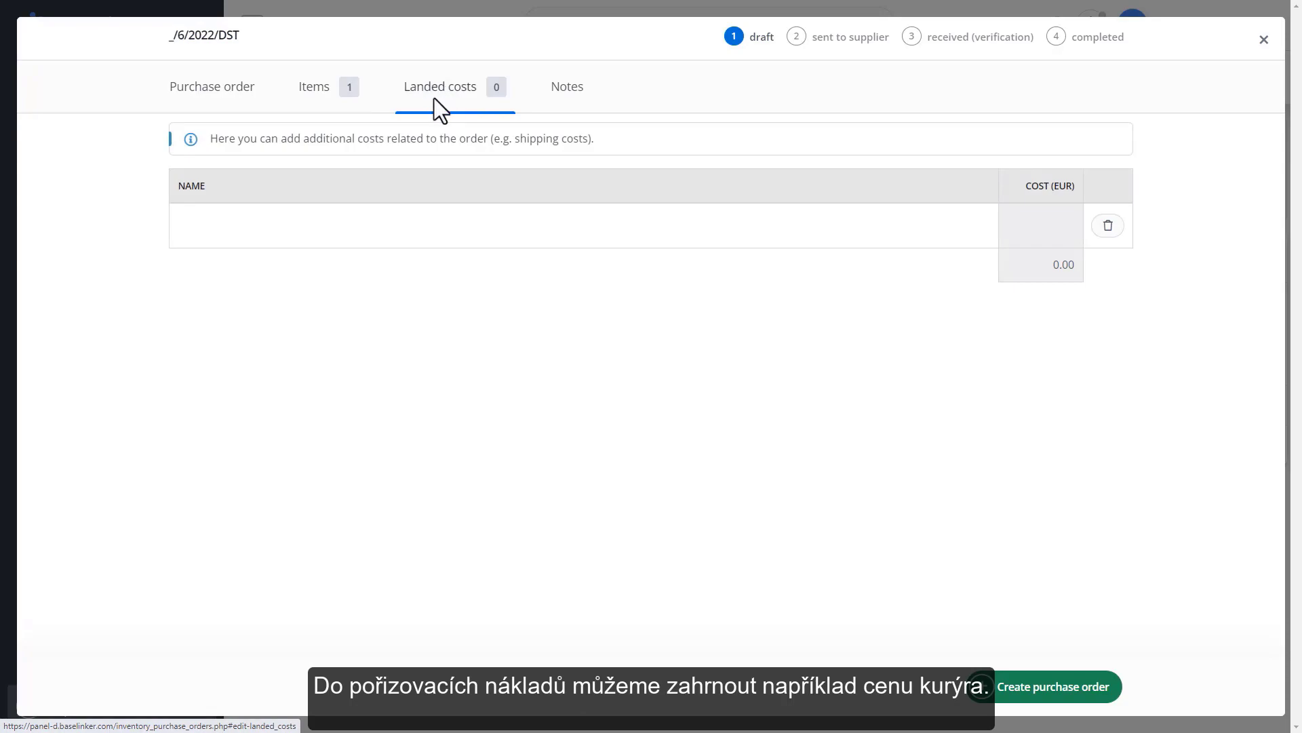
click(257, 230)
text(Courier)
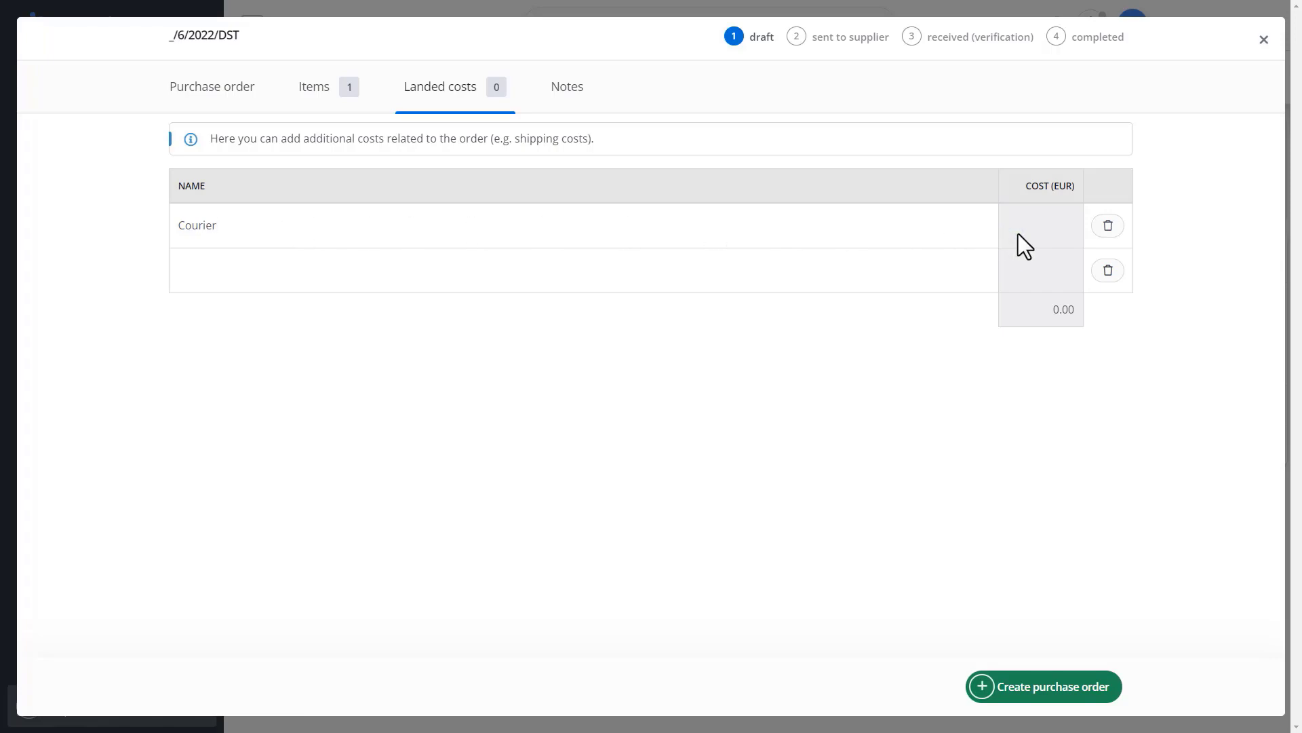
click(1050, 233)
text(10)
click(860, 267)
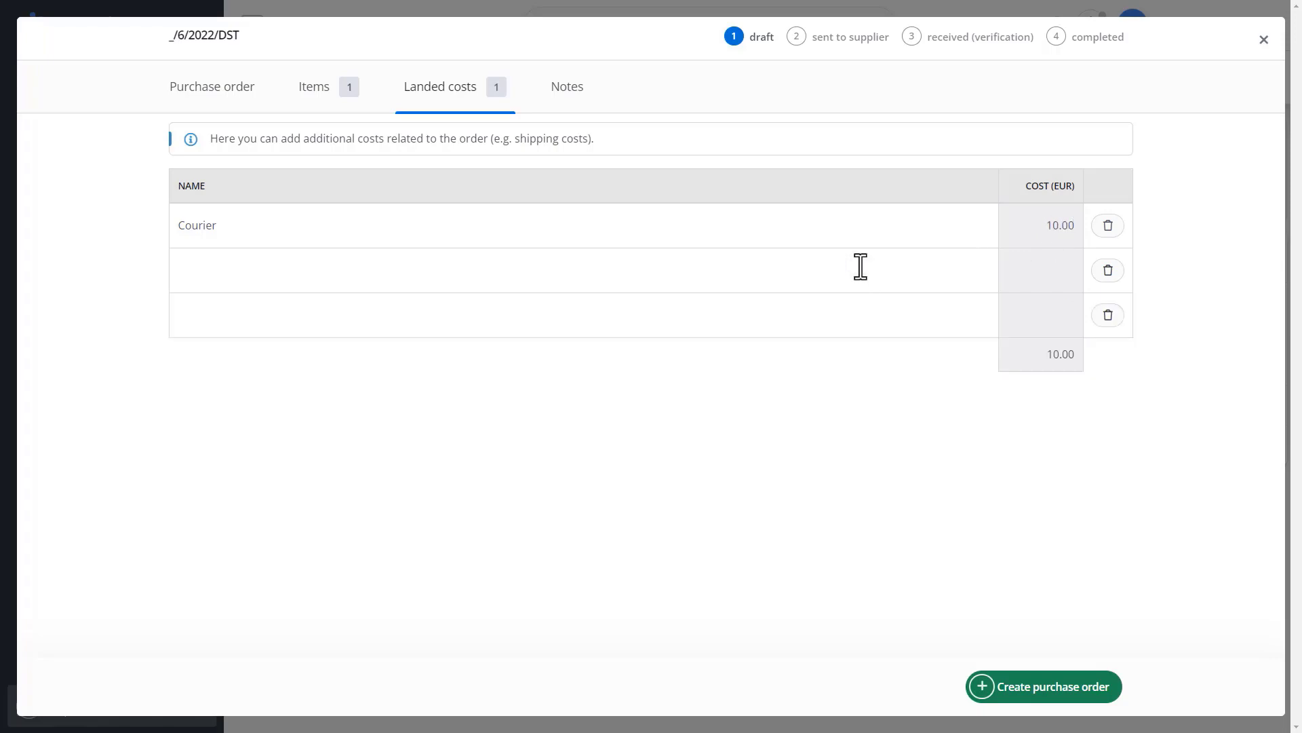
click(1107, 272)
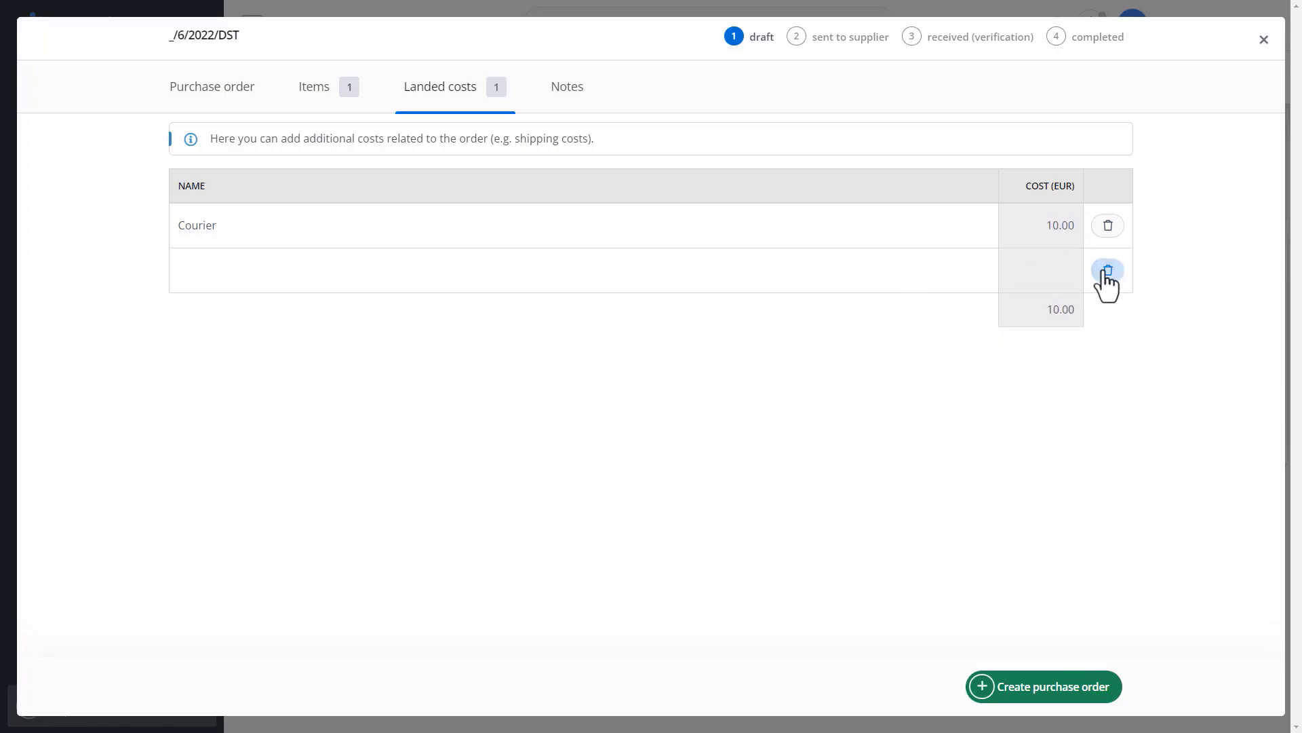
click(1108, 271)
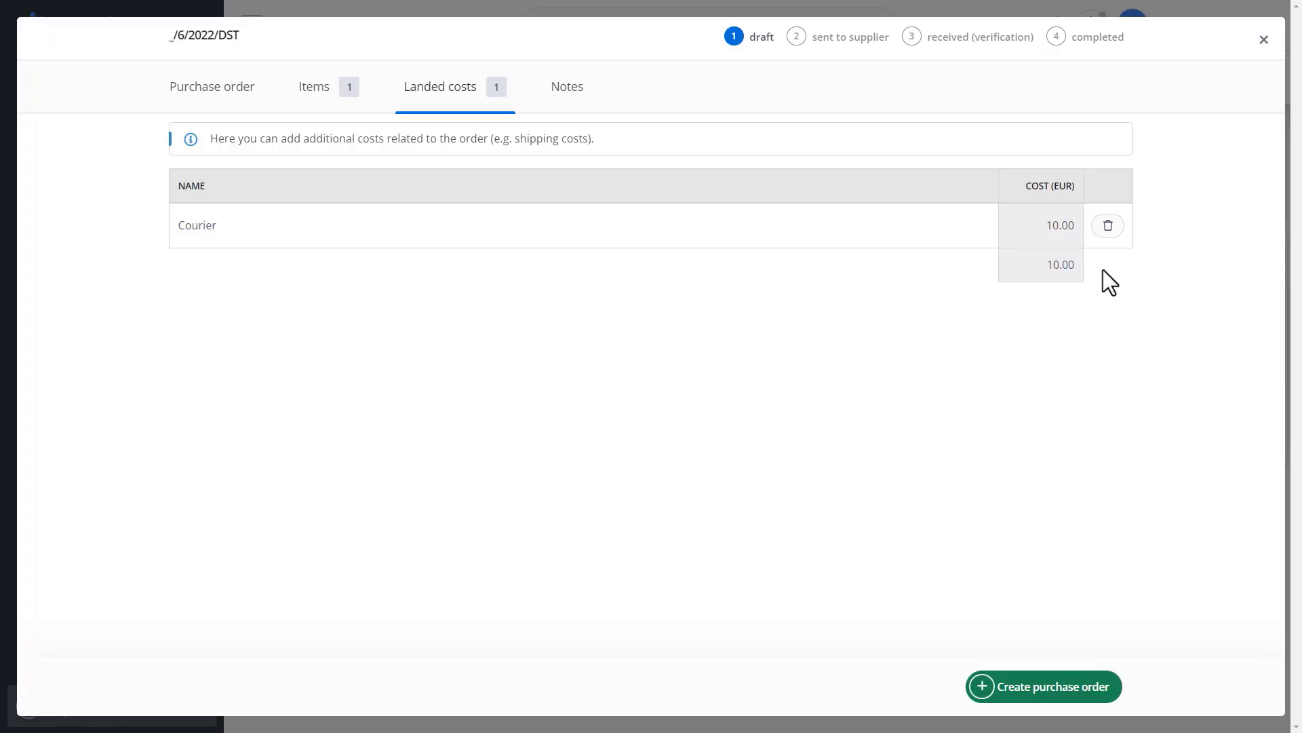
- Add the note "Notes" to the order and create the purchase order
click(575, 87)
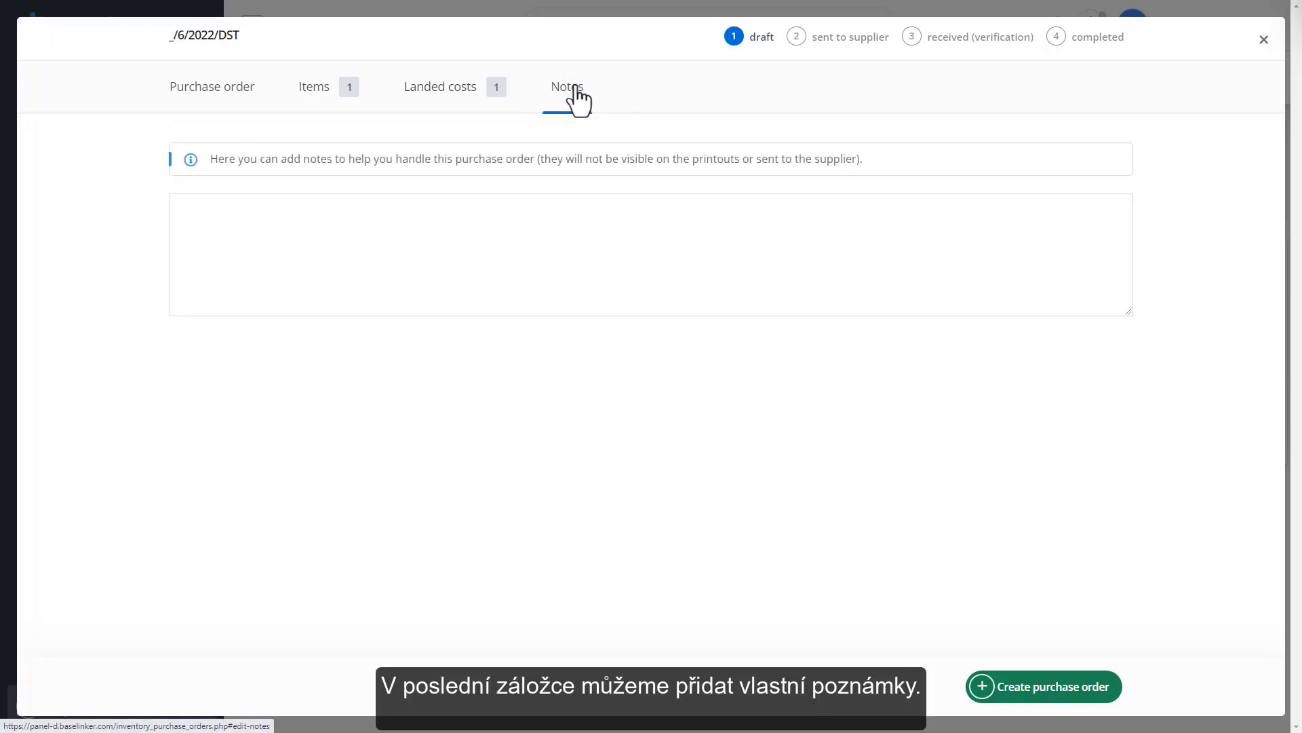
click(320, 229)
text(Notes)
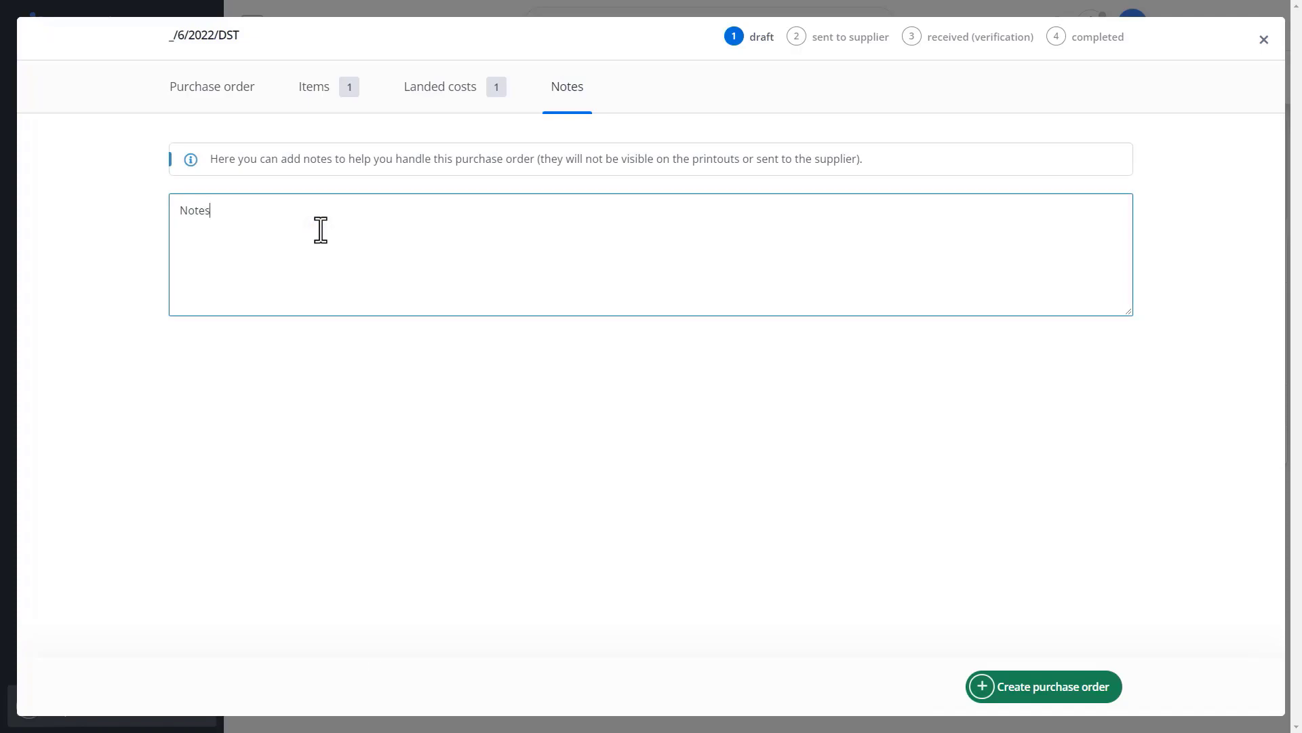
key(Tab)
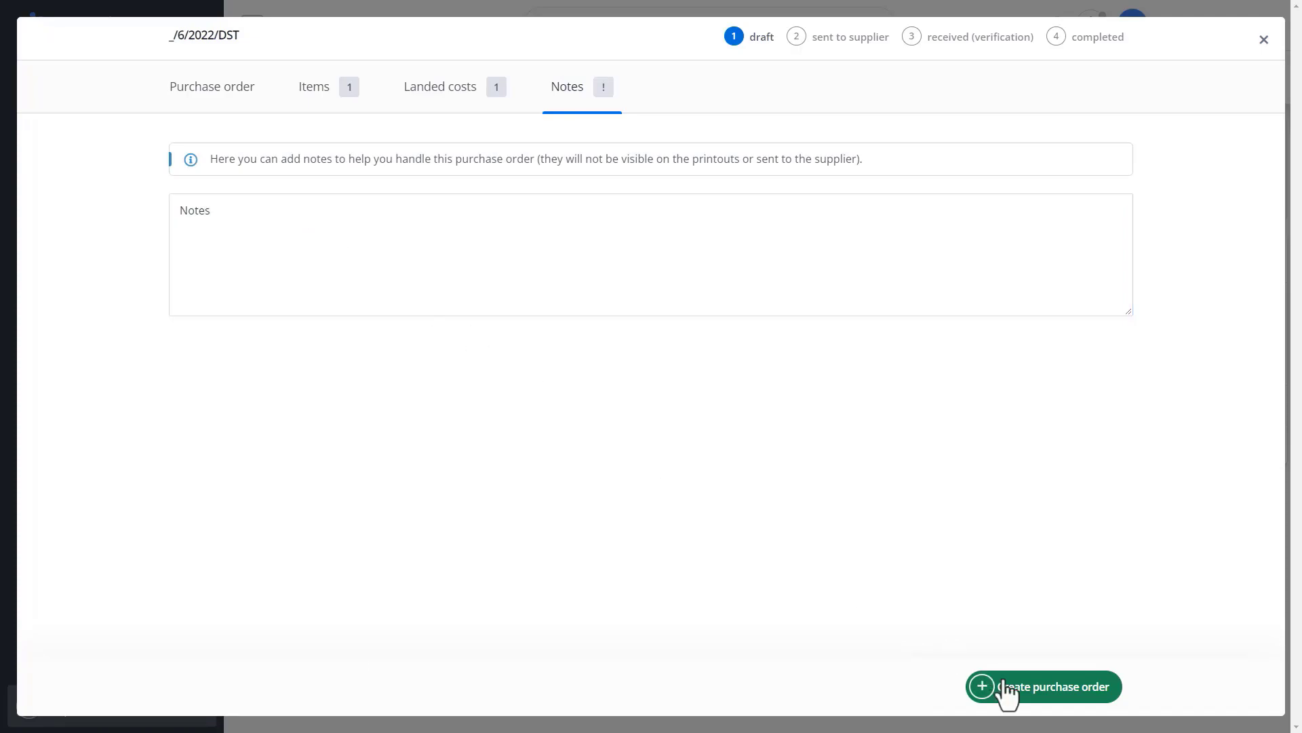
click(1027, 699)
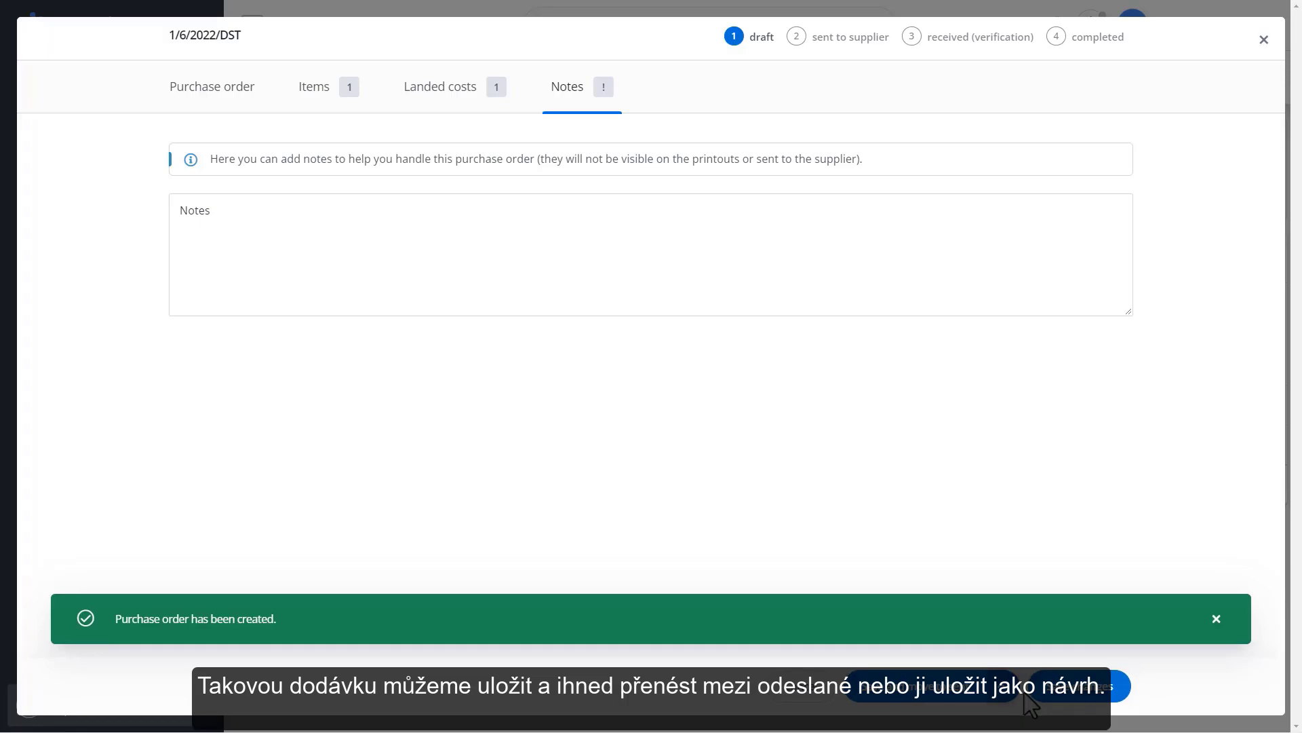
- Move the purchase order to sent with the option to email the order to the supplier disabled
click(926, 688)
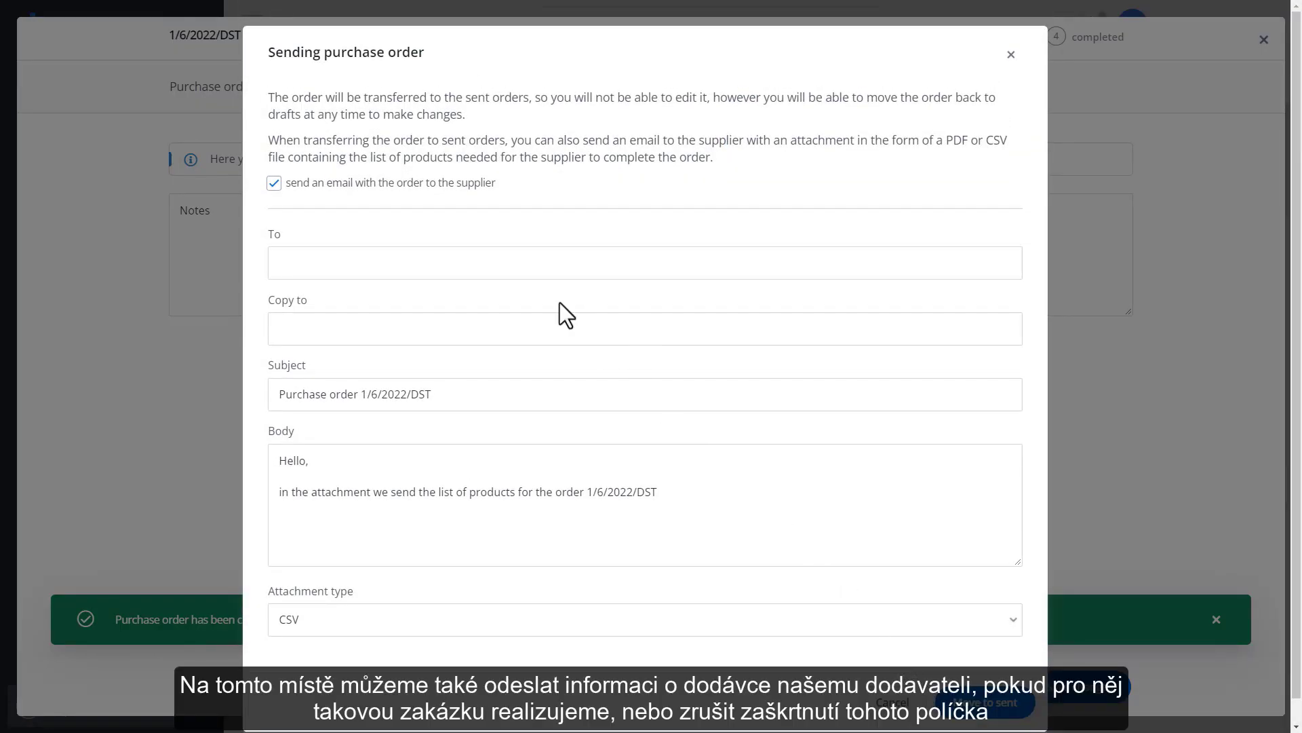
click(446, 183)
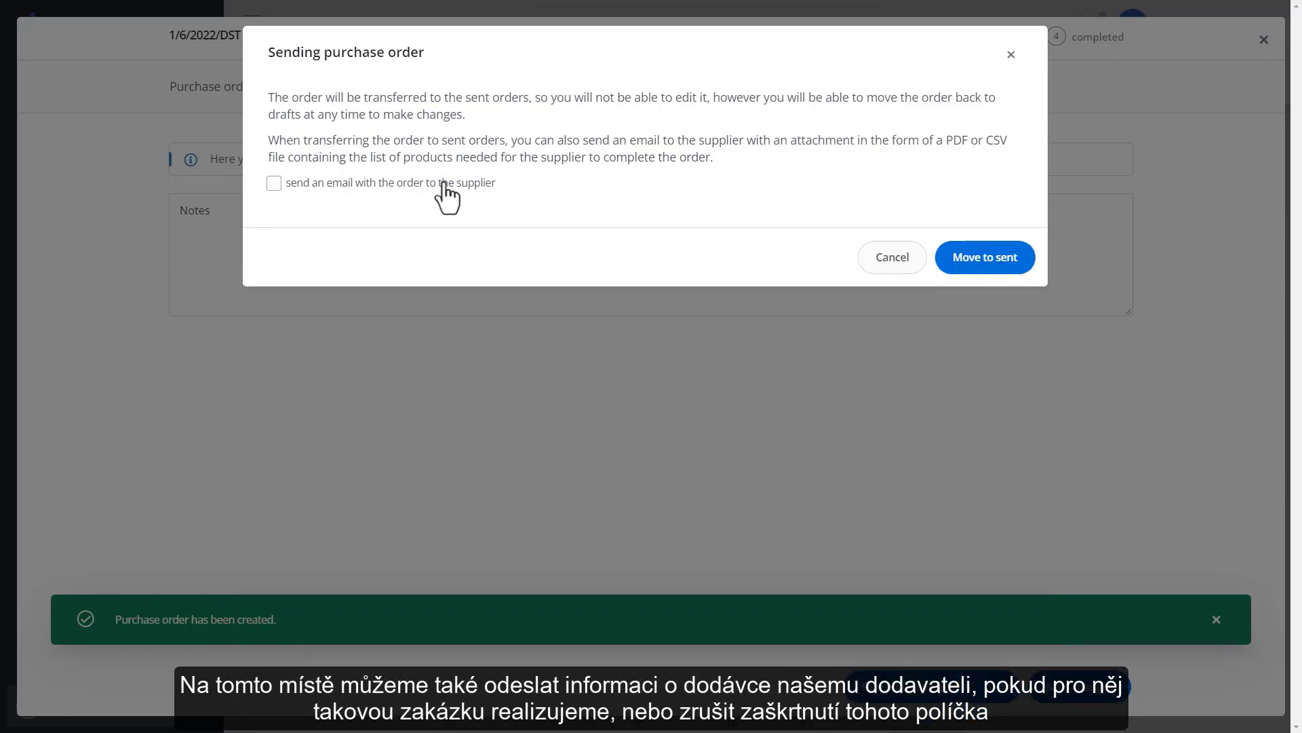
click(445, 183)
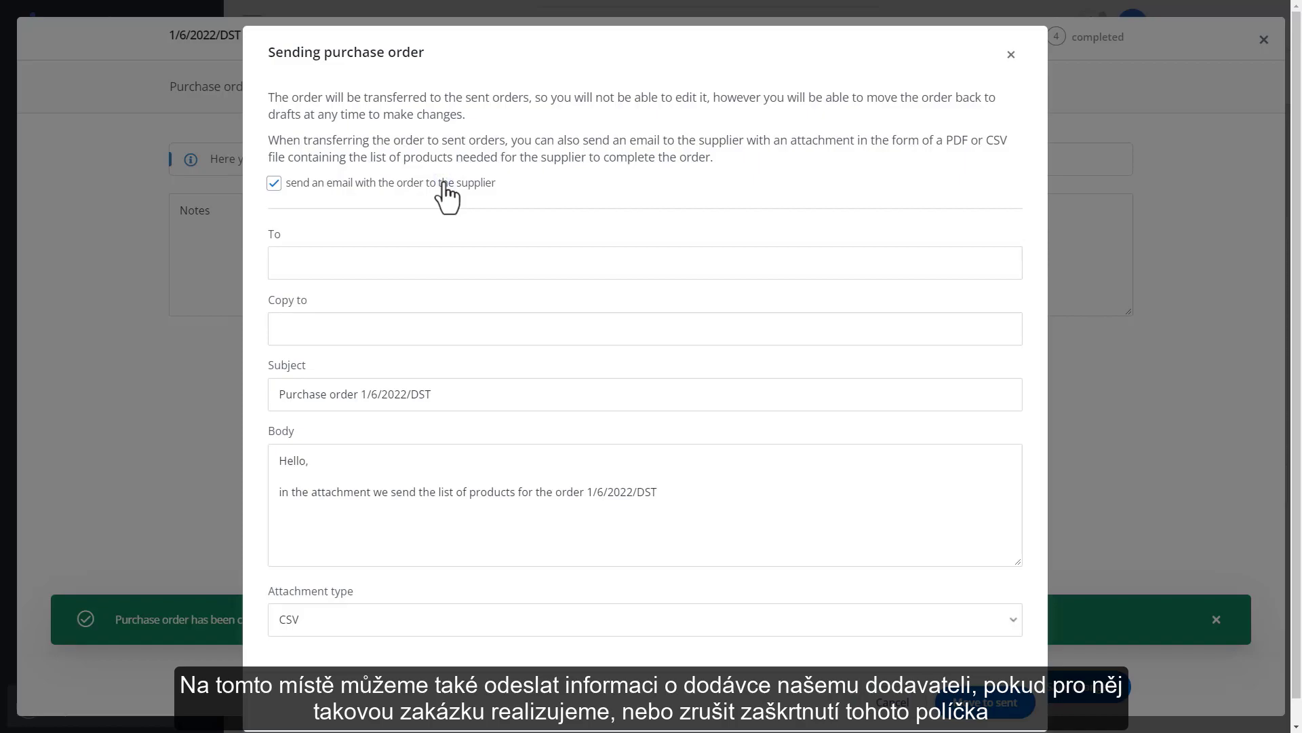
scroll(448, 197, down, 1)
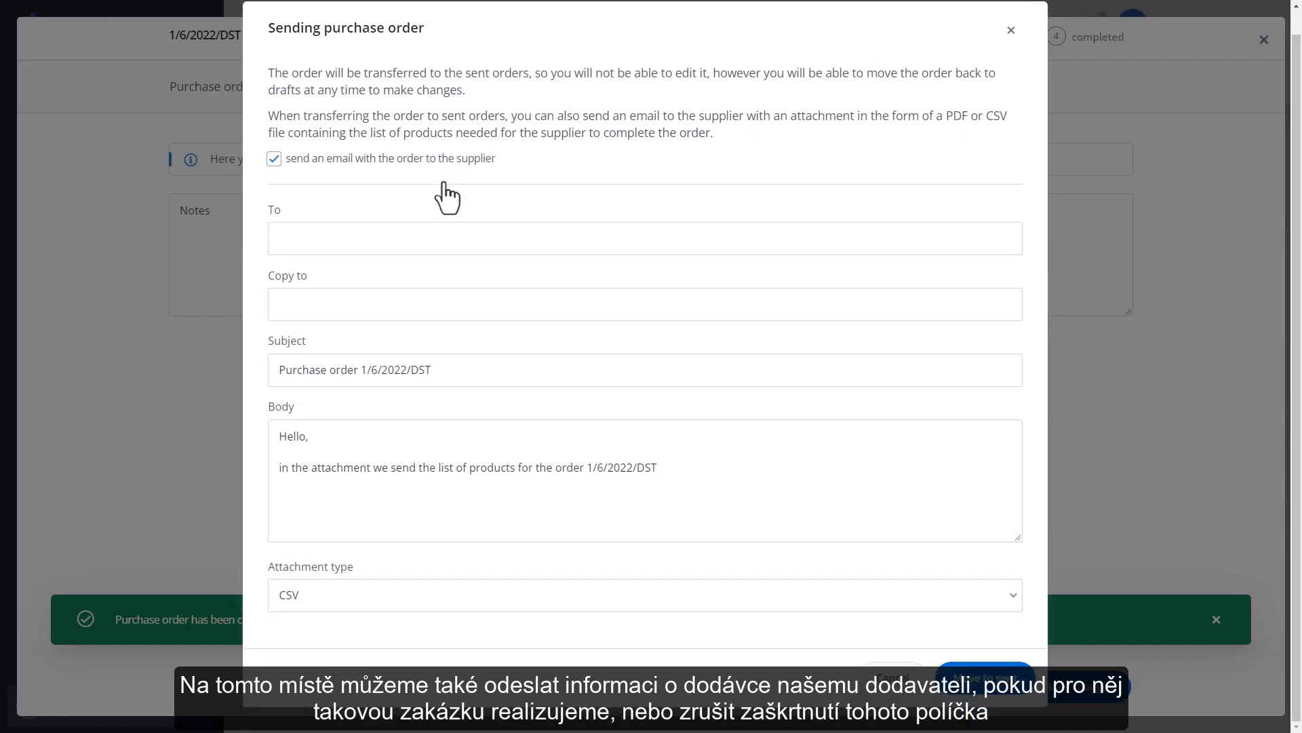
scroll(444, 183, up, 1)
click(444, 183)
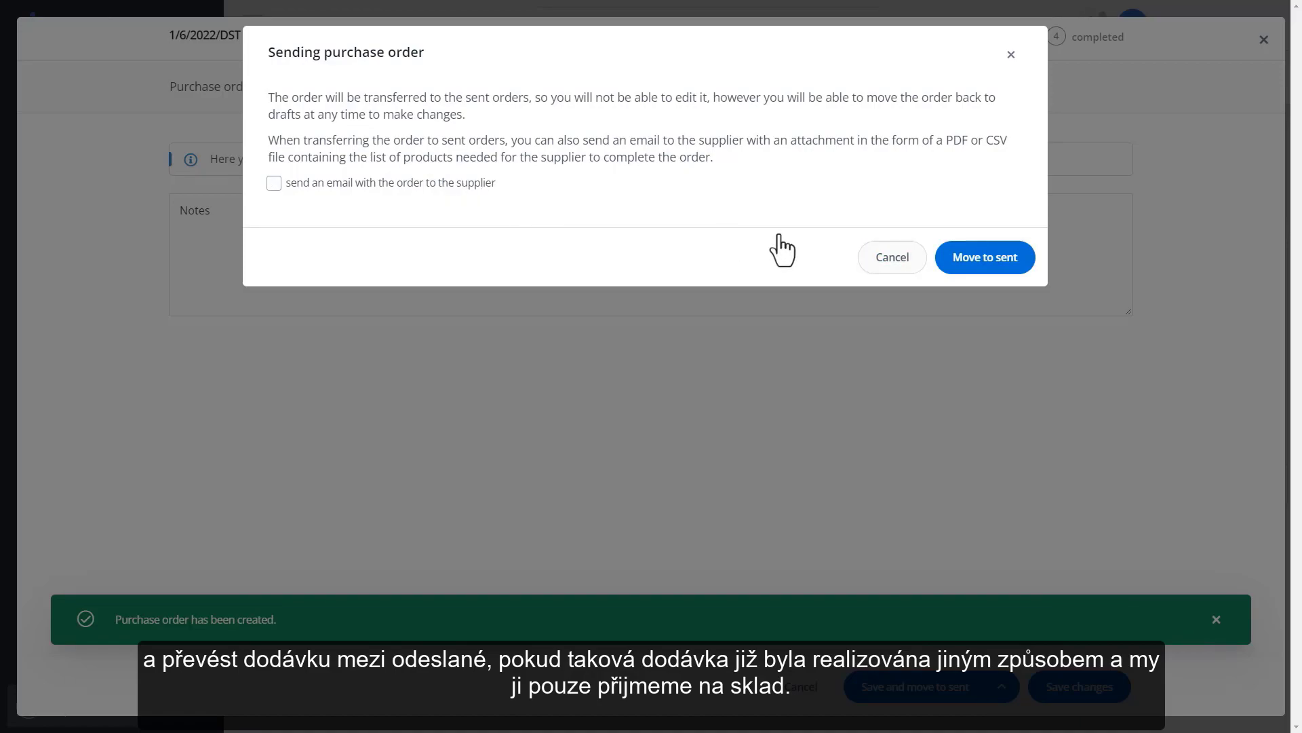
click(958, 263)
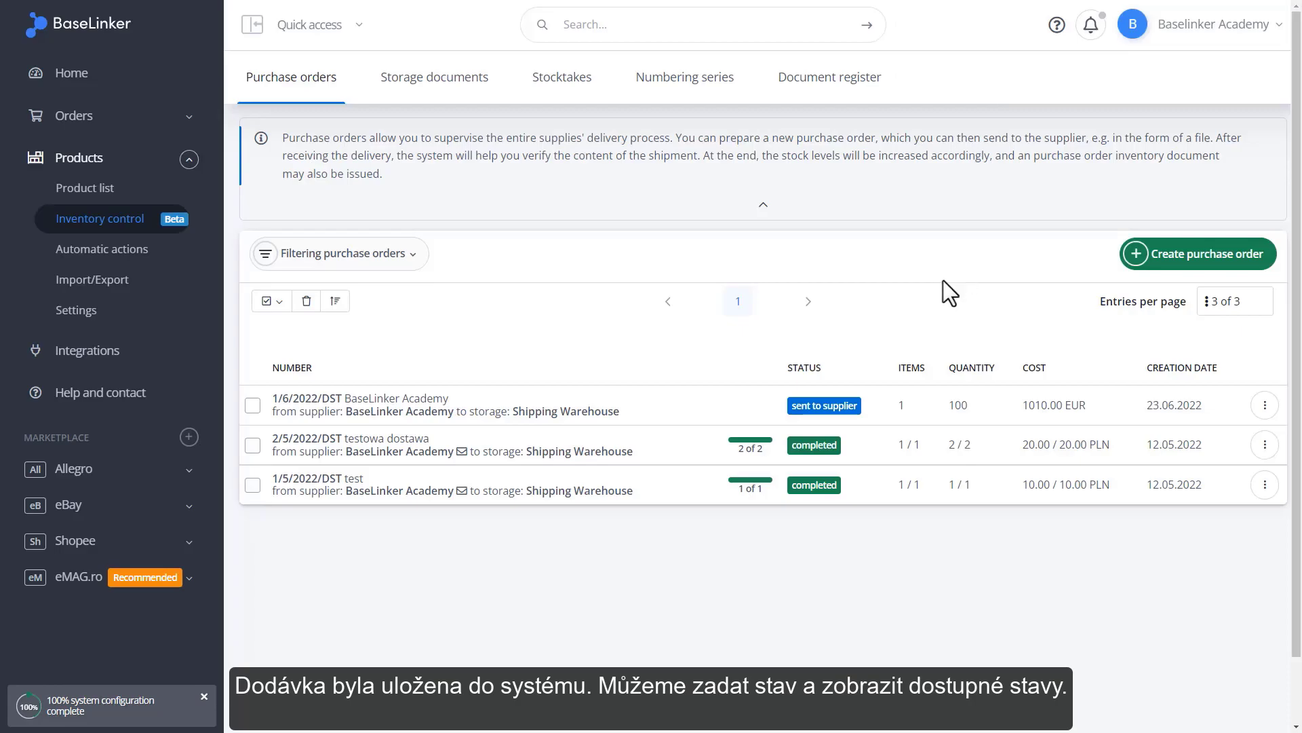
- Review the status descriptions of the sent purchase order and move that order to received
click(818, 405)
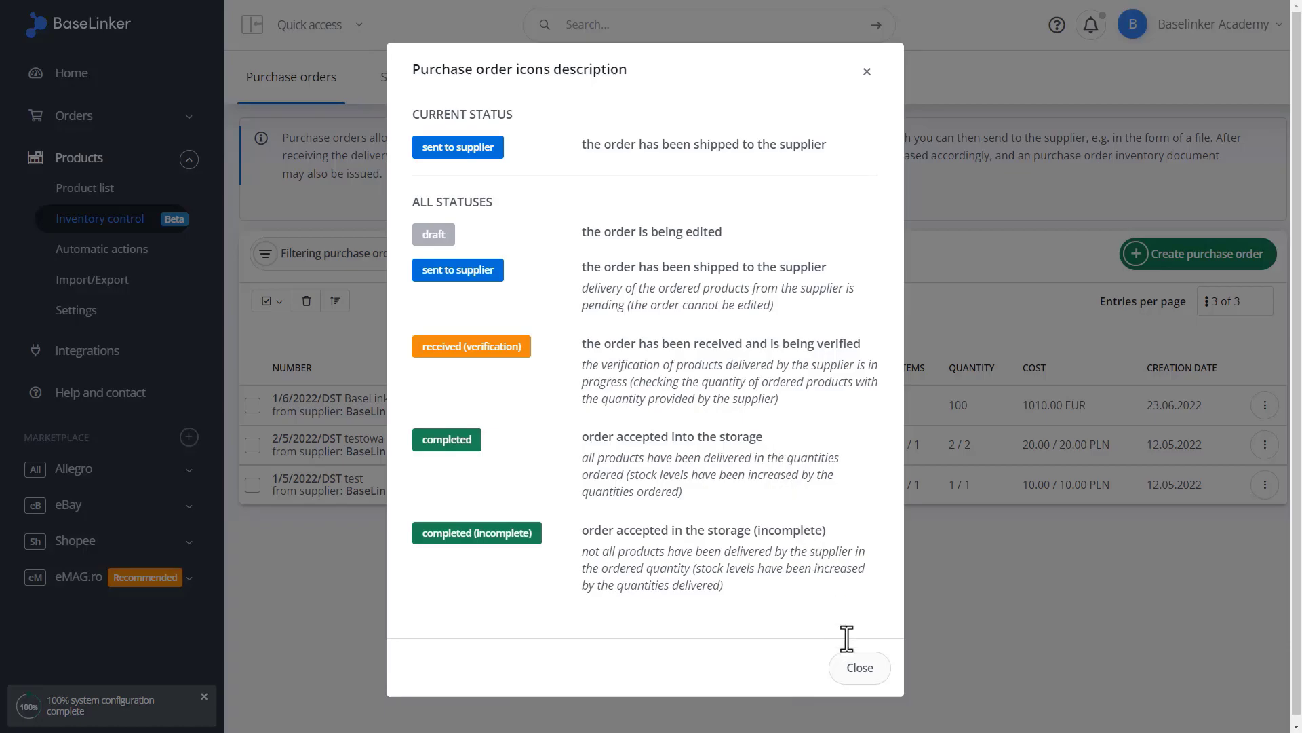
click(857, 677)
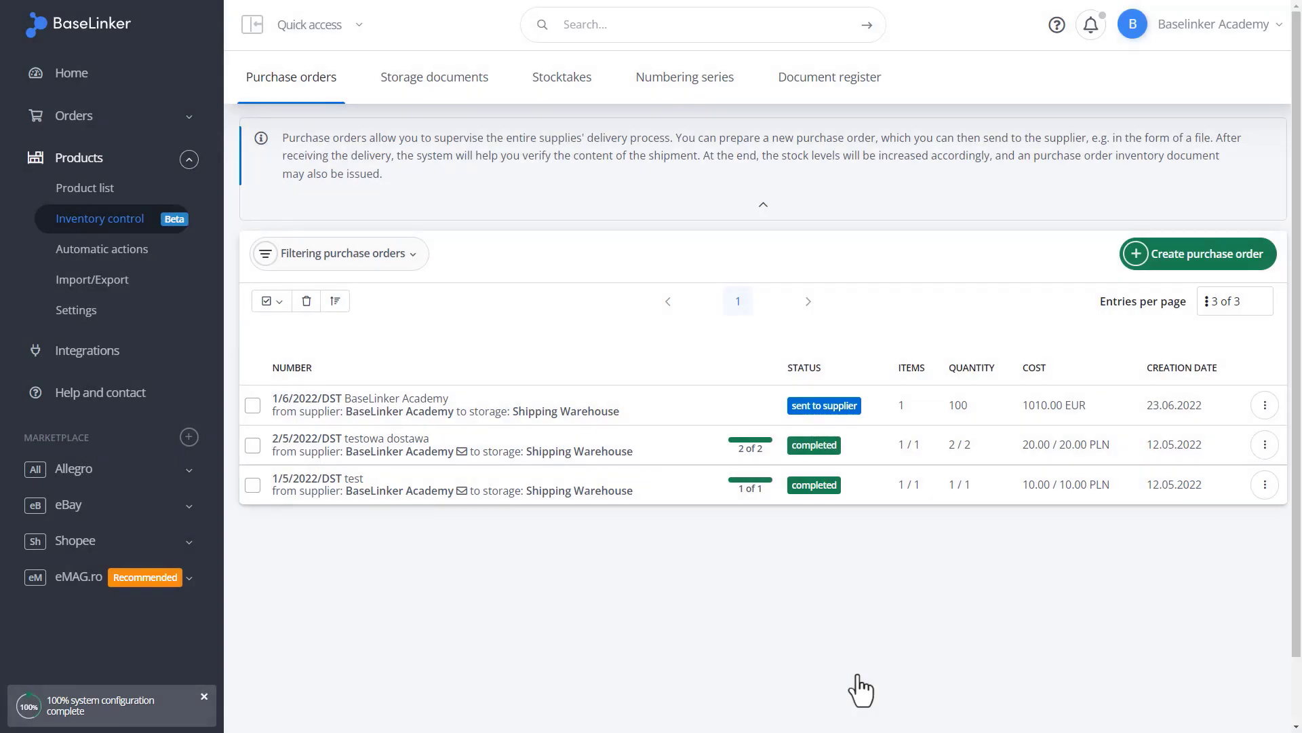
click(1266, 407)
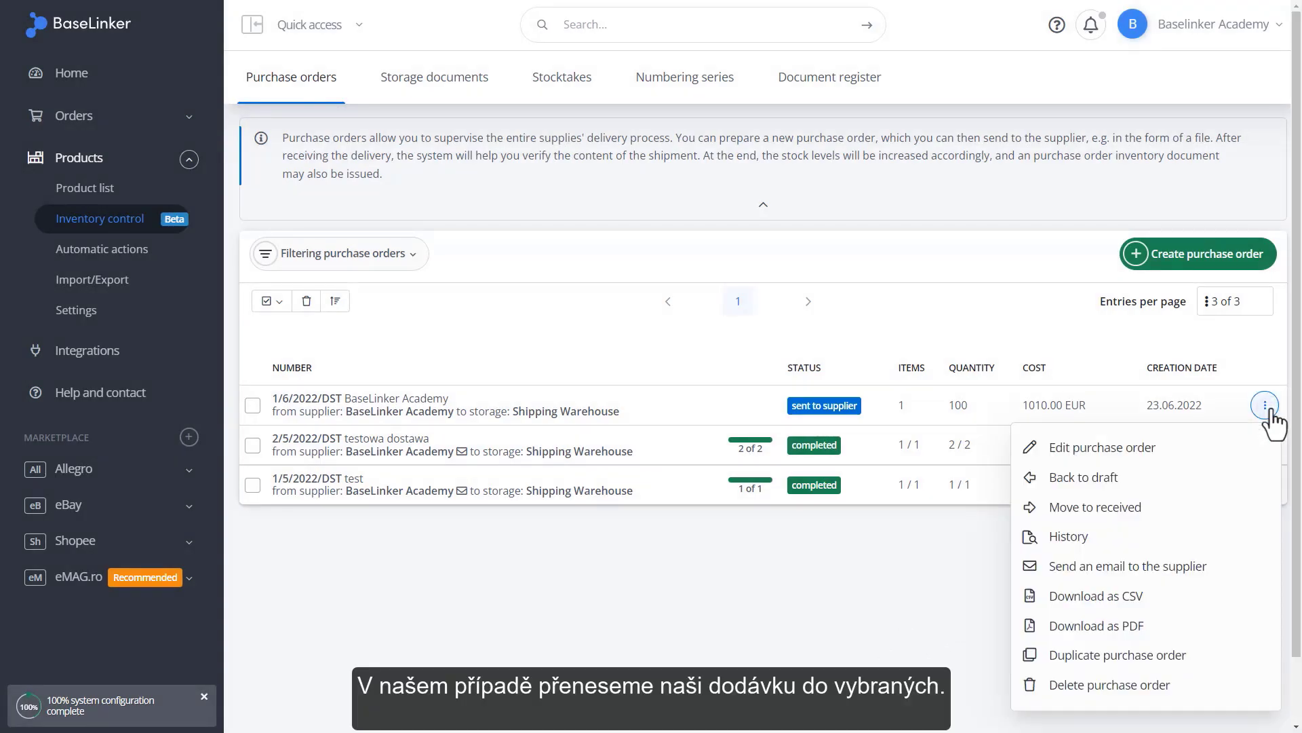
click(1163, 510)
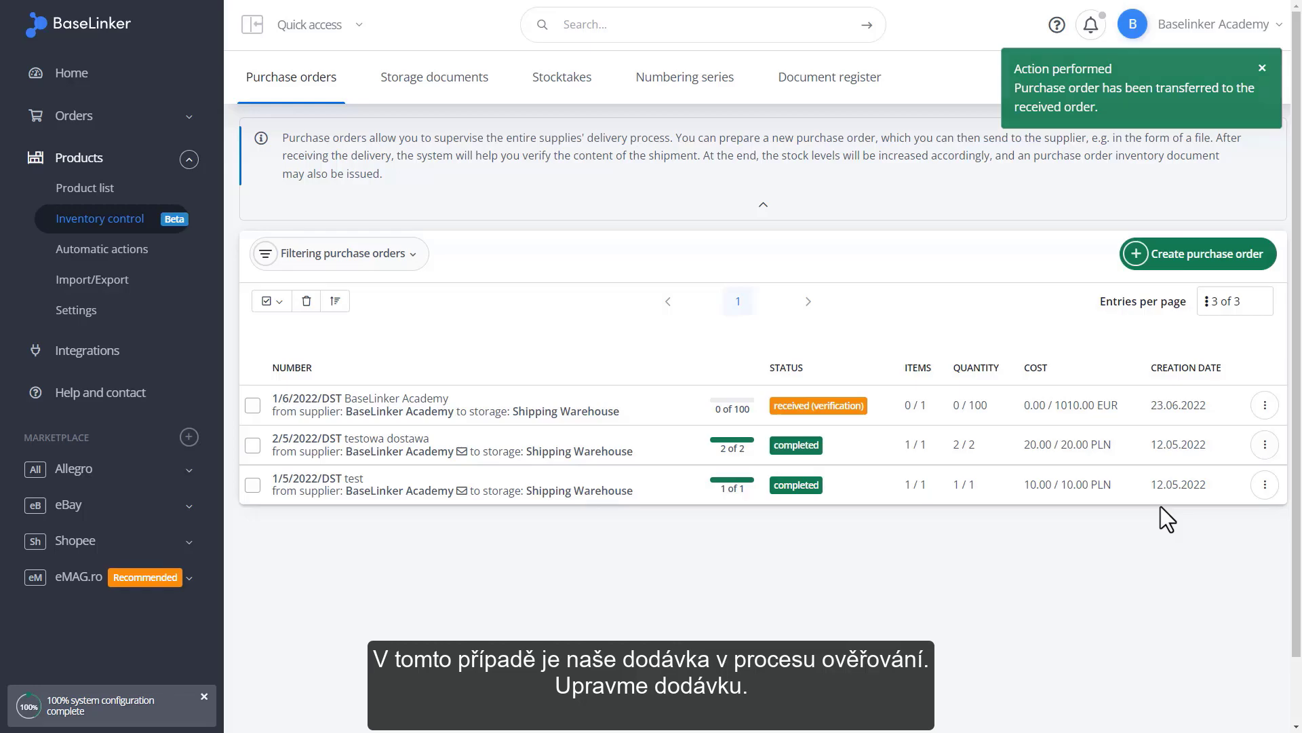
- Open the received purchase order for editing and set the received quantity of BaseLinker Product 56 - Blue to 100
click(1264, 405)
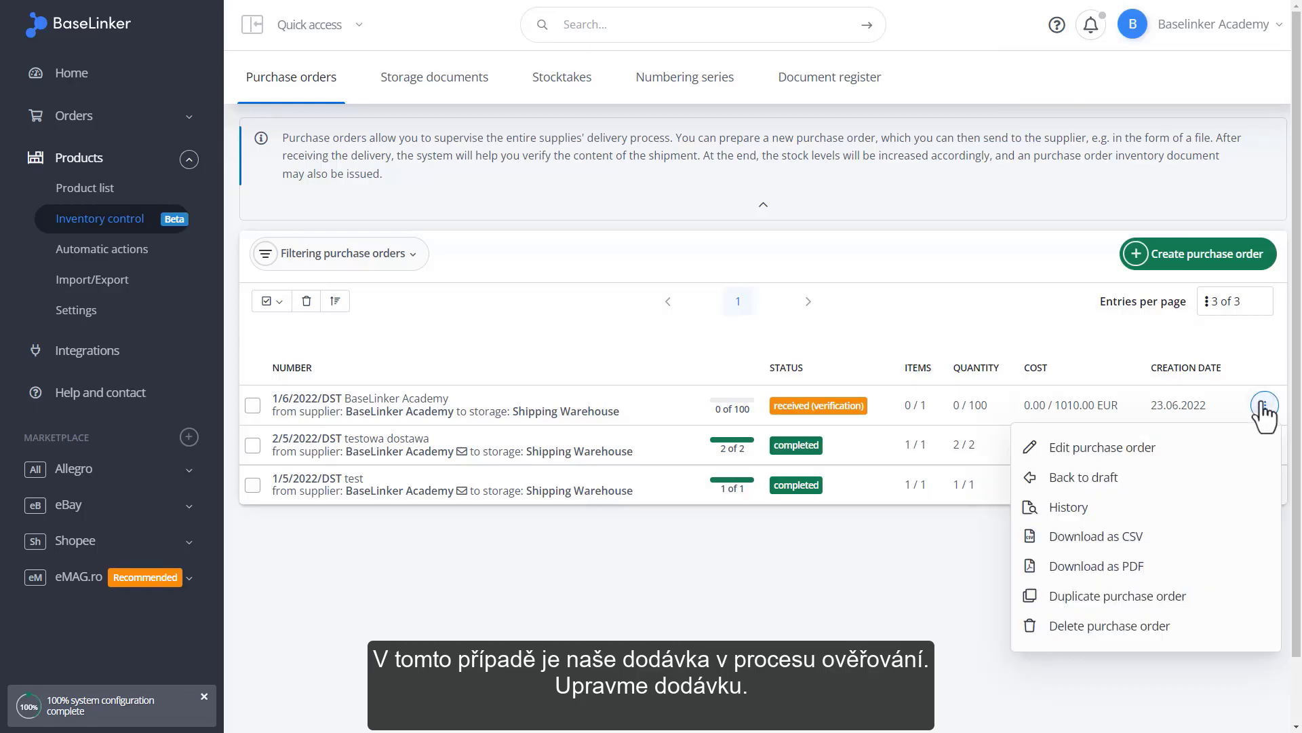
click(1154, 449)
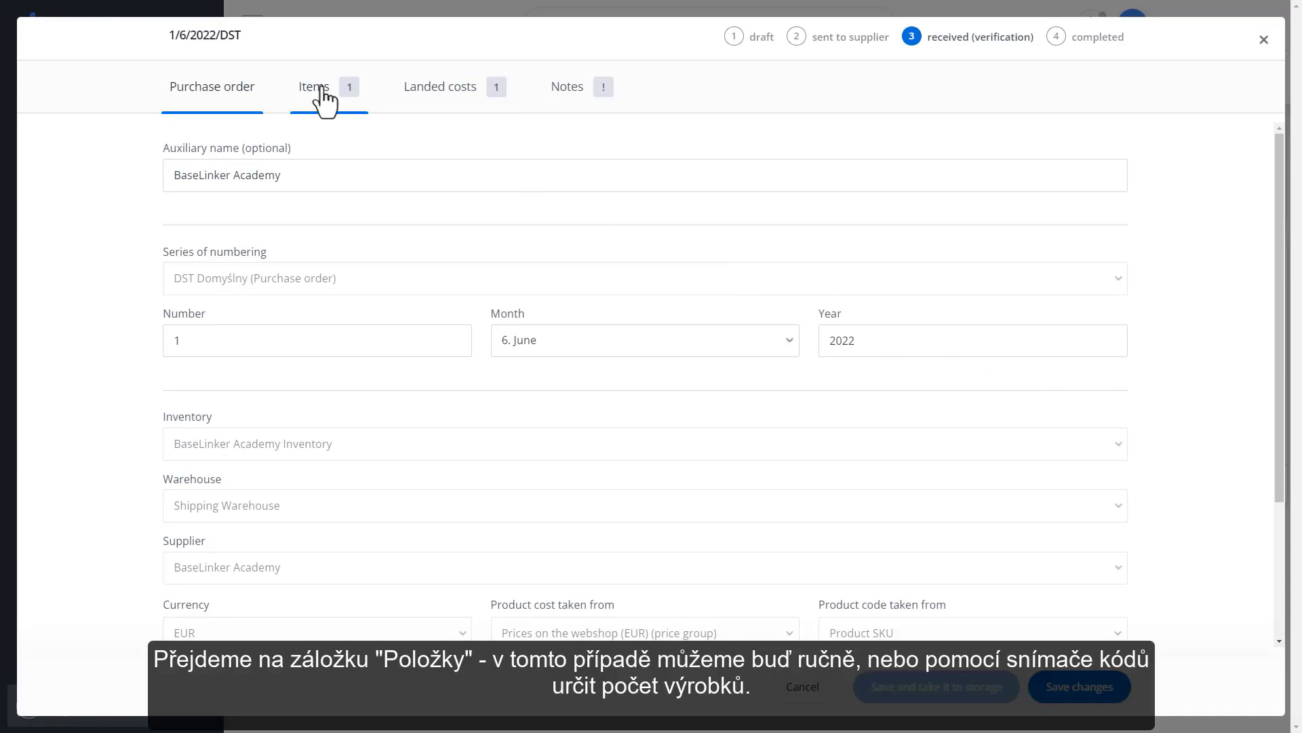
click(319, 90)
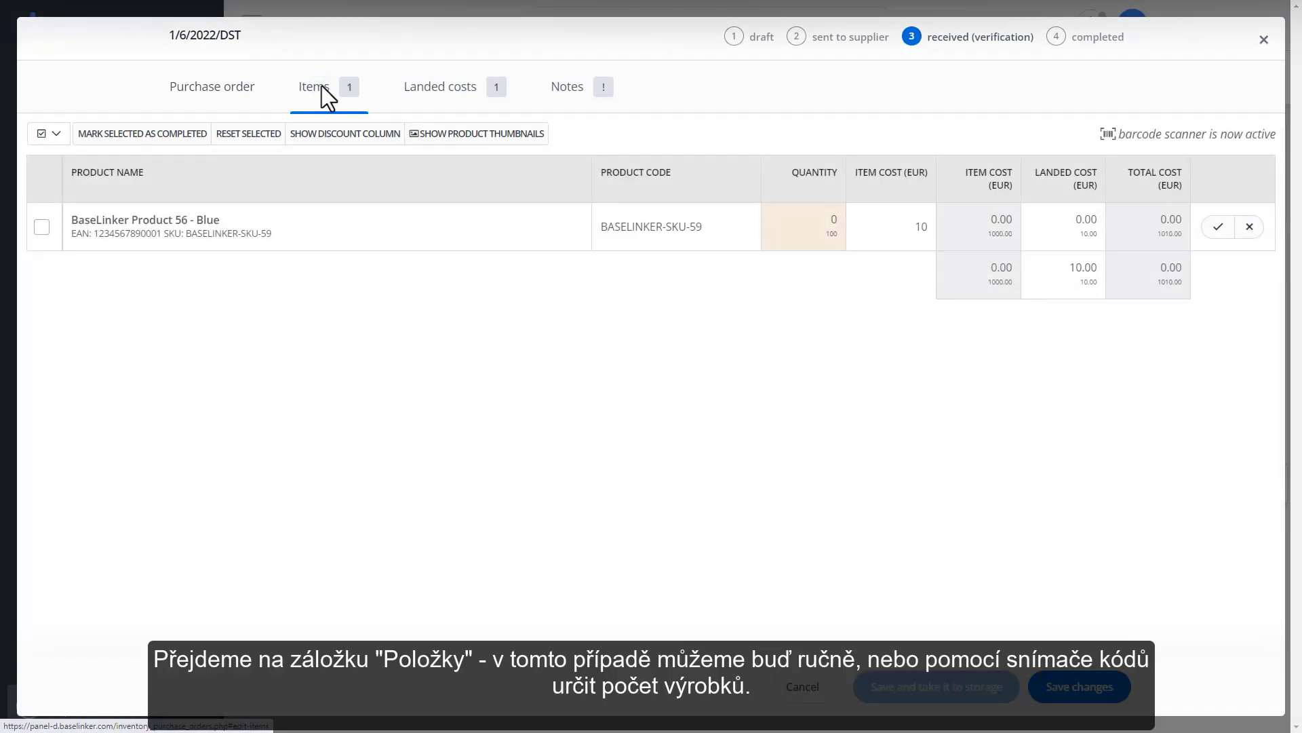
click(829, 221)
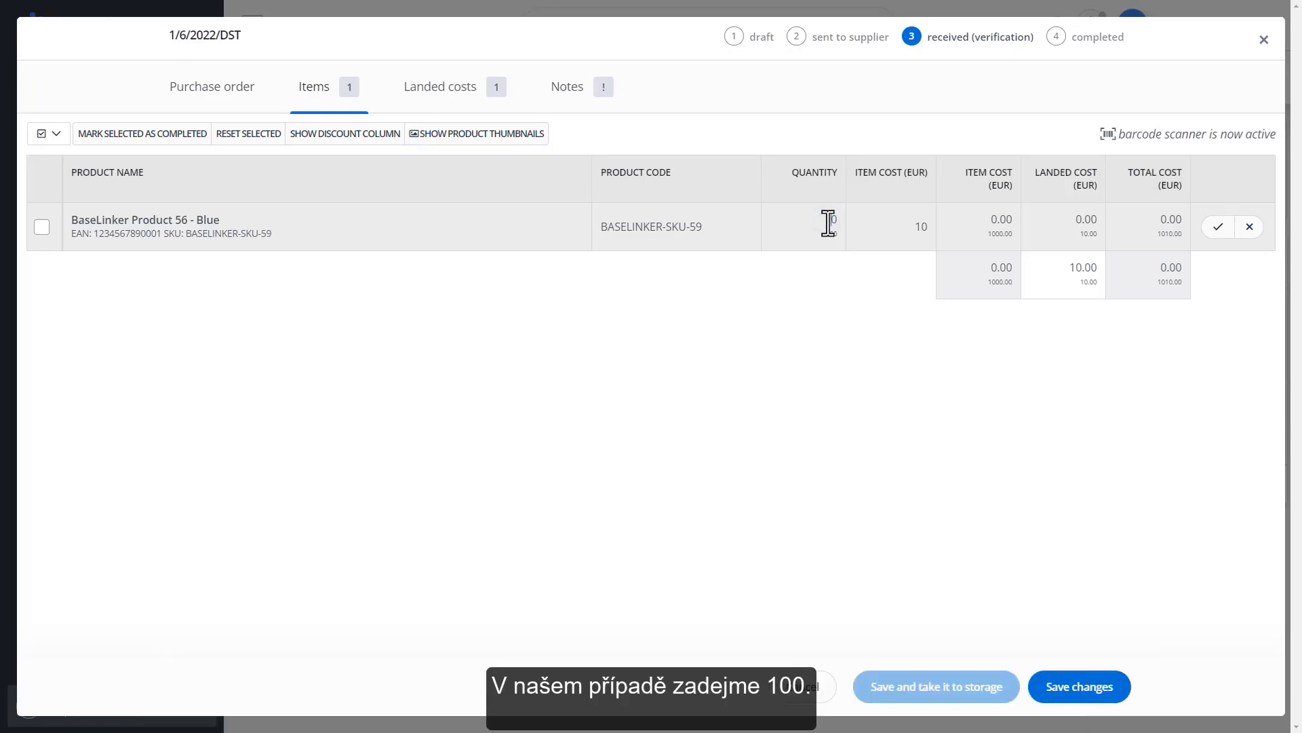
text(100)
key(Return)
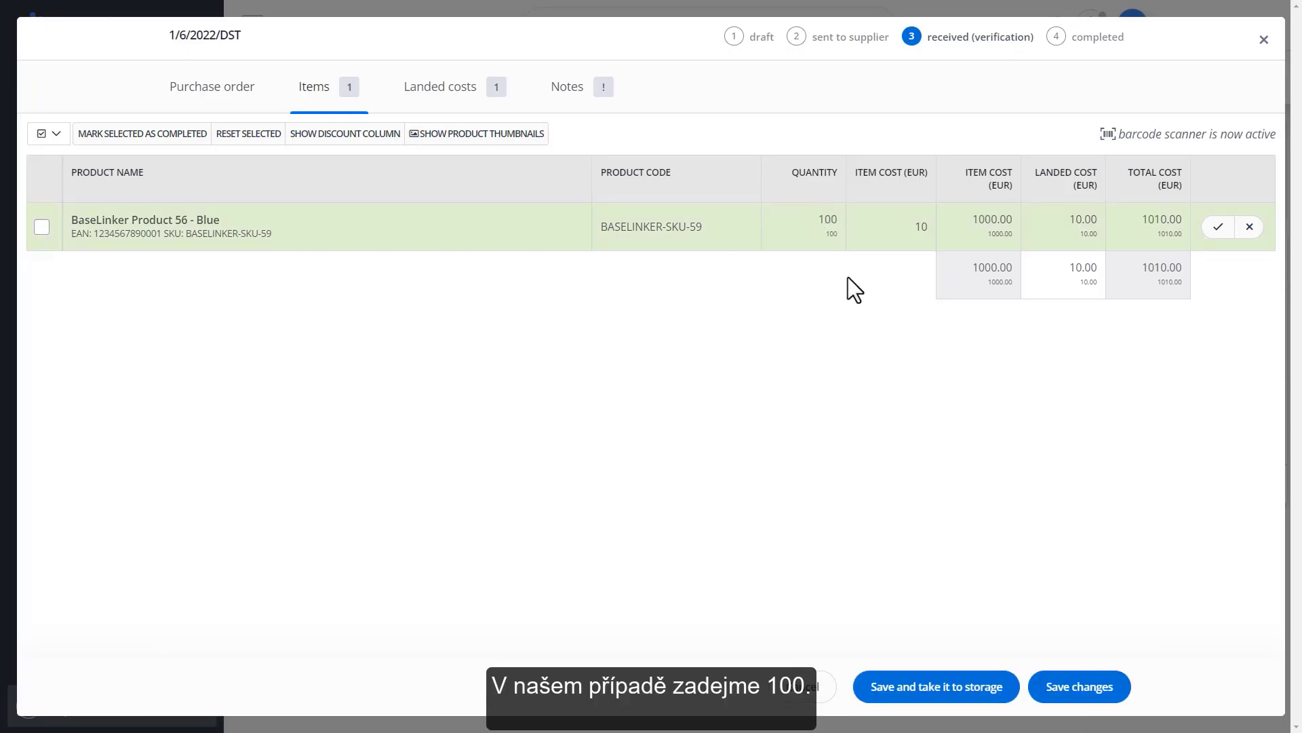
- Mark the Blue product's item as completed, then save the purchase order and take it to storage
click(1217, 230)
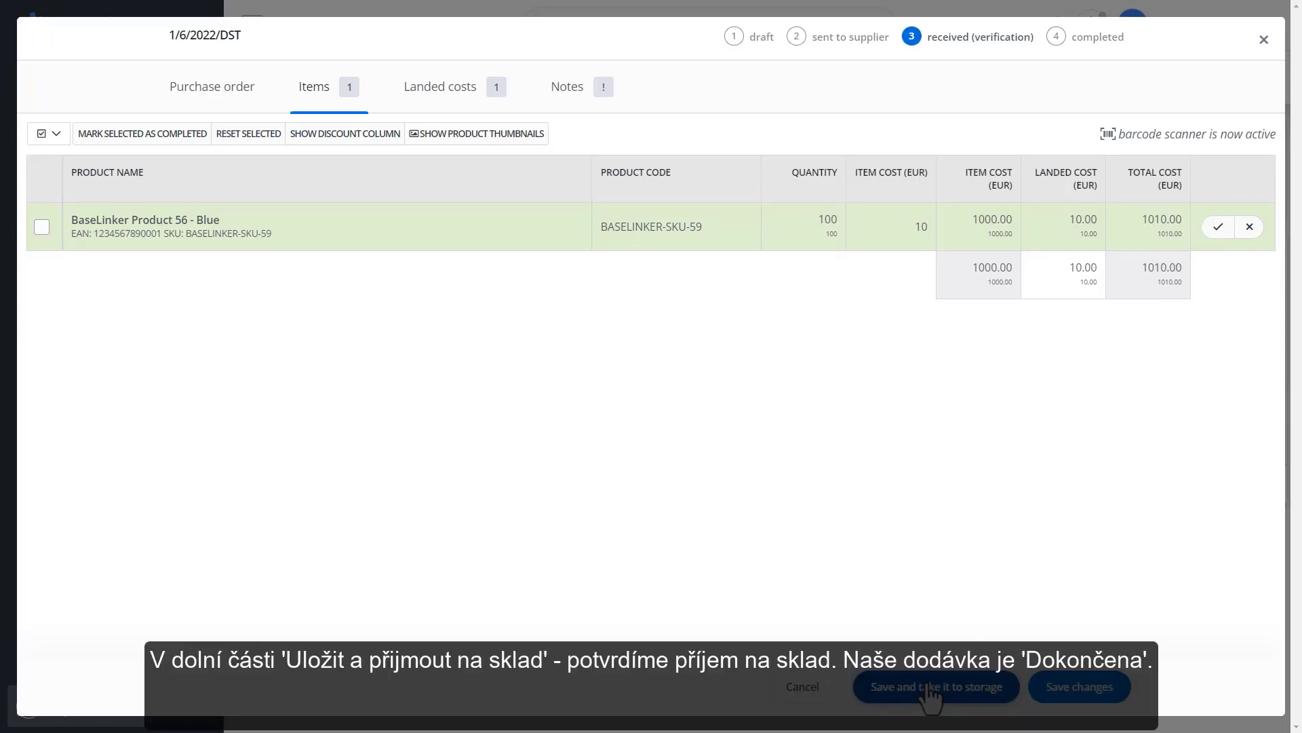
click(929, 688)
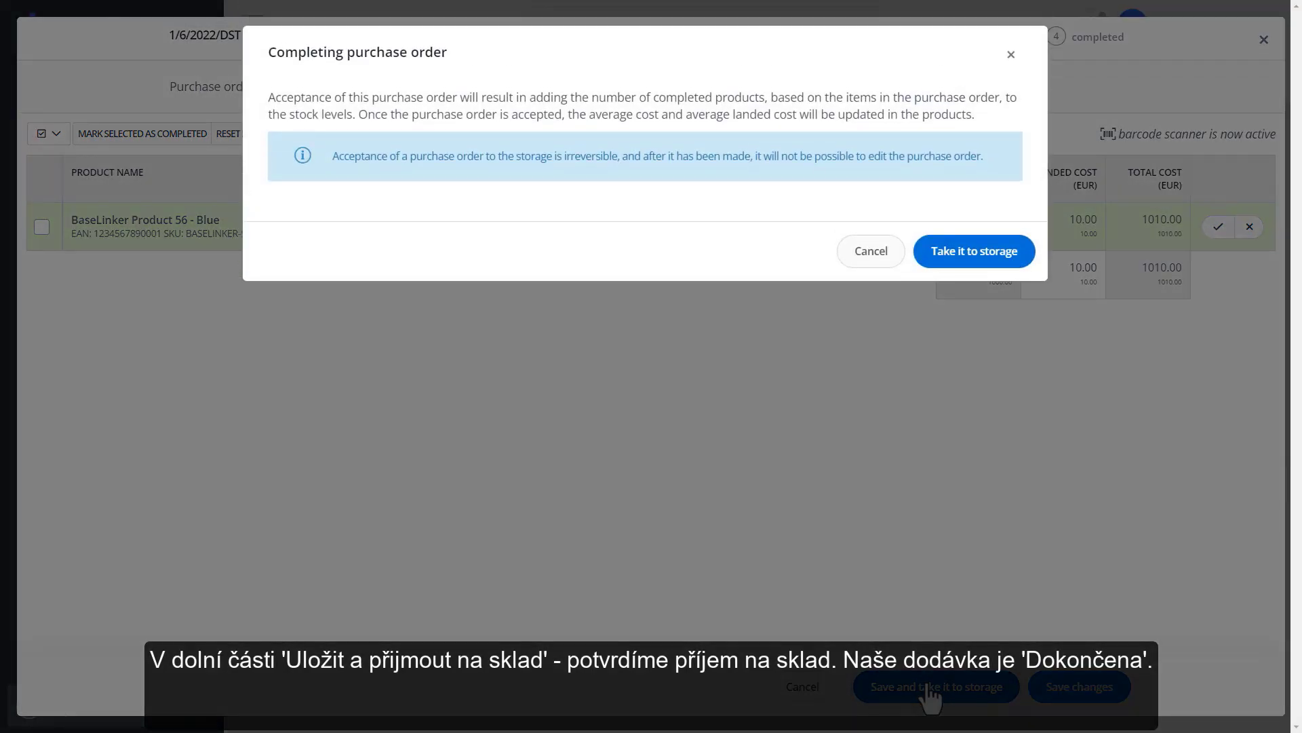
click(977, 252)
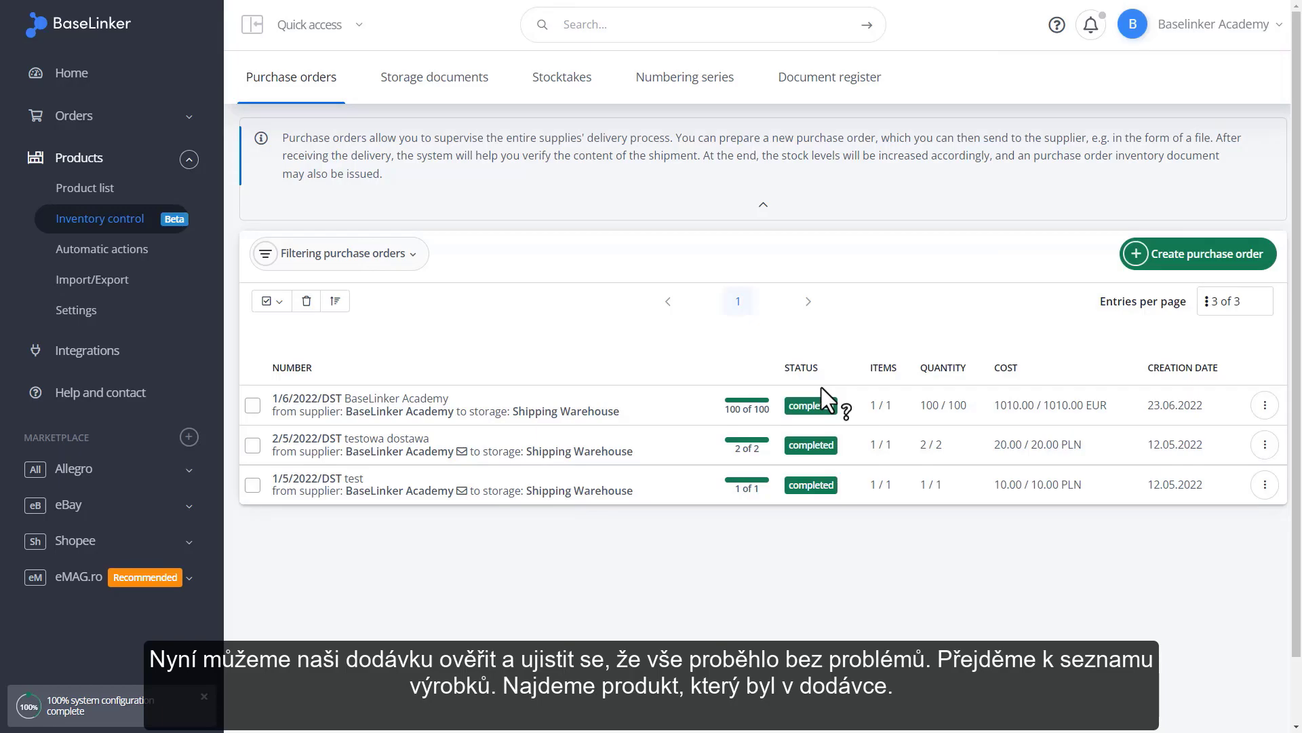
- Examine the newest modification entry in the history of BaseLinker Product 56's Blue variant with SKU BASELINKER-SKU-59
click(118, 193)
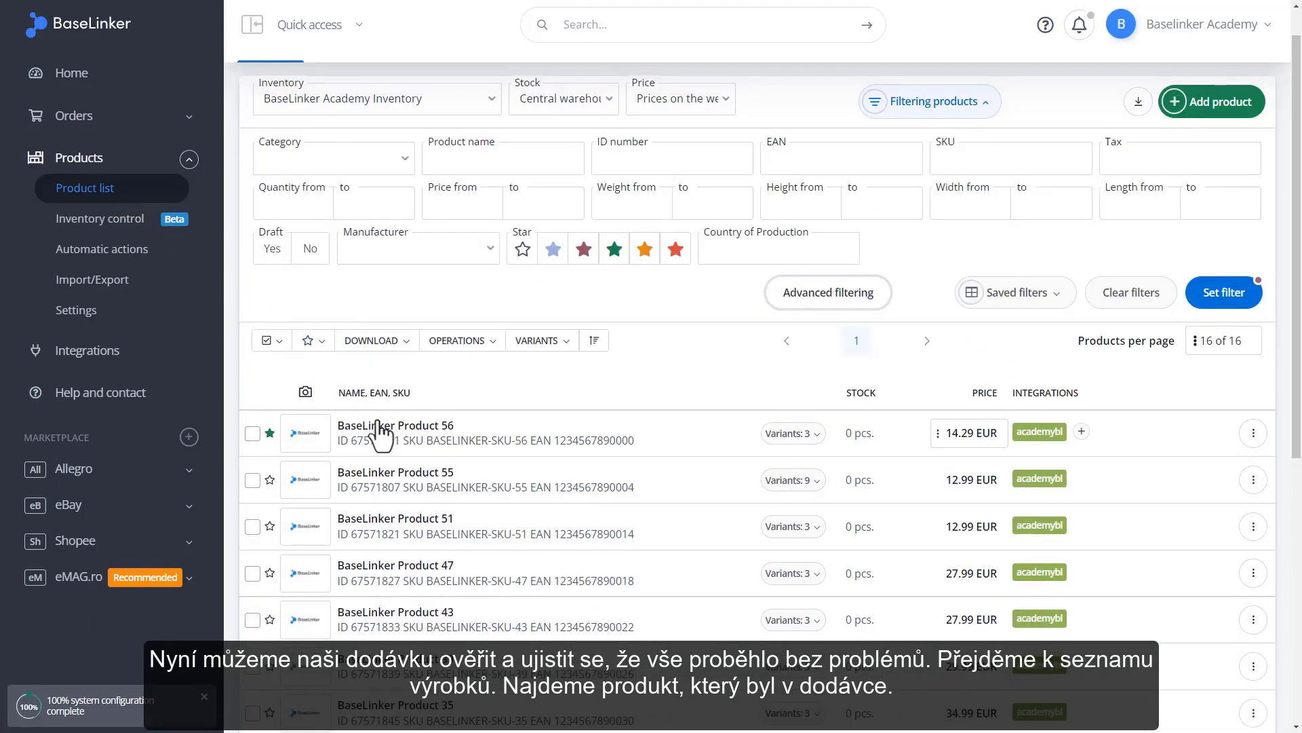
click(811, 439)
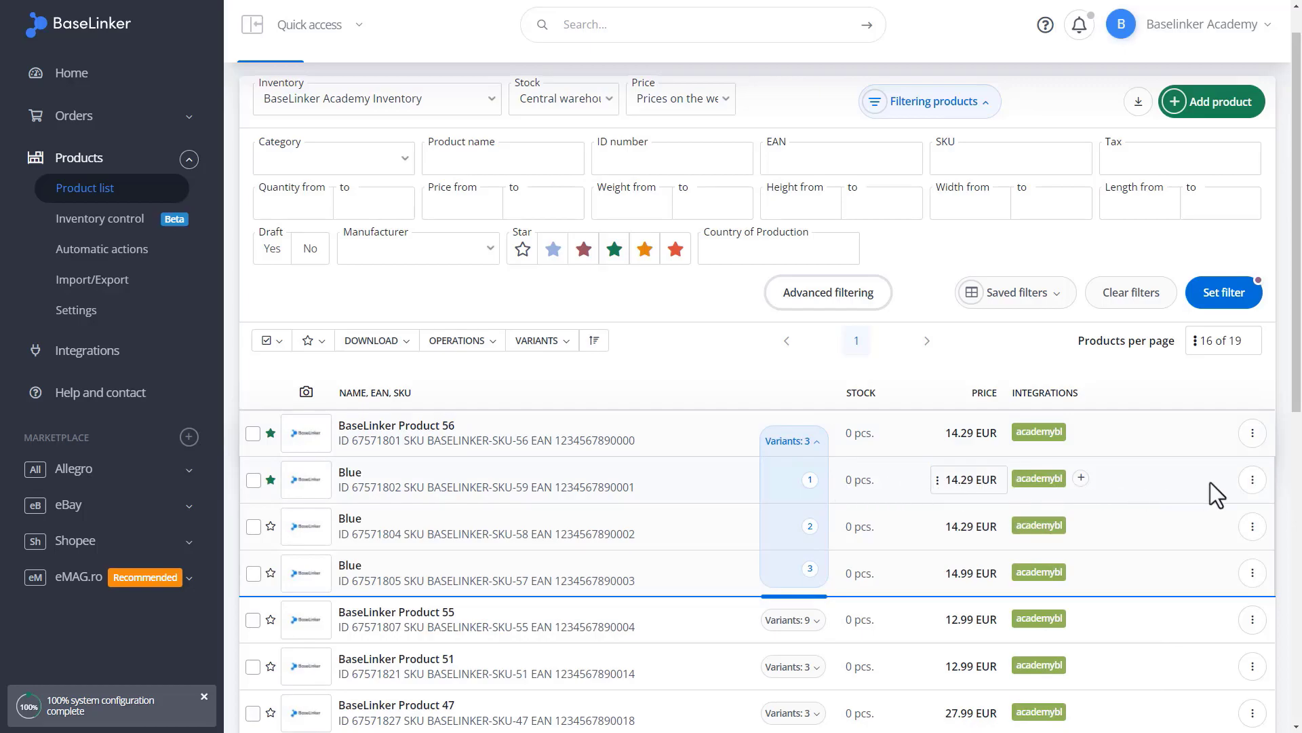
click(1252, 480)
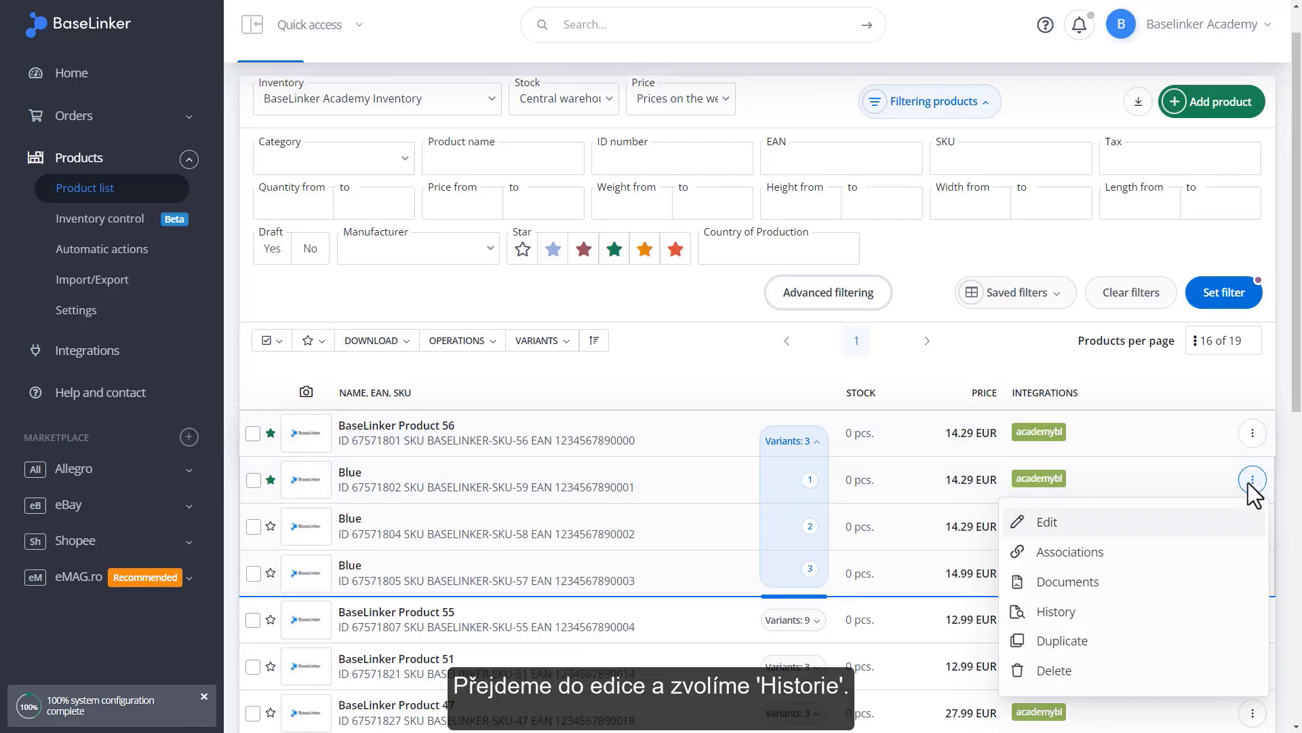
click(1070, 612)
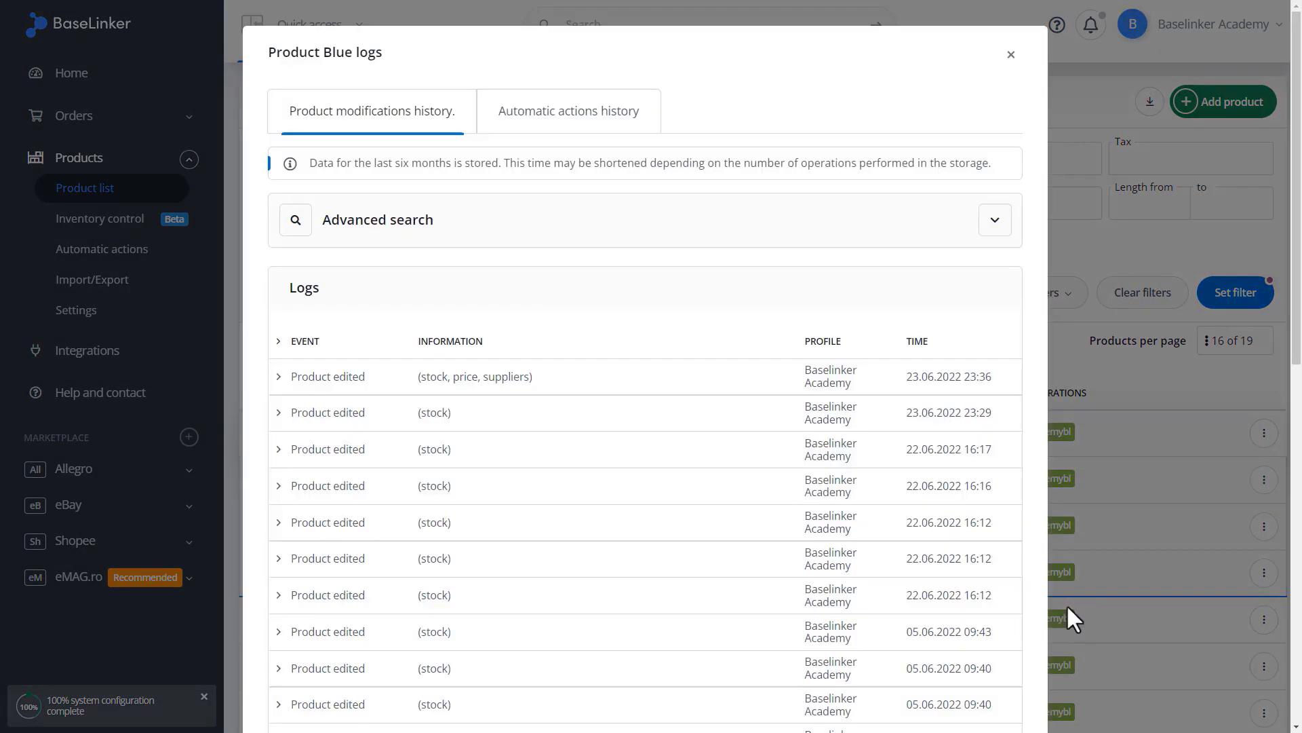
click(282, 374)
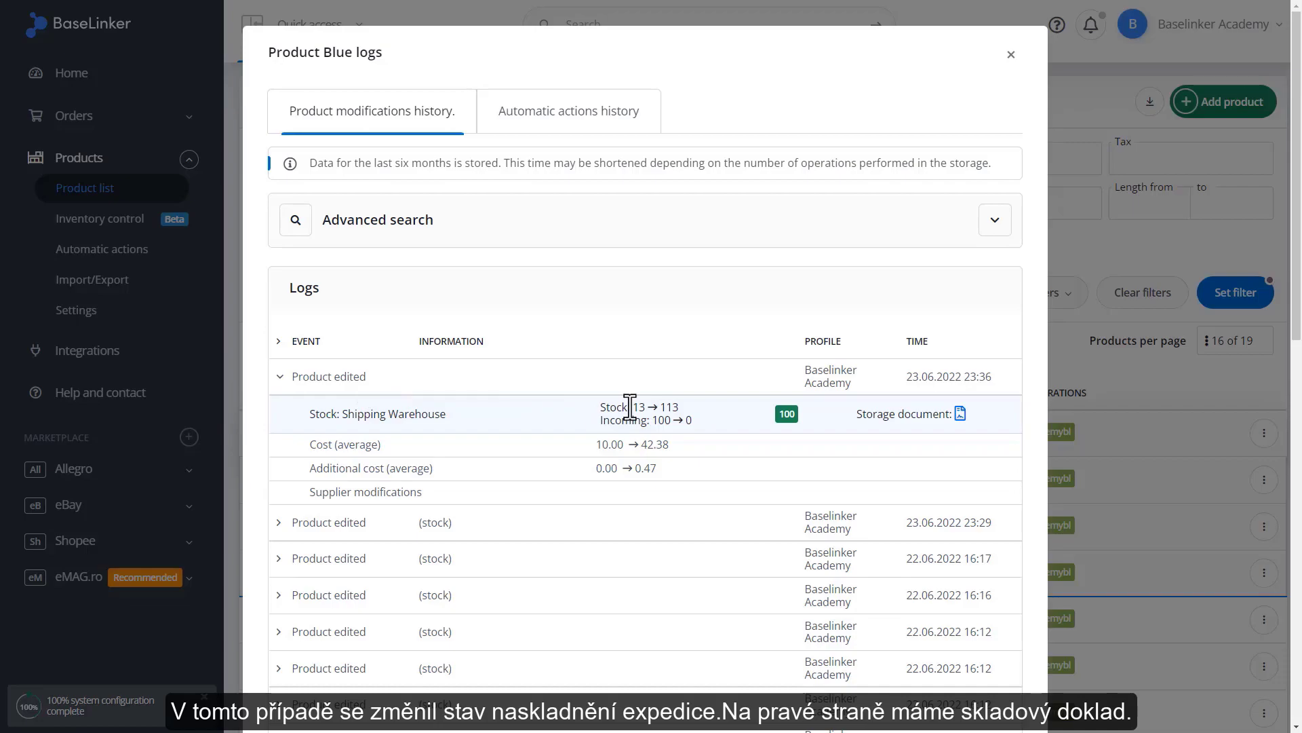
- Open the storage document linked in the stock log entry, download it as PDF and close it without saving changes
click(960, 415)
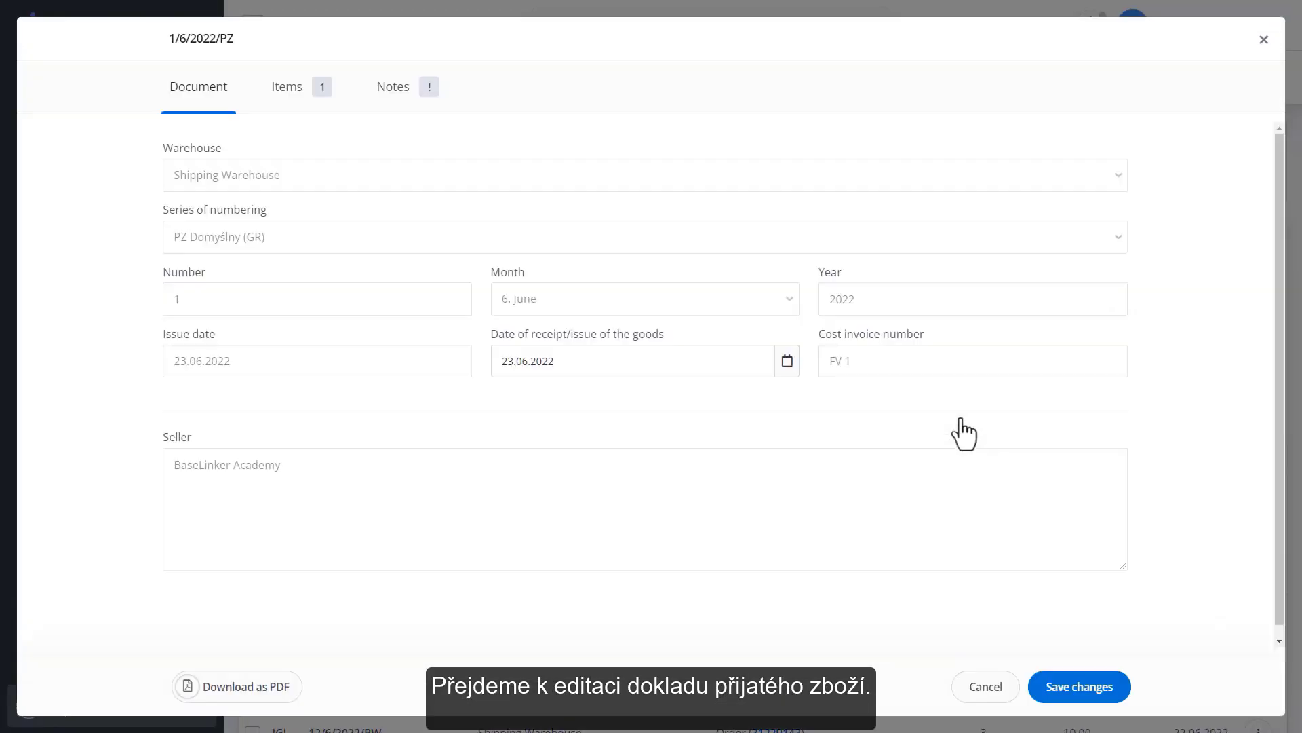
mouse_move(960, 417)
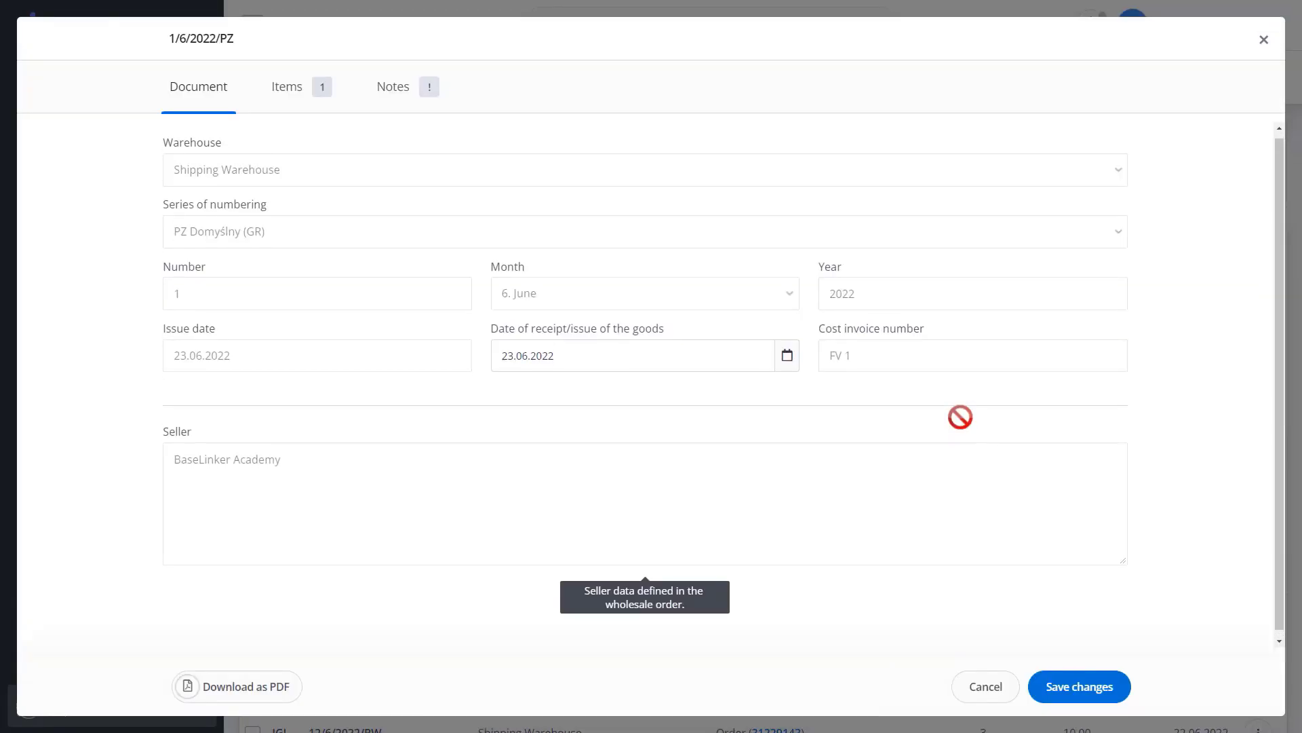
scroll(960, 416, down, 1)
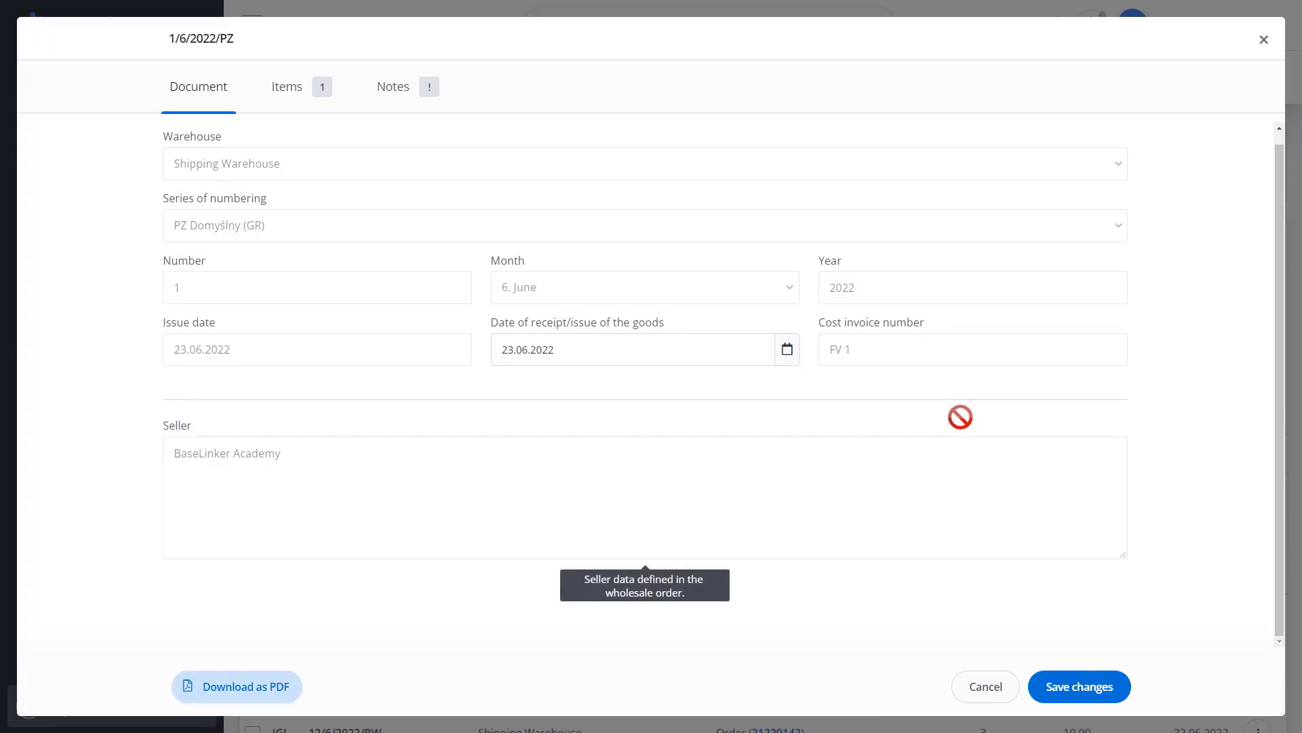
click(278, 687)
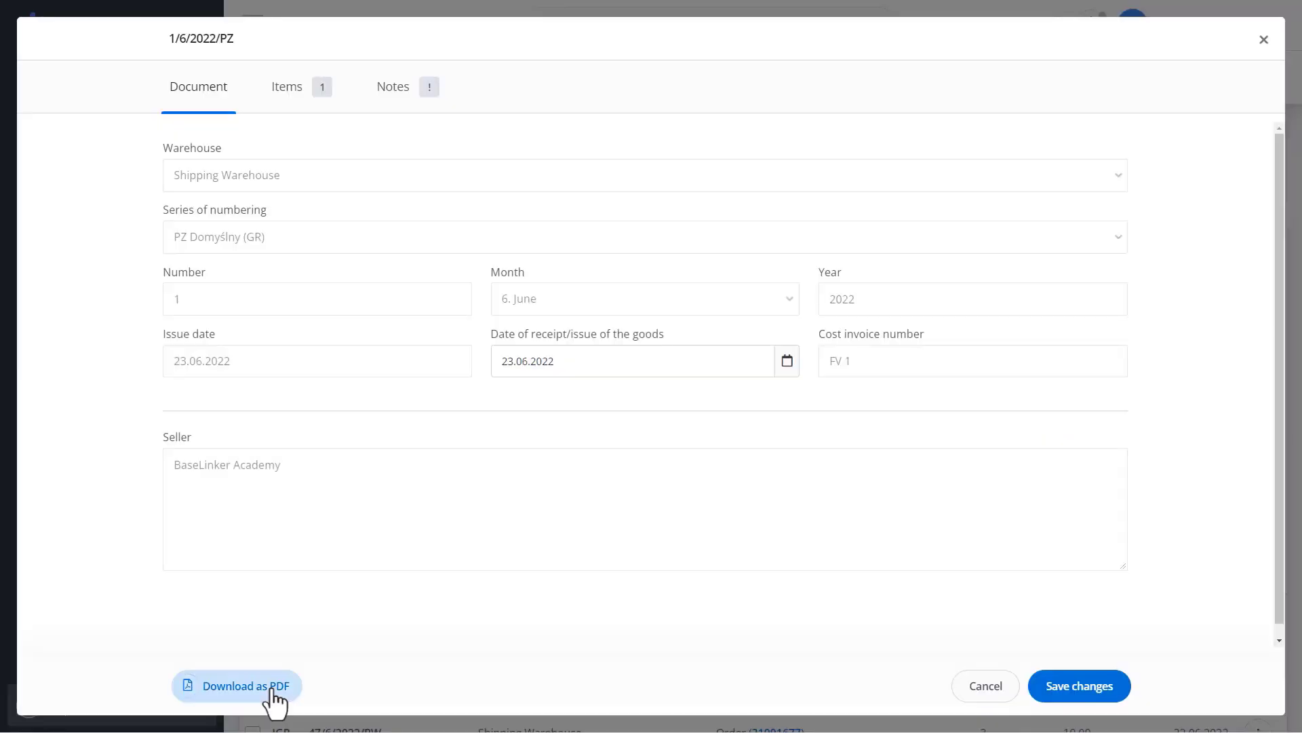
click(275, 688)
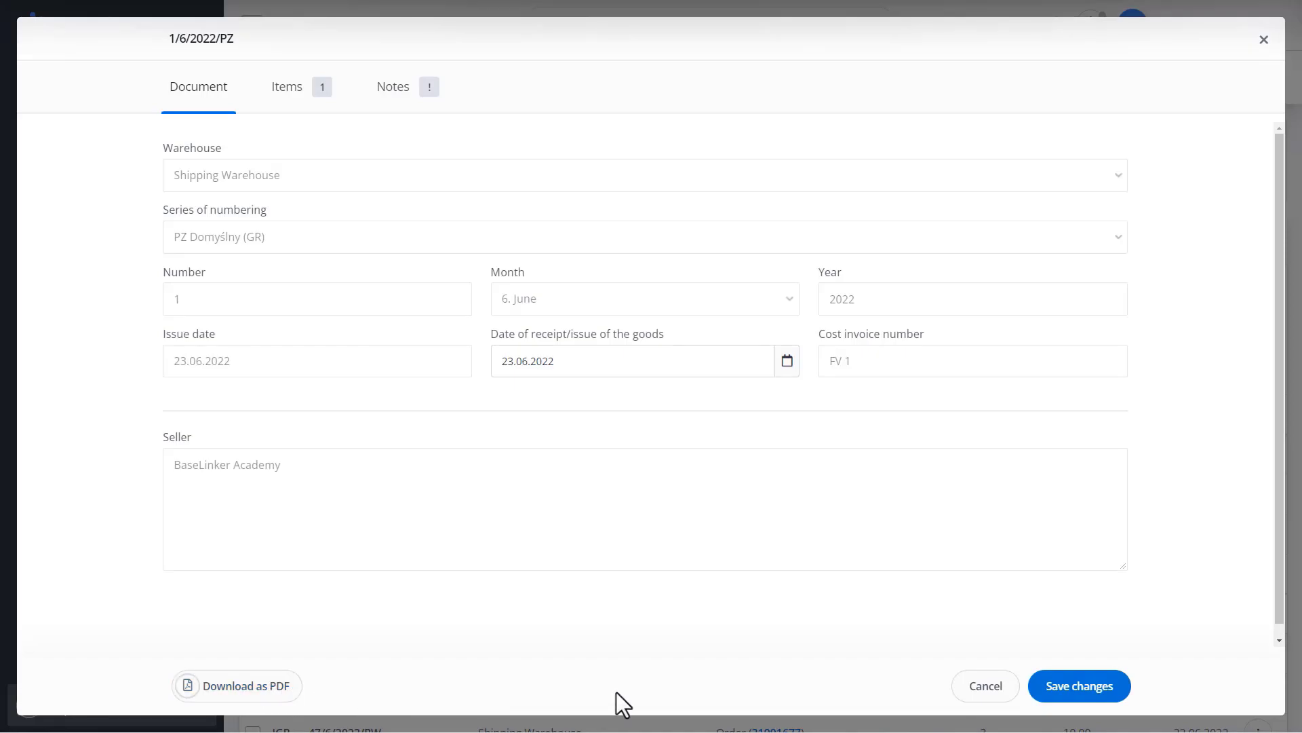
click(987, 698)
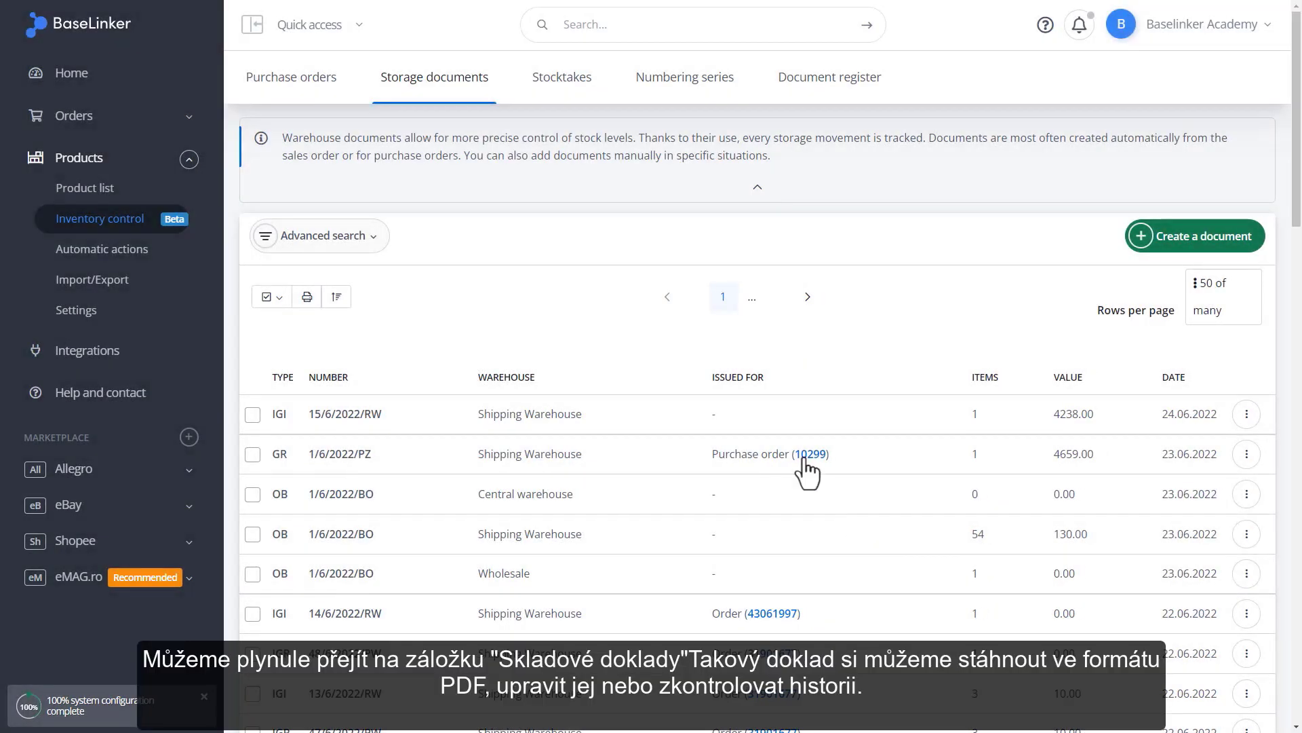
- Check the creation time in the history of the goods received document issued for the purchase order
click(1247, 455)
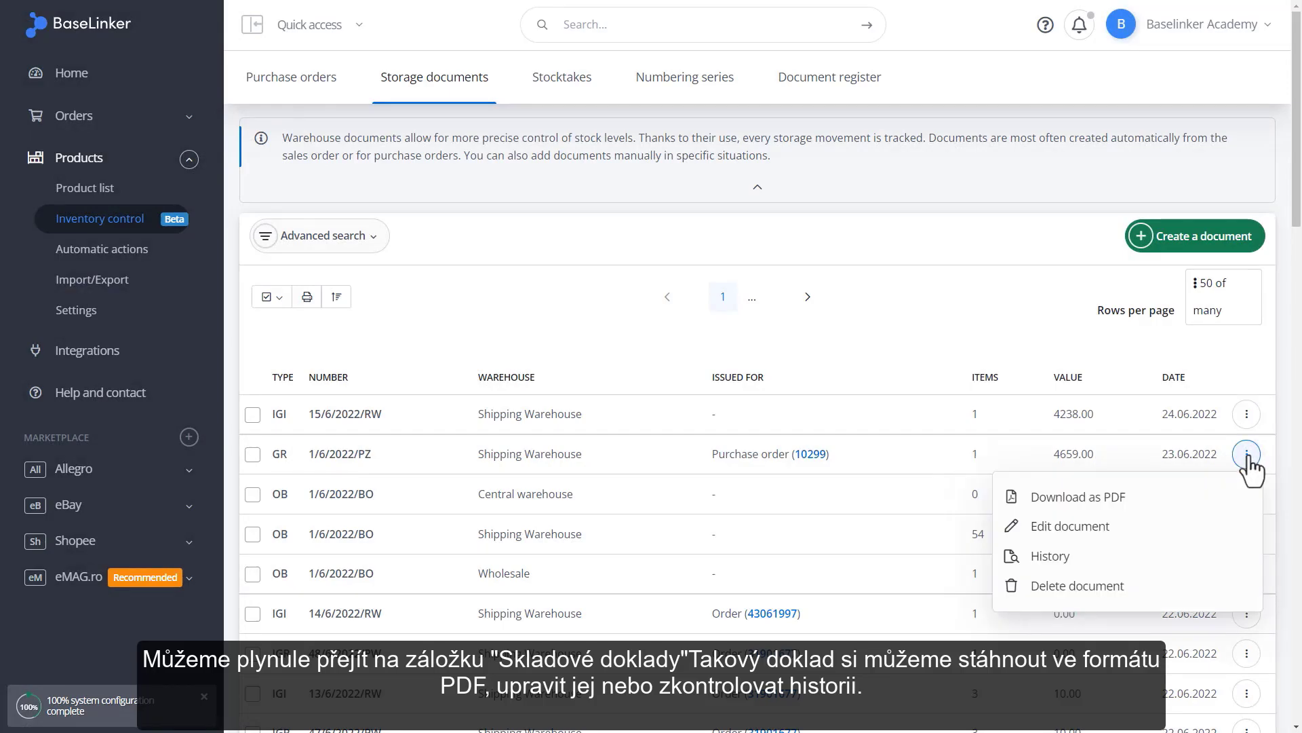
click(1052, 563)
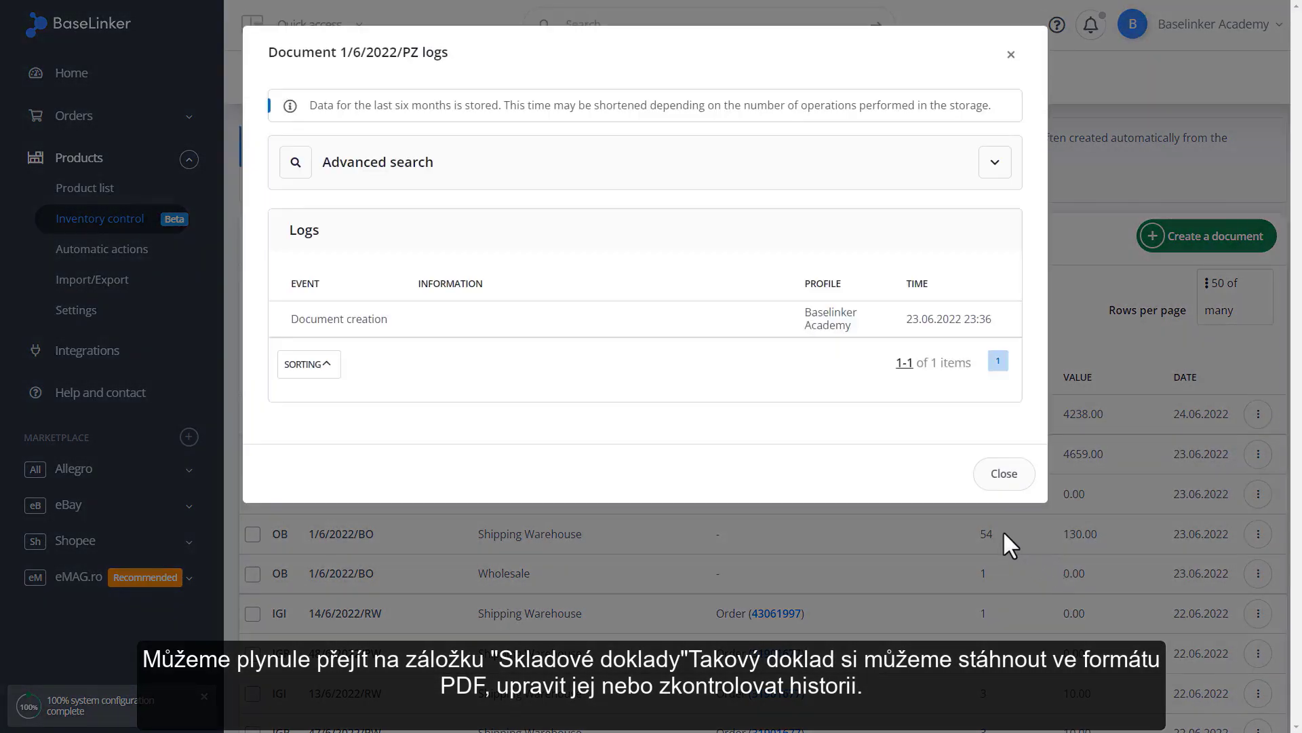
drag(906, 319, 996, 320)
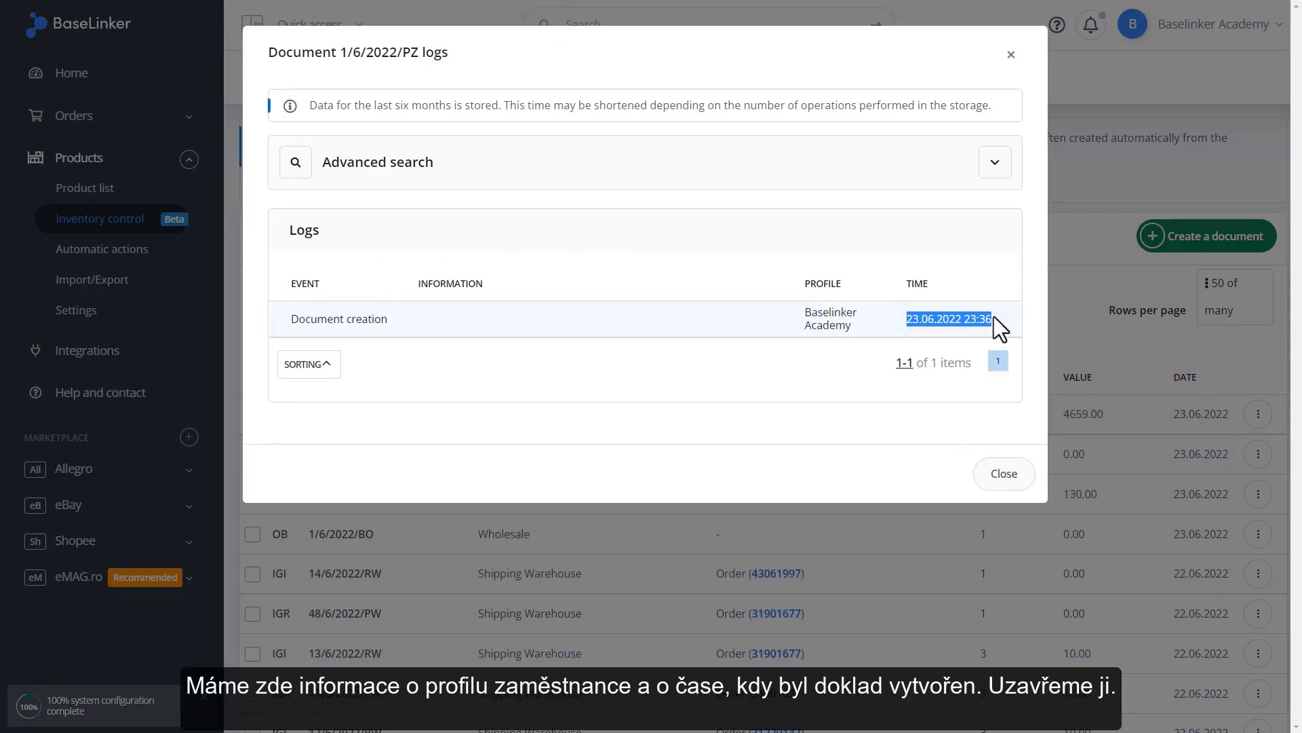
click(1004, 474)
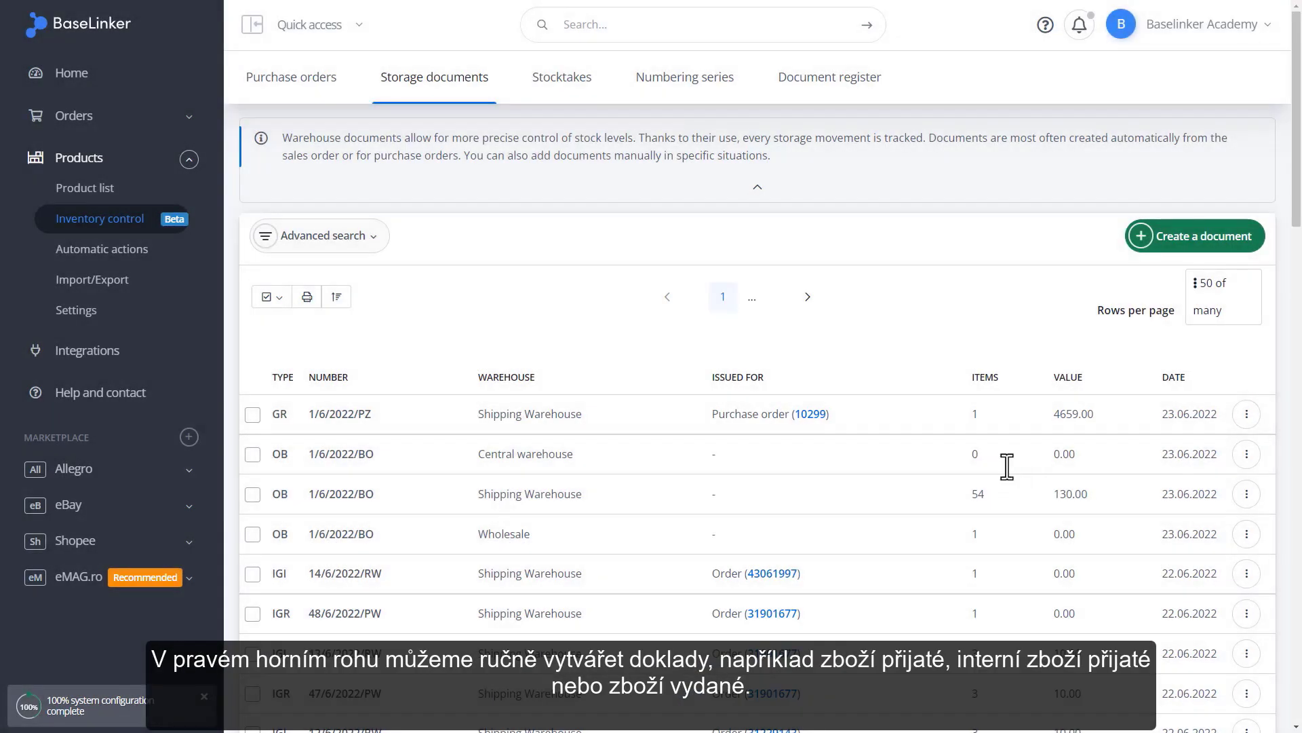
- Try to create a GI (Goods Issue) storage document manually and dismiss the notice
click(1189, 236)
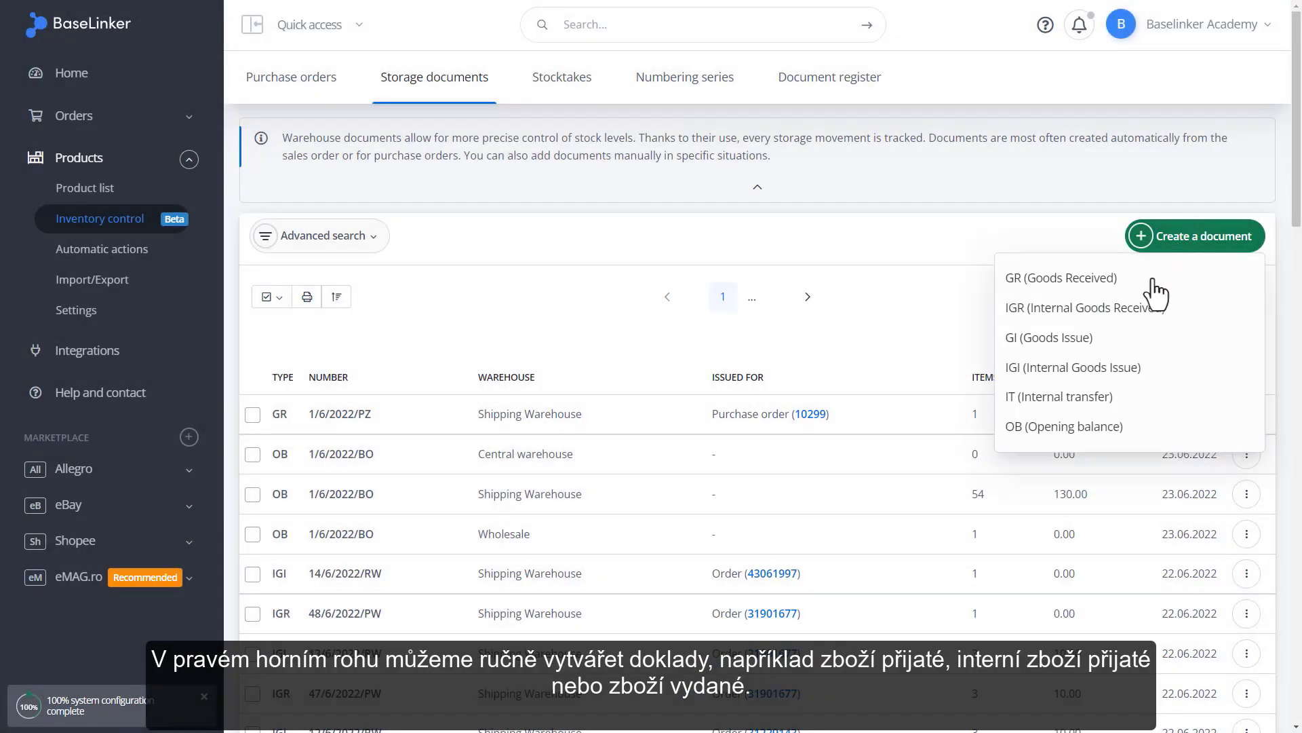
click(1140, 351)
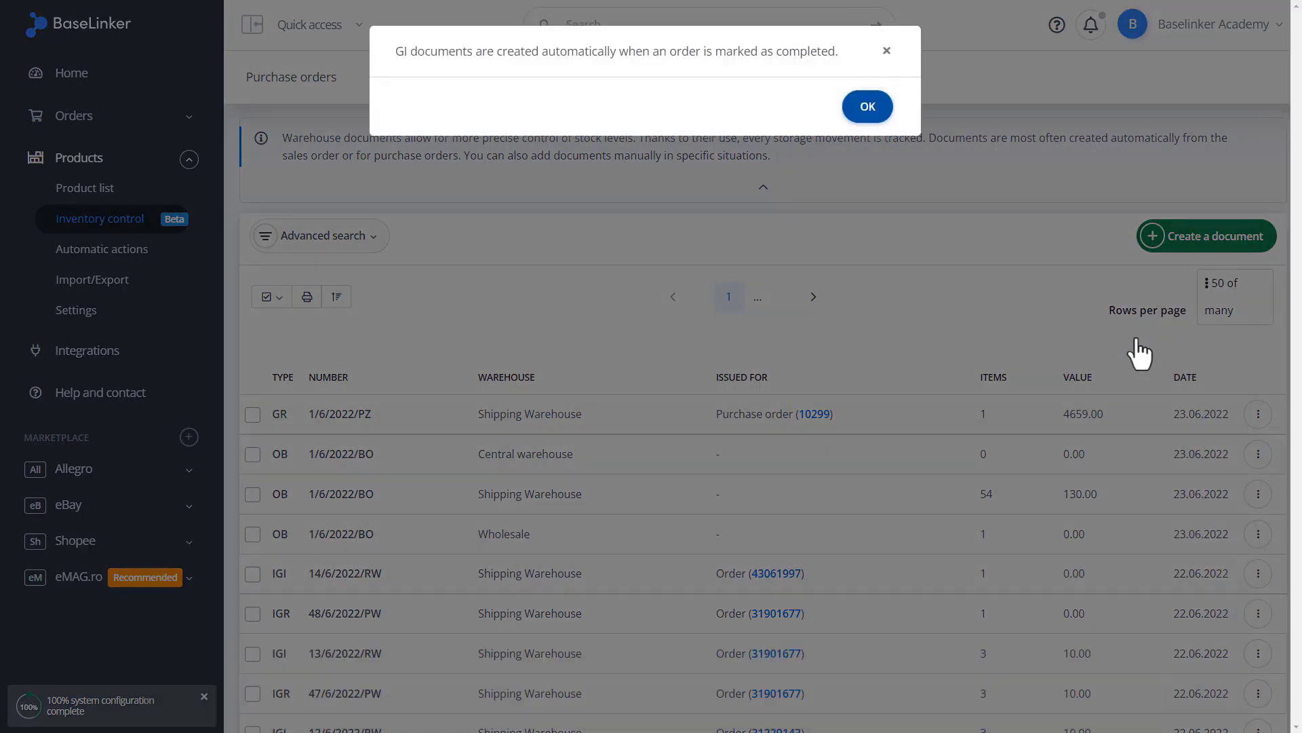
click(868, 107)
click(868, 106)
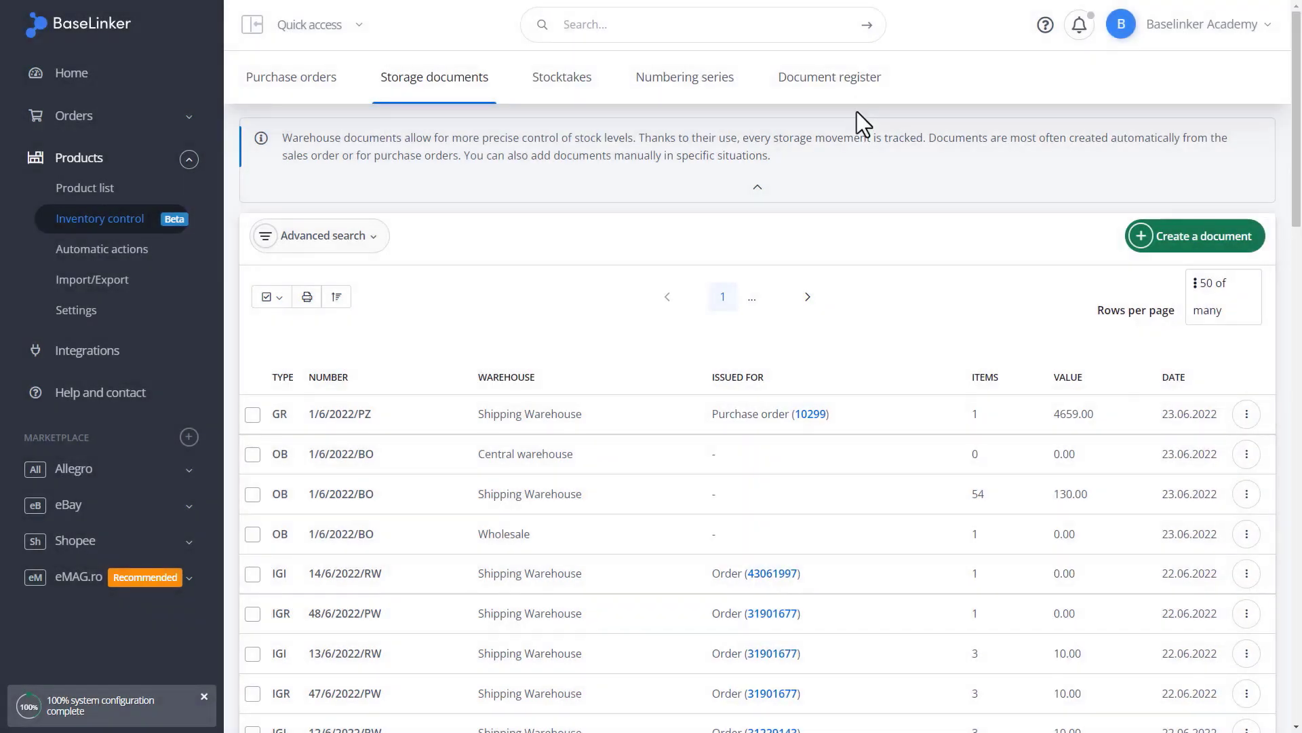
- Start an IGI (Internal Goods Issue) document and add the BaseLinker Product 56 - Blue item with SKU BASELINKER-SKU-59
click(1183, 237)
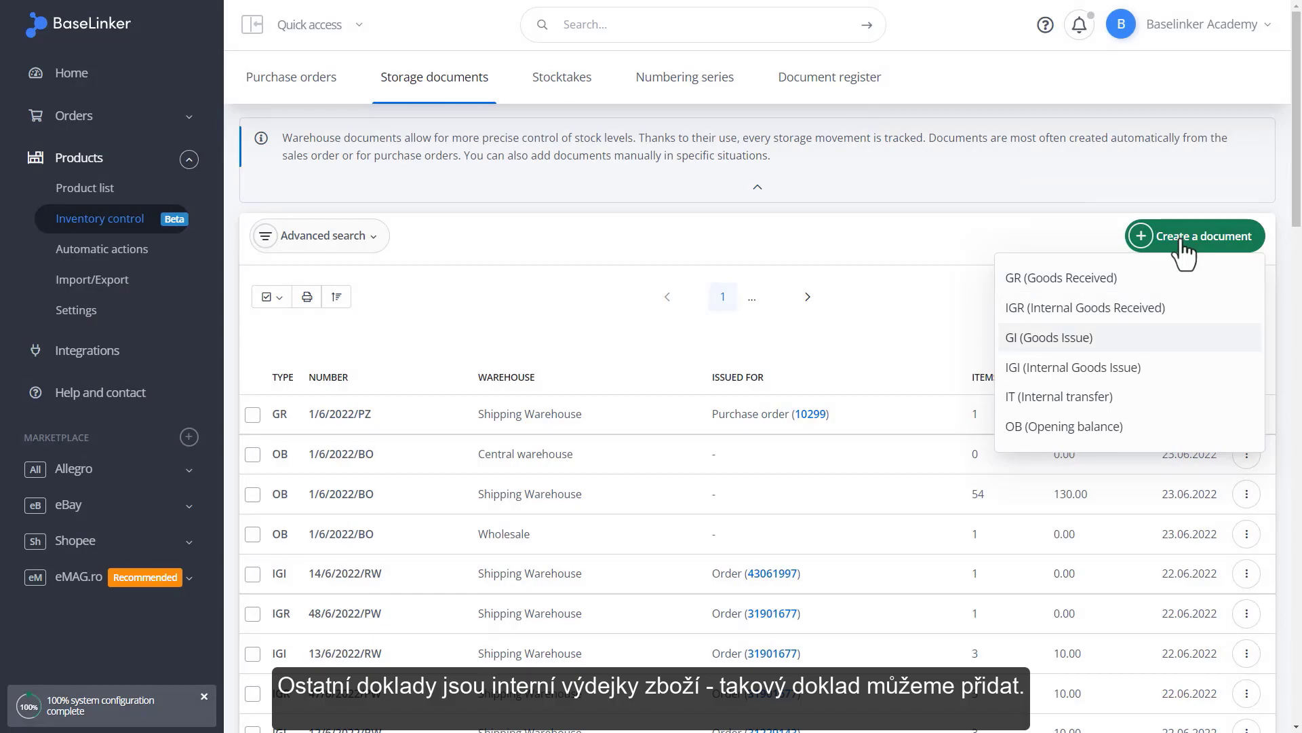
click(1041, 369)
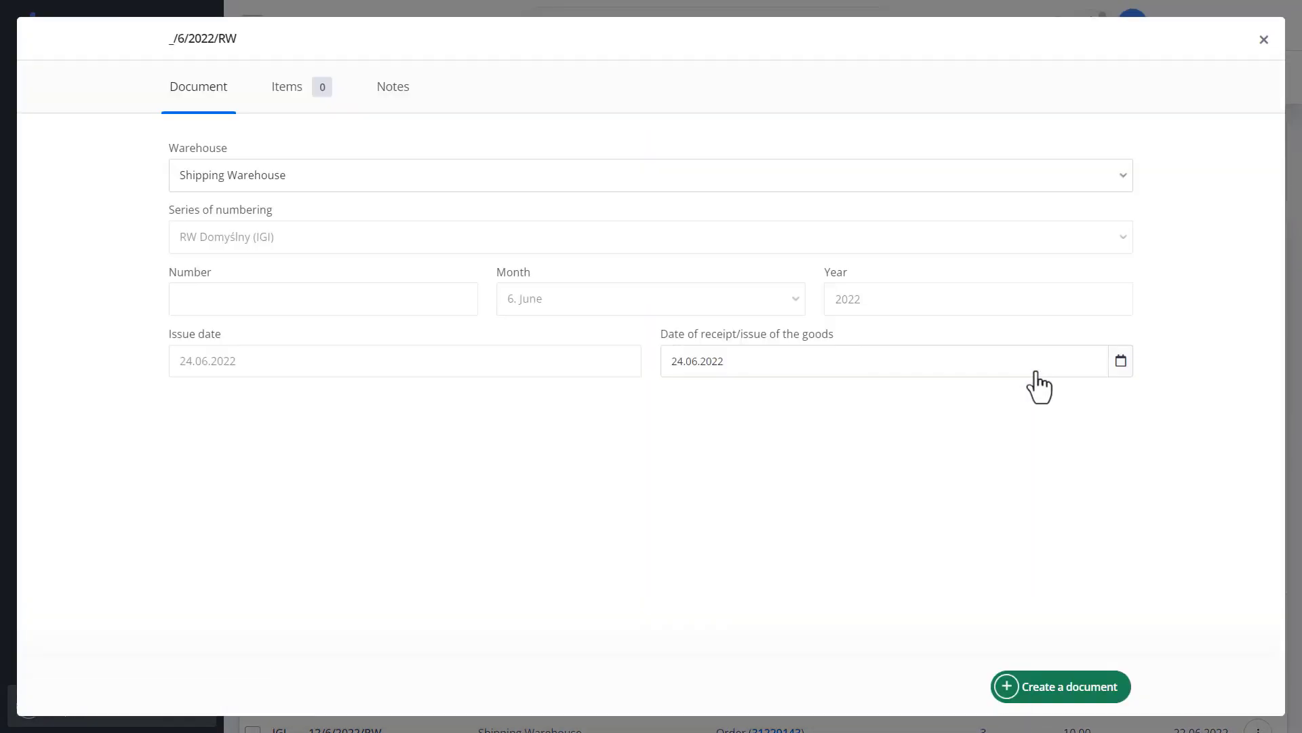
click(277, 94)
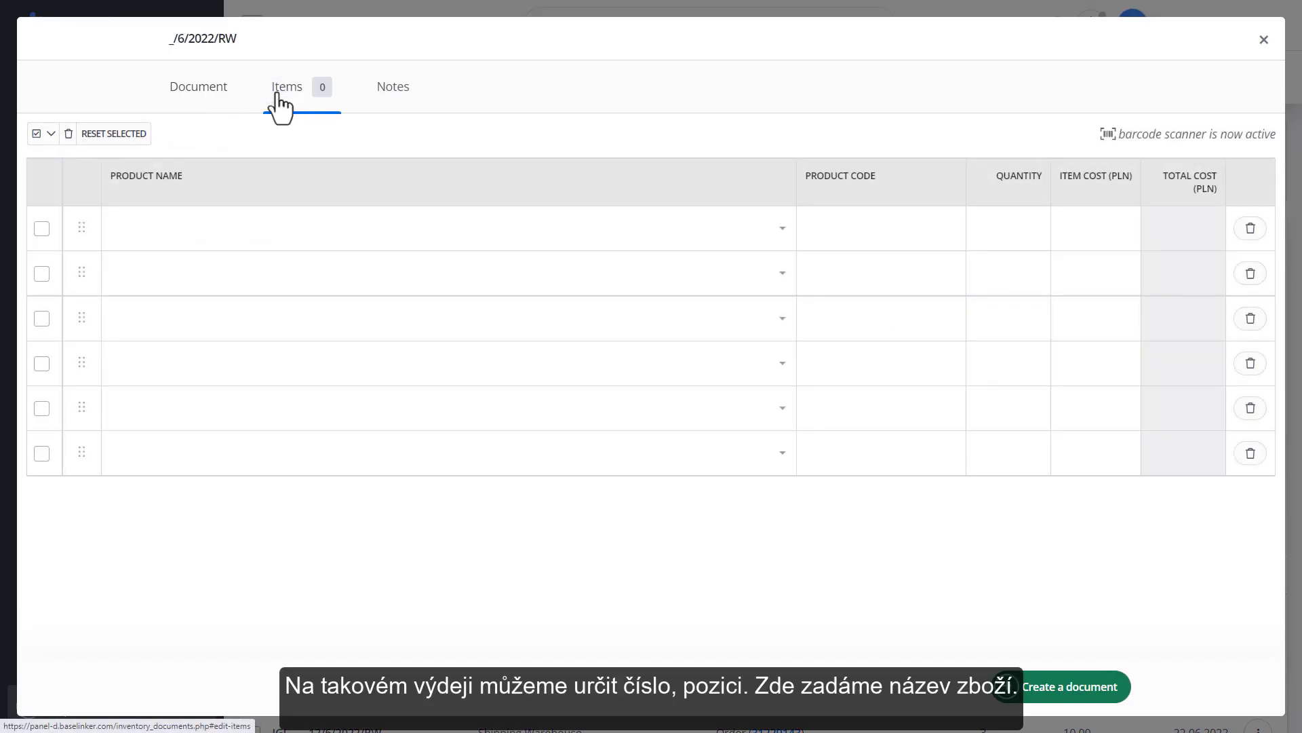
click(245, 244)
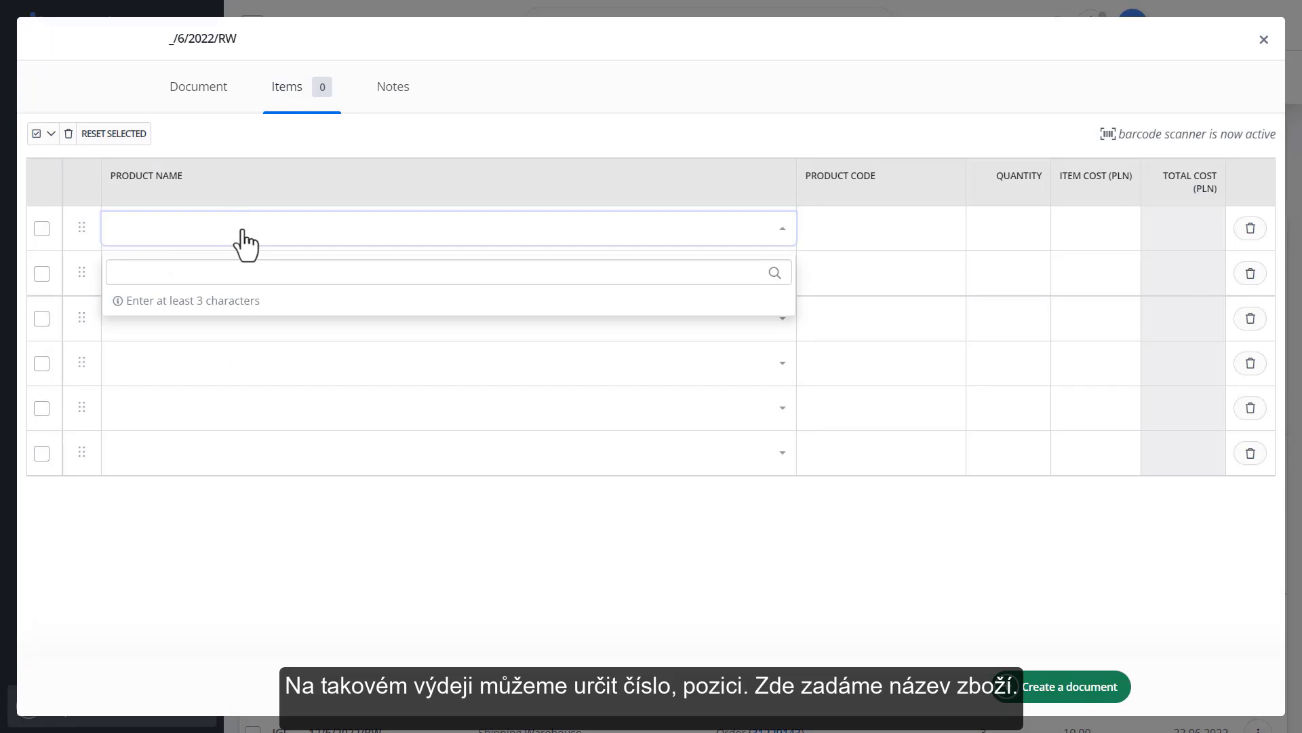
text(baseli)
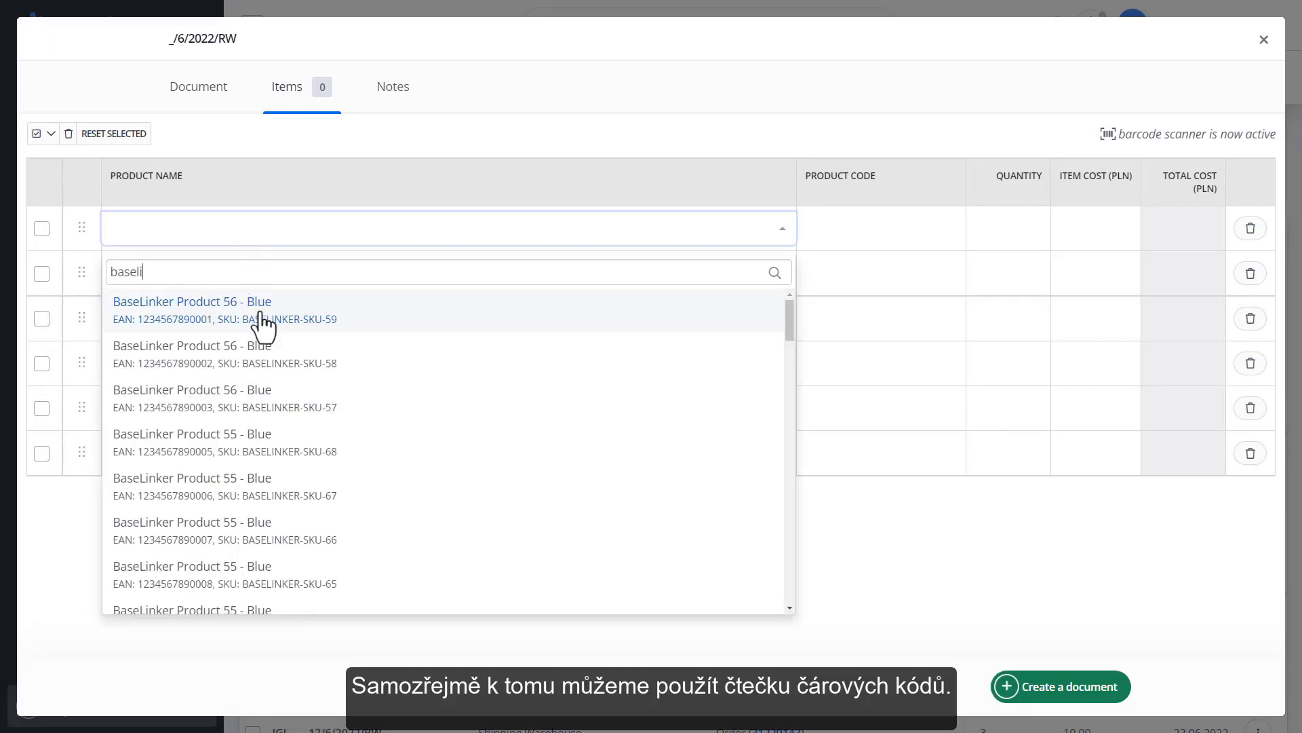
click(260, 317)
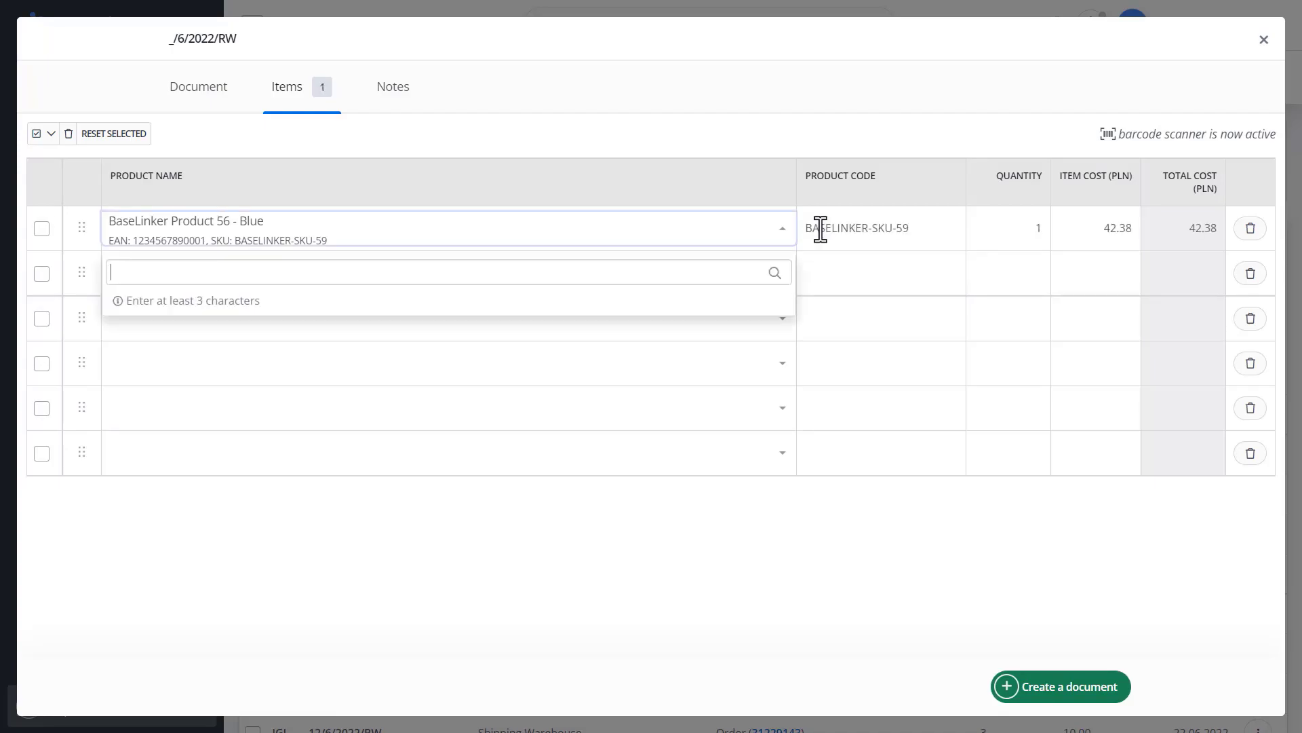
- Set the Blue item's quantity to 100, then create the internal goods issue, save it and close it
click(1026, 226)
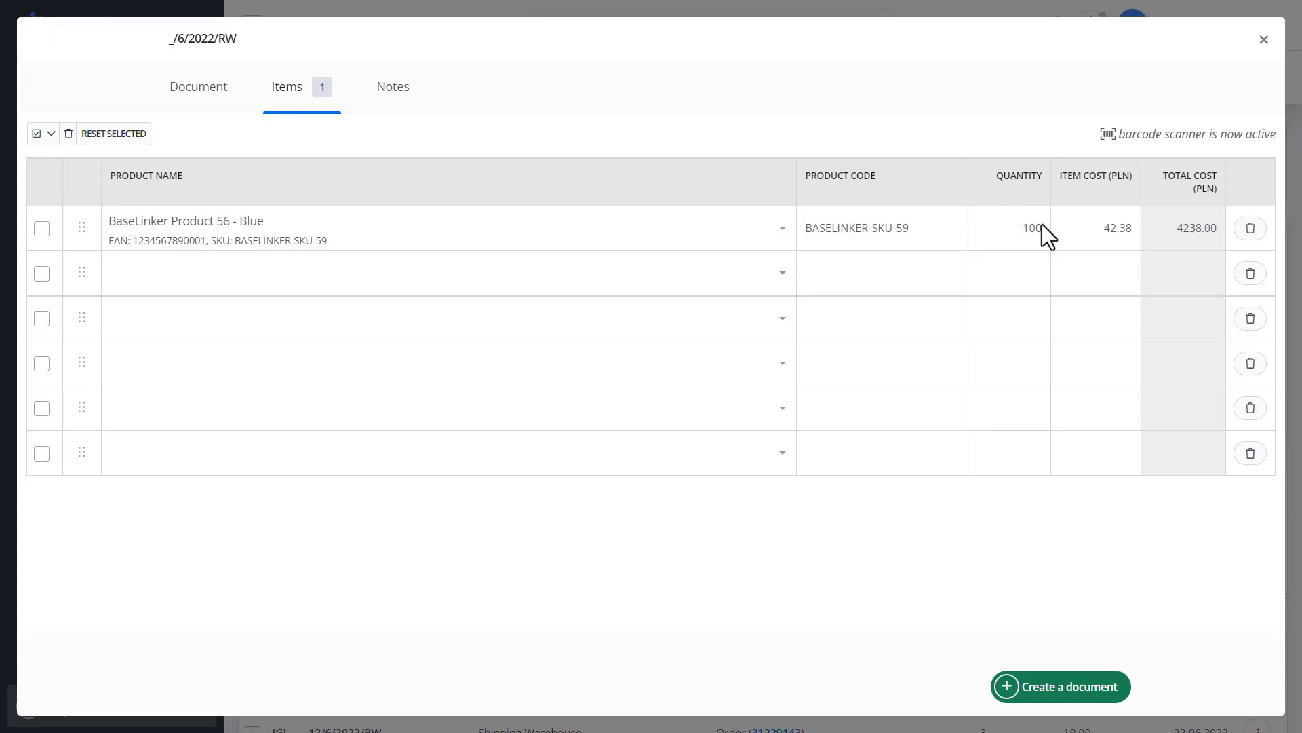
click(1050, 691)
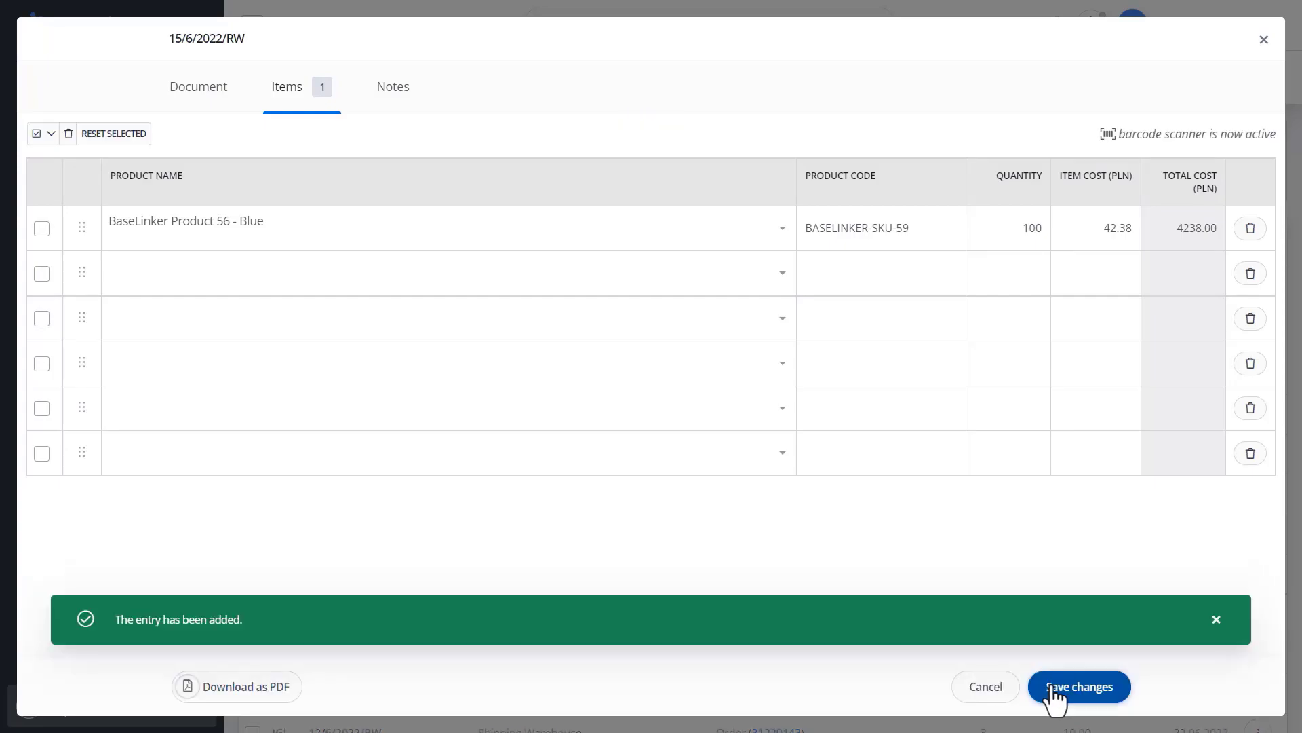
click(1053, 688)
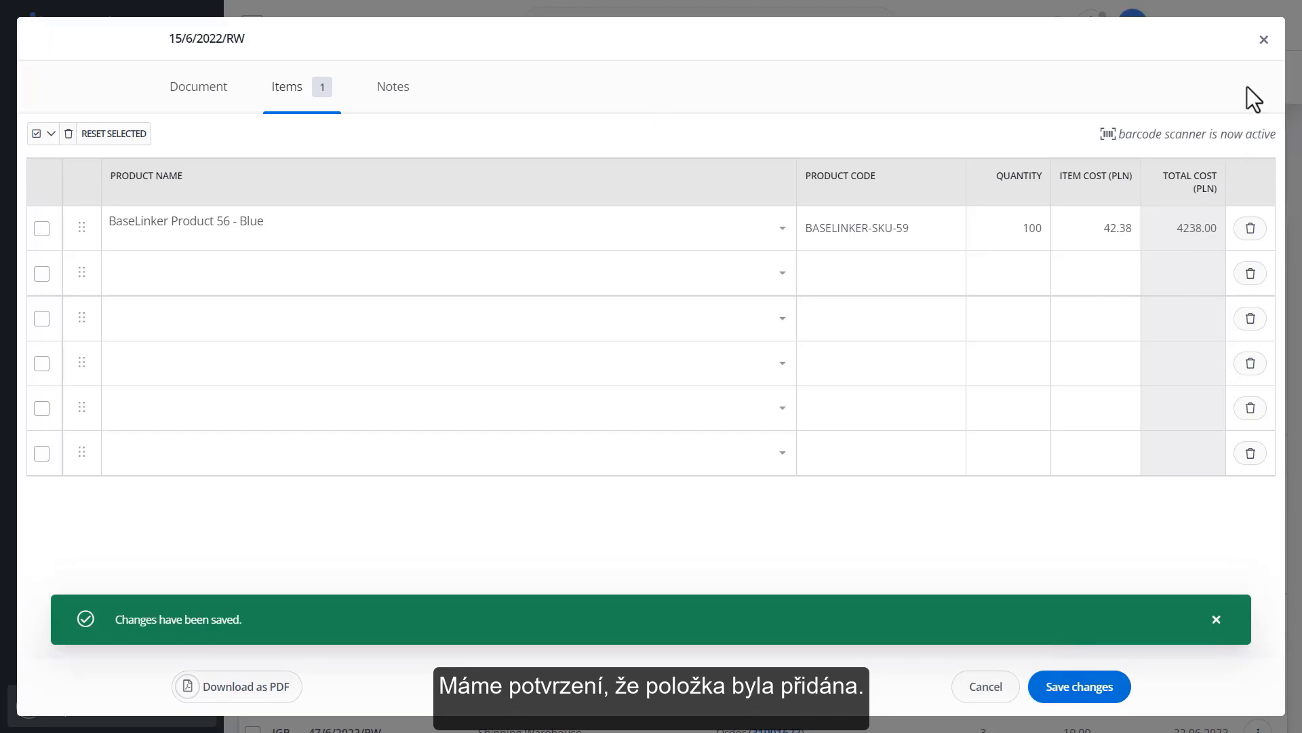
click(1264, 39)
mouse_move(1263, 36)
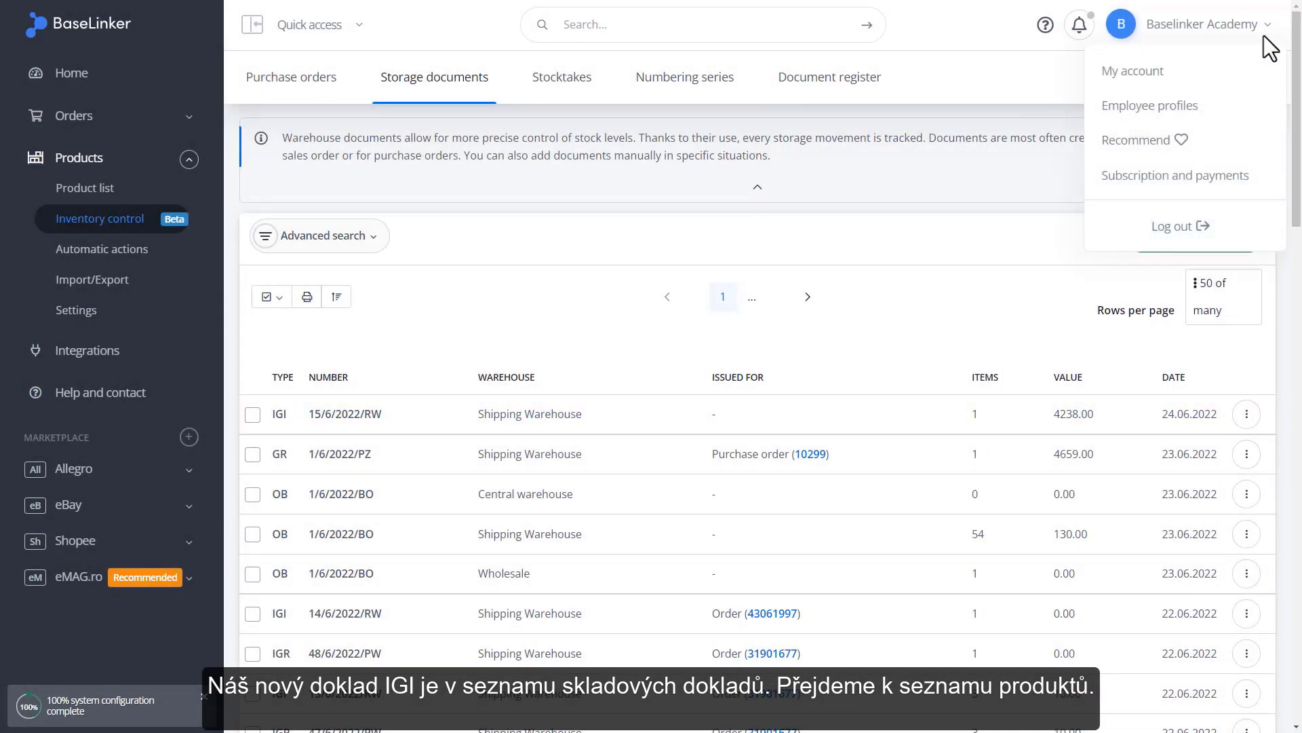
- Examine the newest stock change in the modification history of BaseLinker Product 56's Blue variant with SKU BASELINKER-SKU-59
click(130, 194)
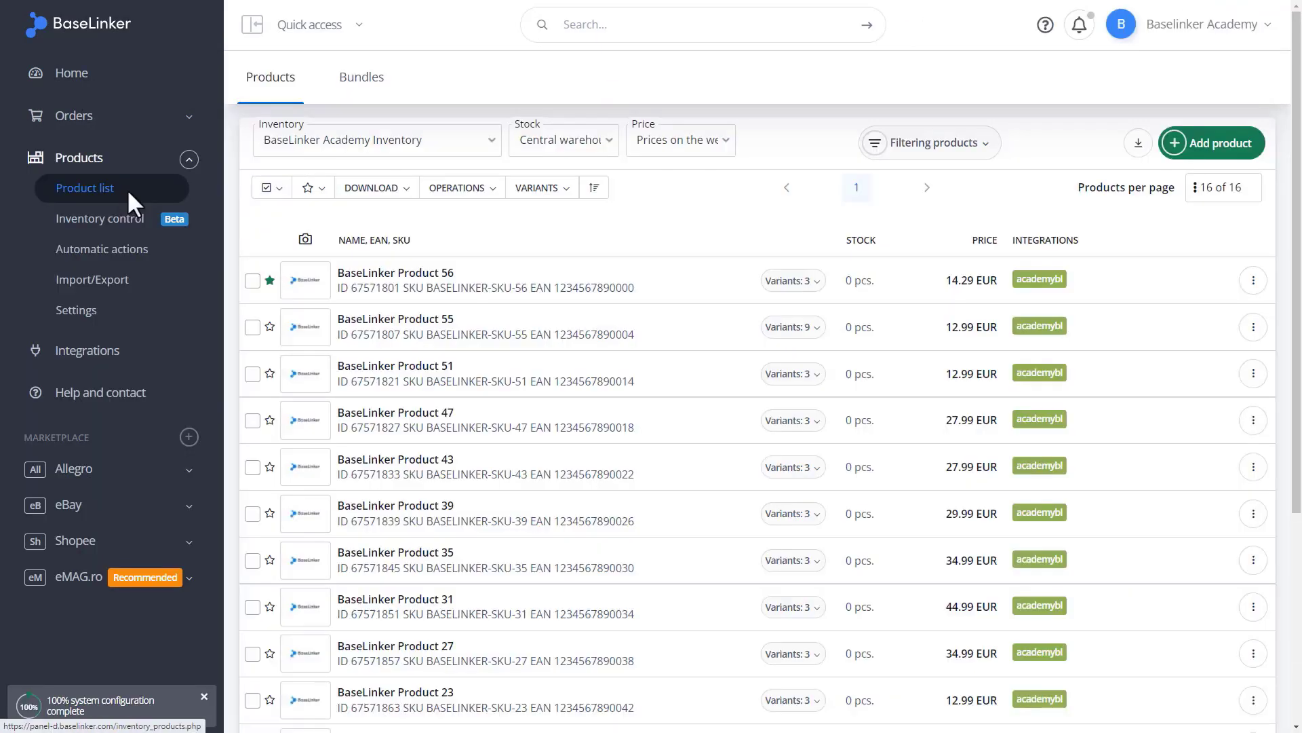
click(817, 286)
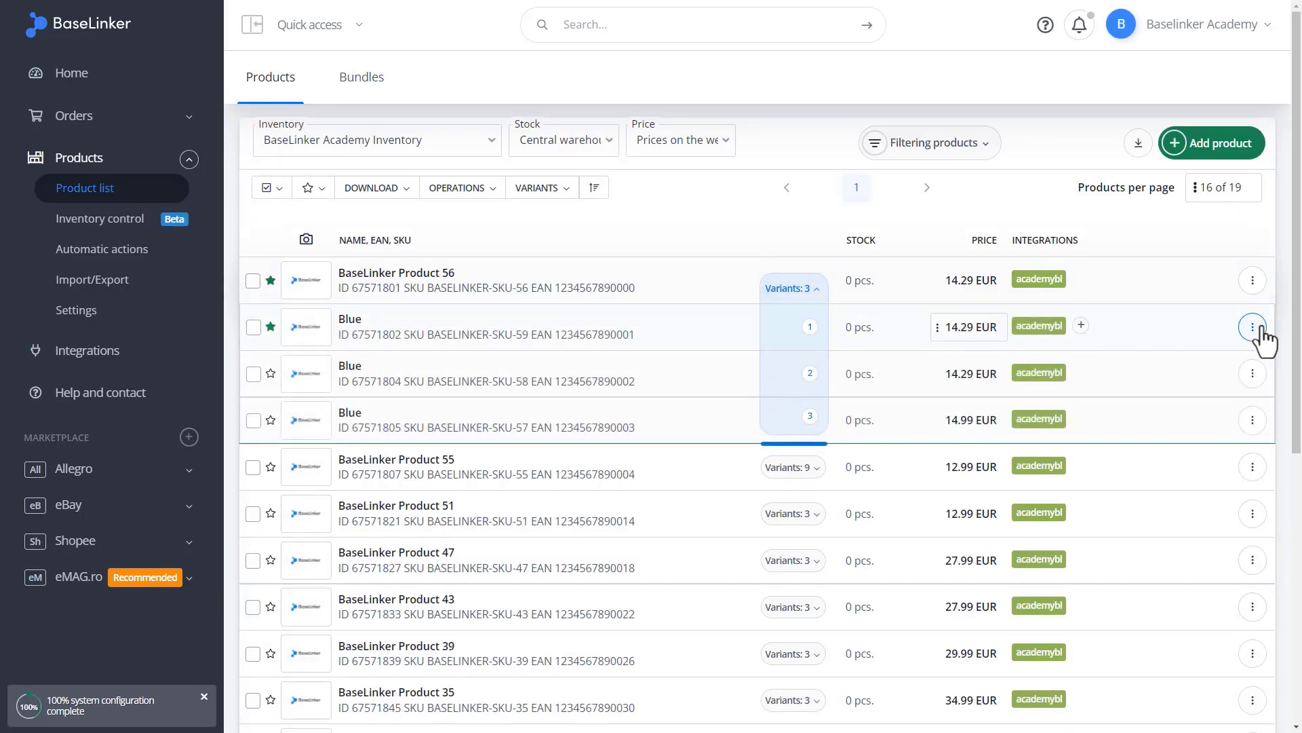
click(1253, 327)
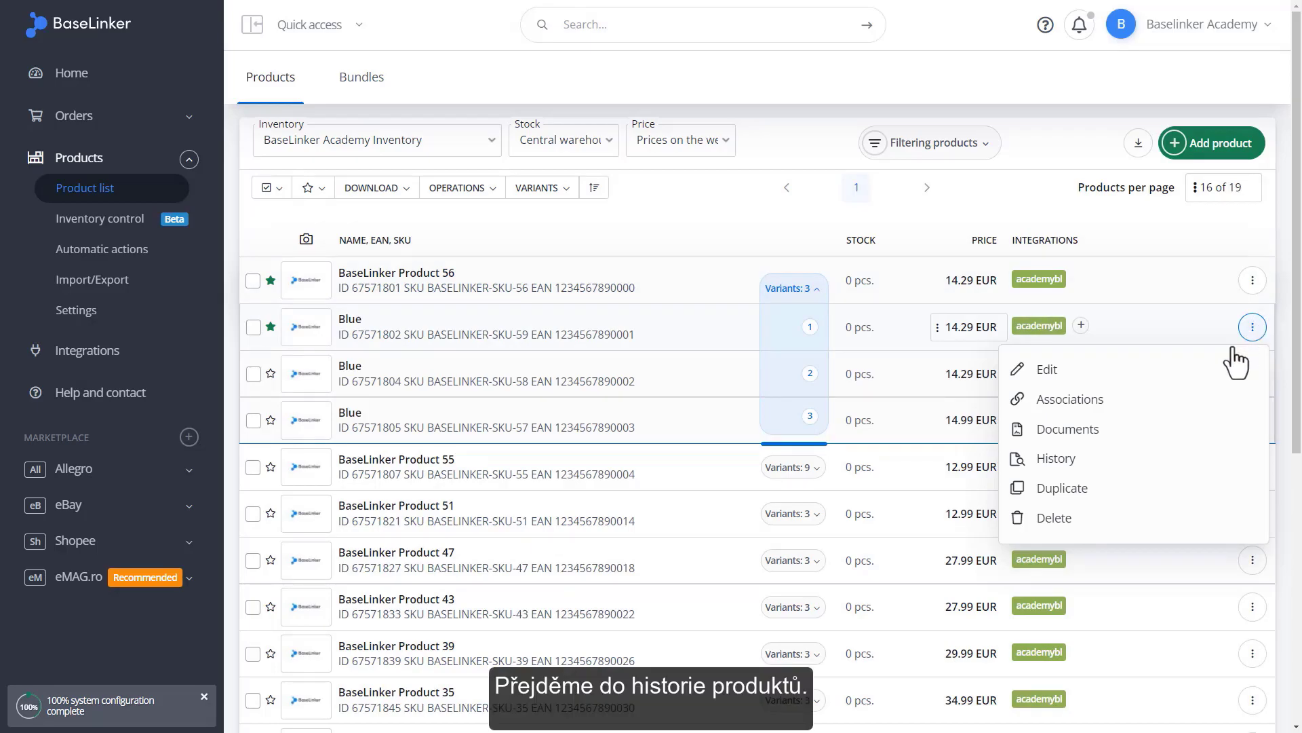
click(1073, 458)
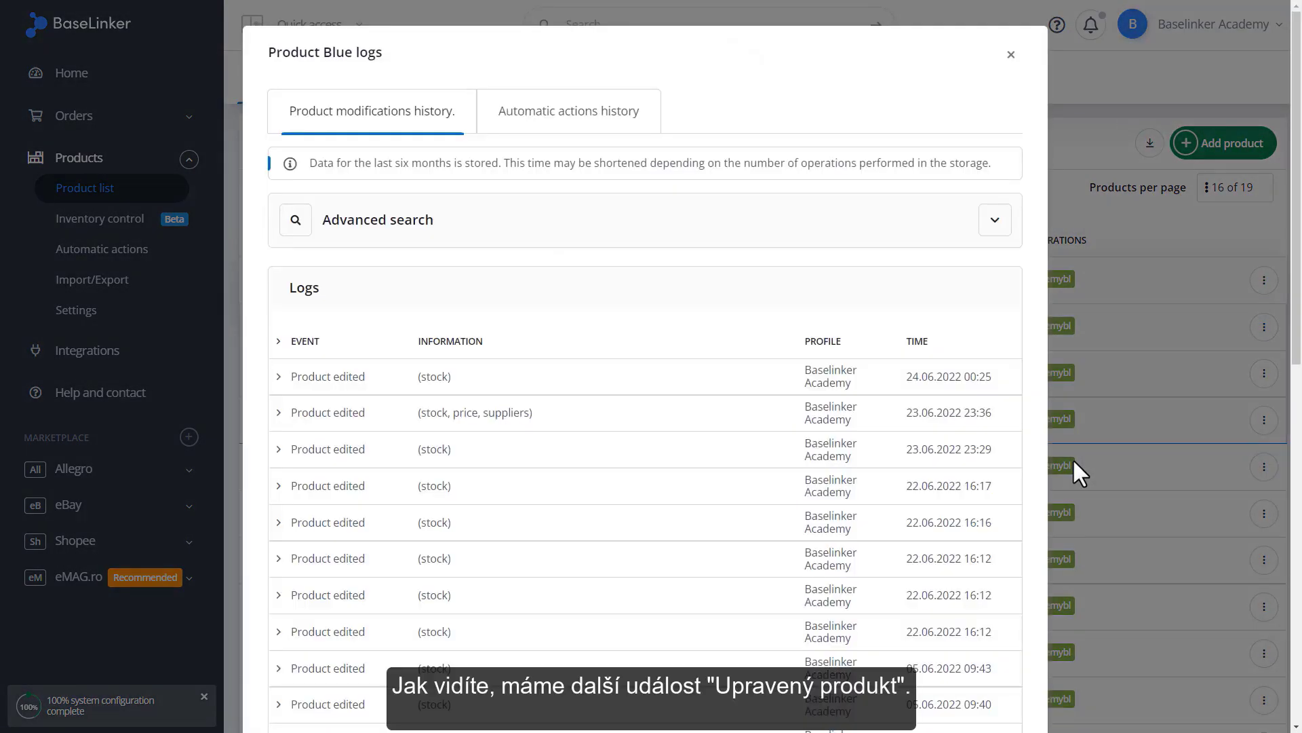
click(278, 378)
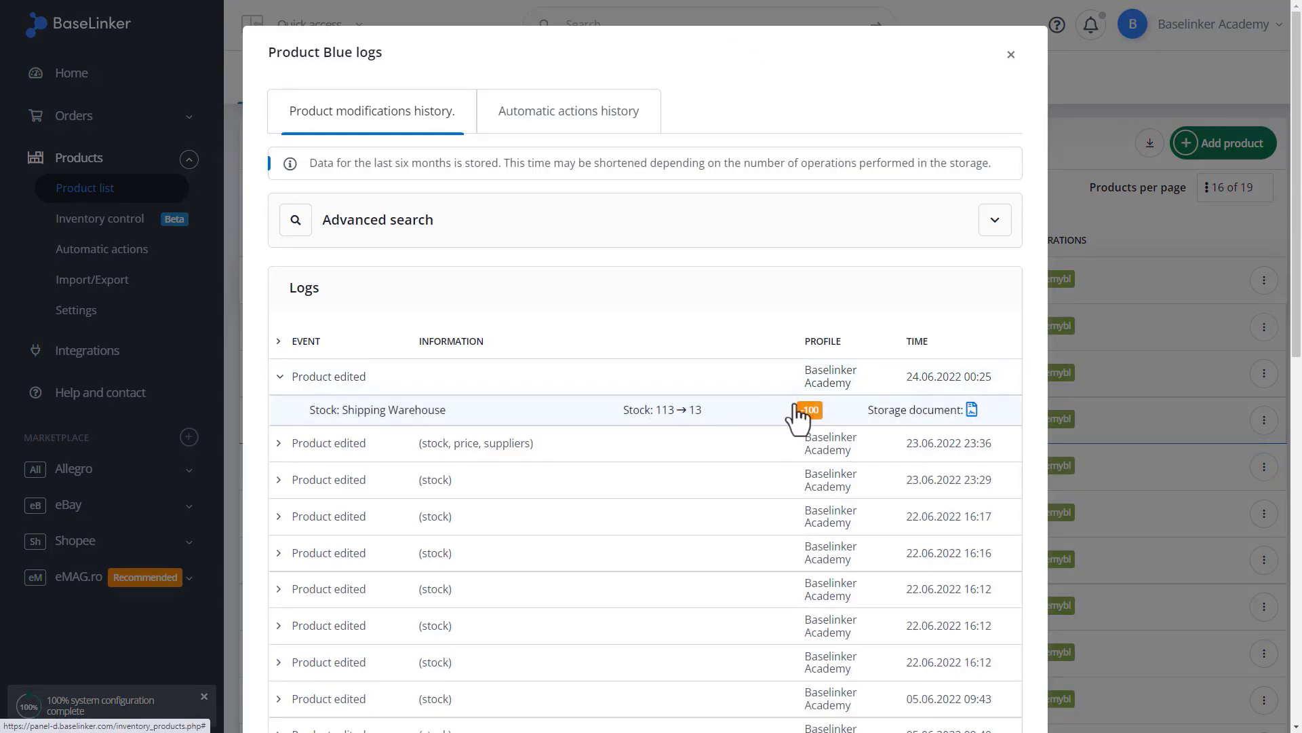
- Open the storage document linked to the newest stock change, check its number and close it without changes
click(971, 412)
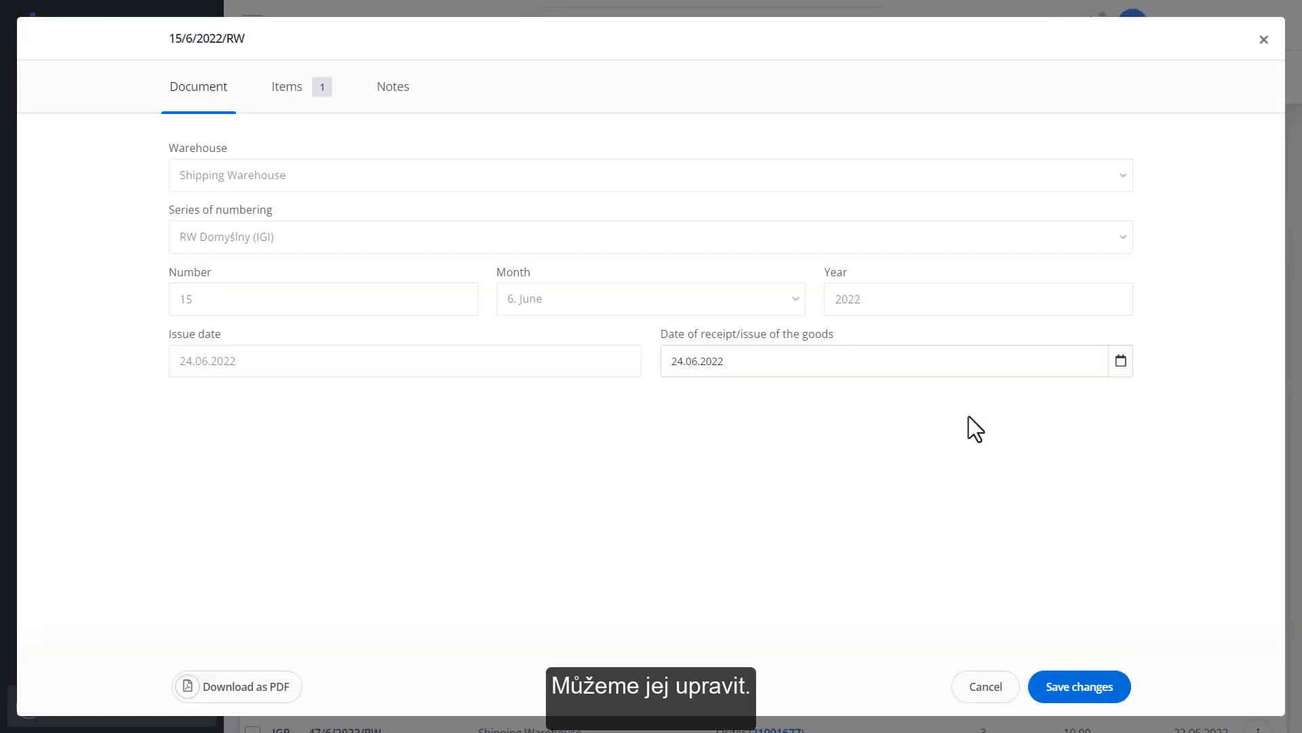
drag(166, 39, 270, 38)
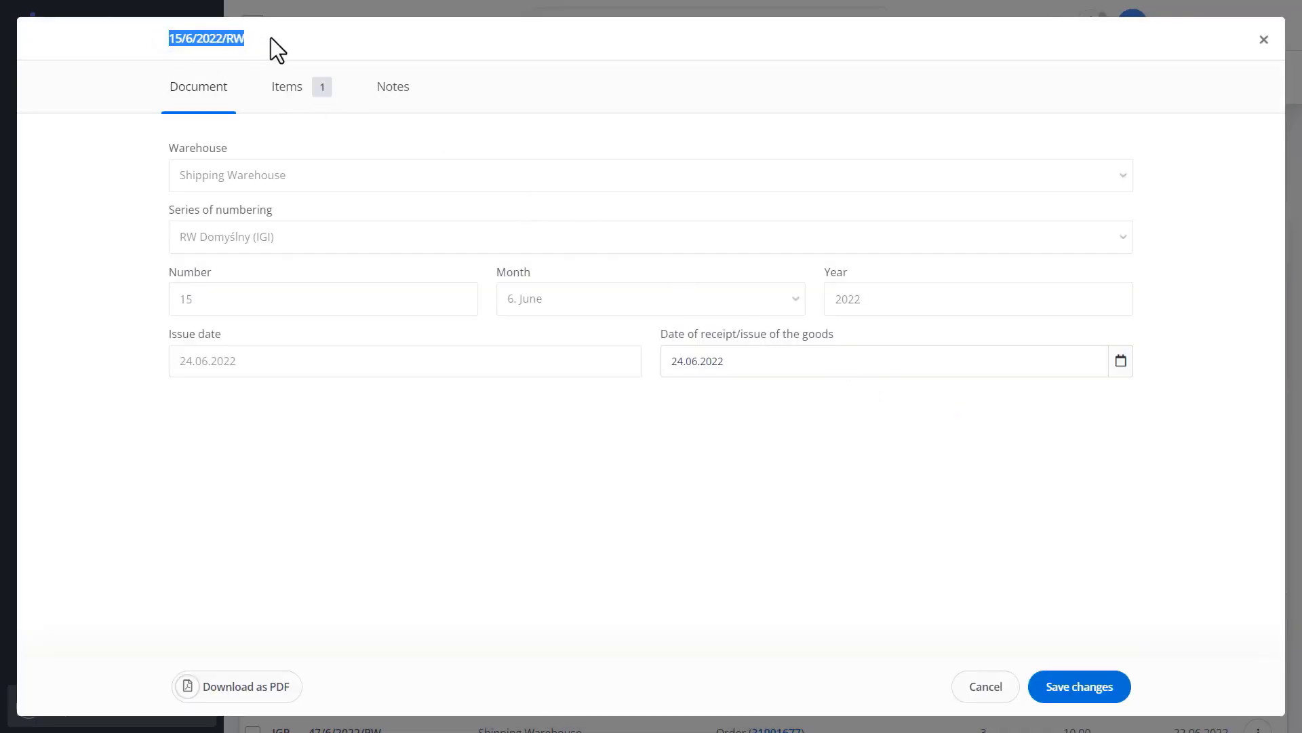
click(271, 38)
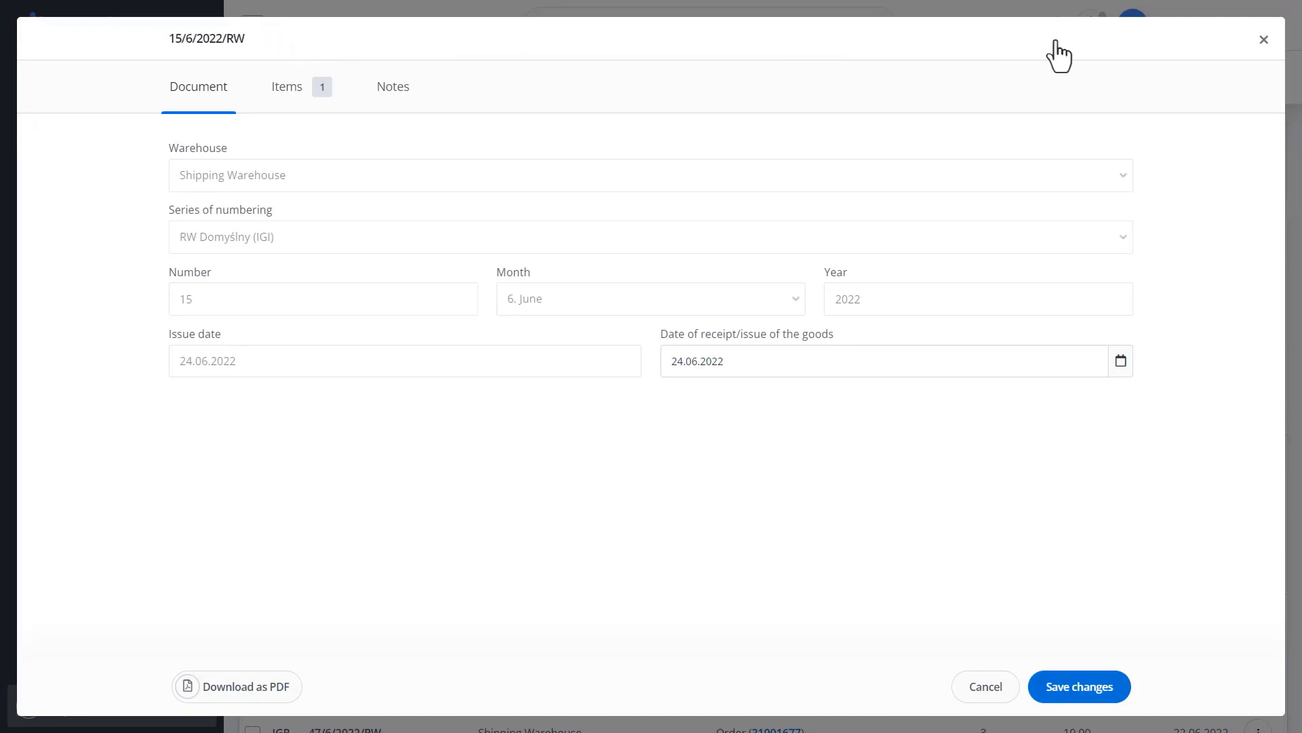
click(1264, 40)
mouse_move(1264, 39)
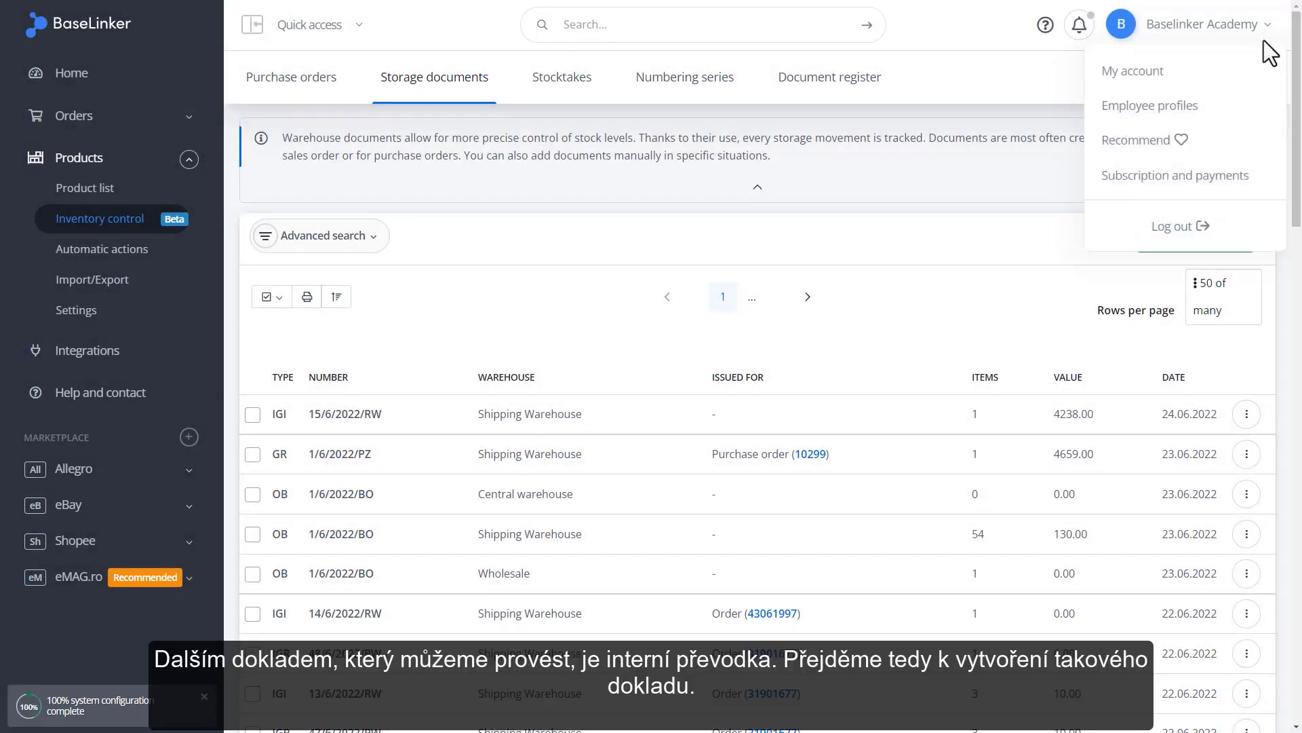
click(1069, 79)
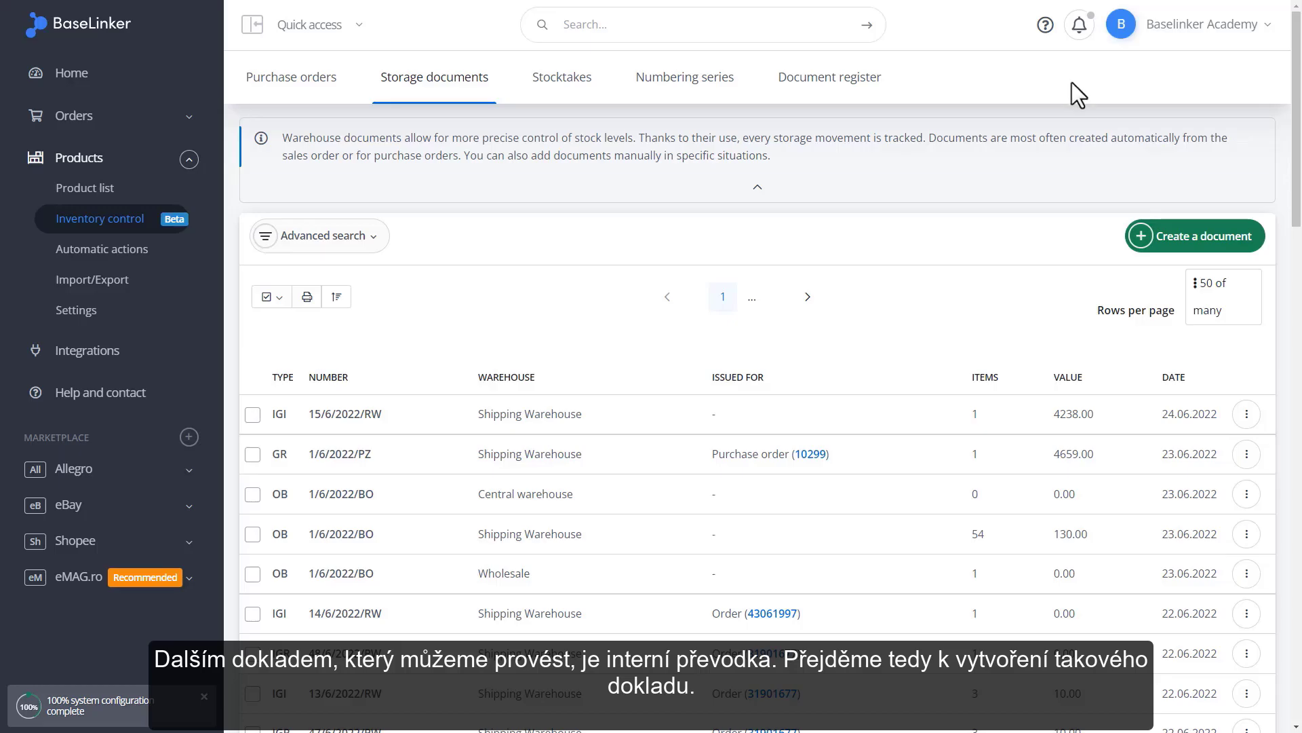
- Start an IT (Internal transfer) document from Shipping Warehouse with Central warehouse as the target warehouse
click(1187, 239)
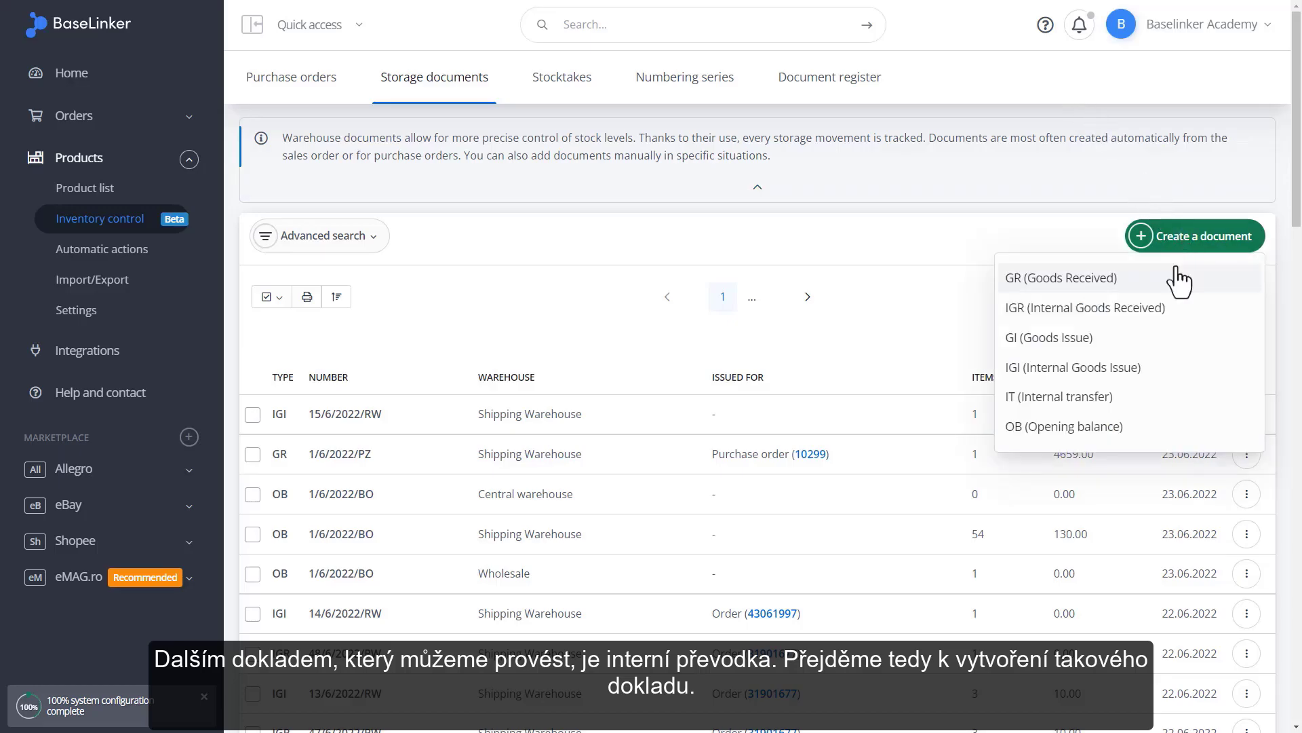
click(1137, 400)
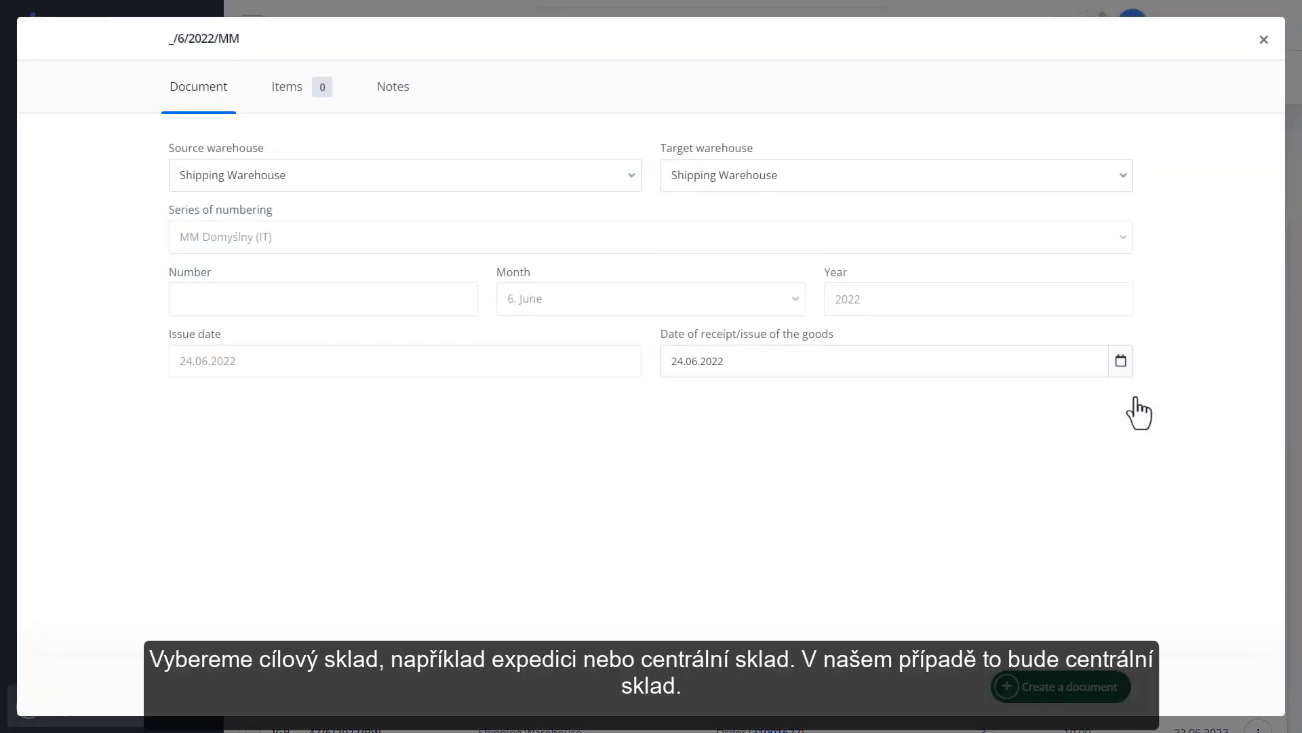
click(1036, 179)
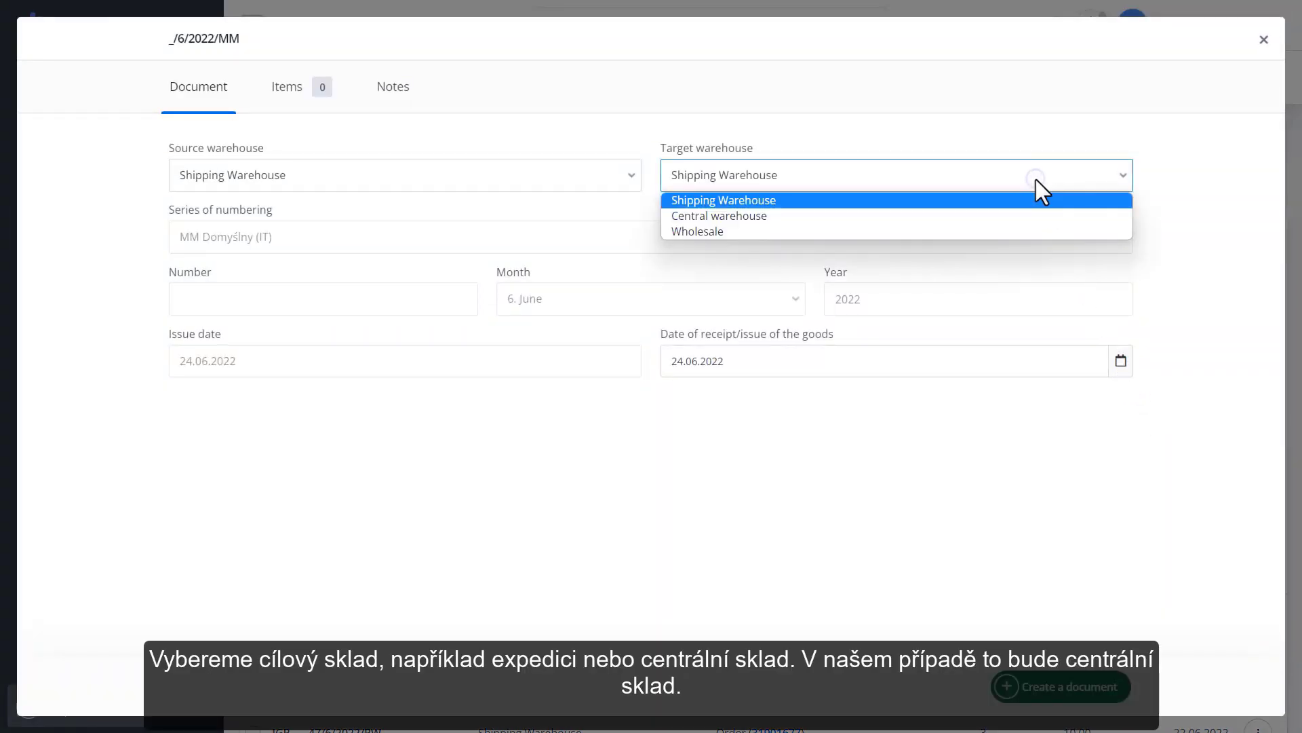
click(1031, 215)
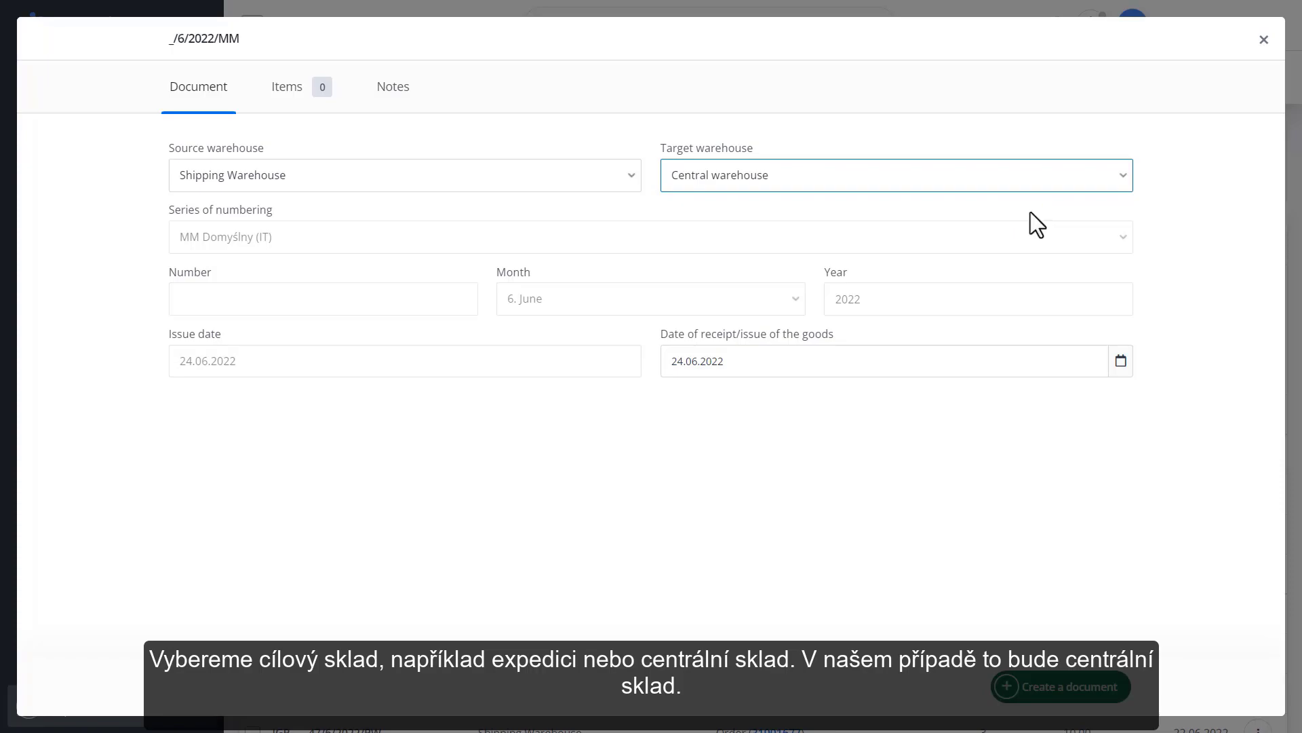
- Add BaseLinker Product 56 - Blue with SKU BASELINKER-SKU-59 to the transfer with a quantity of 10
click(290, 90)
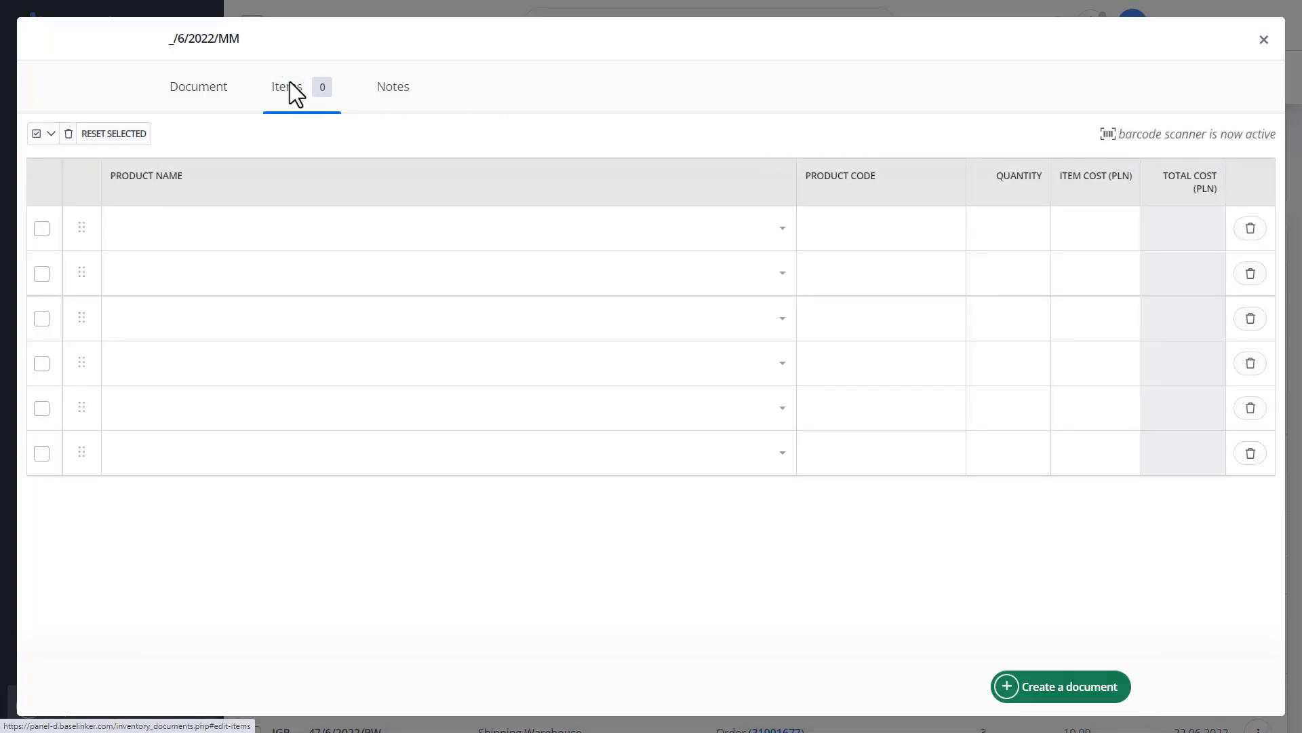
click(271, 231)
text(baselin)
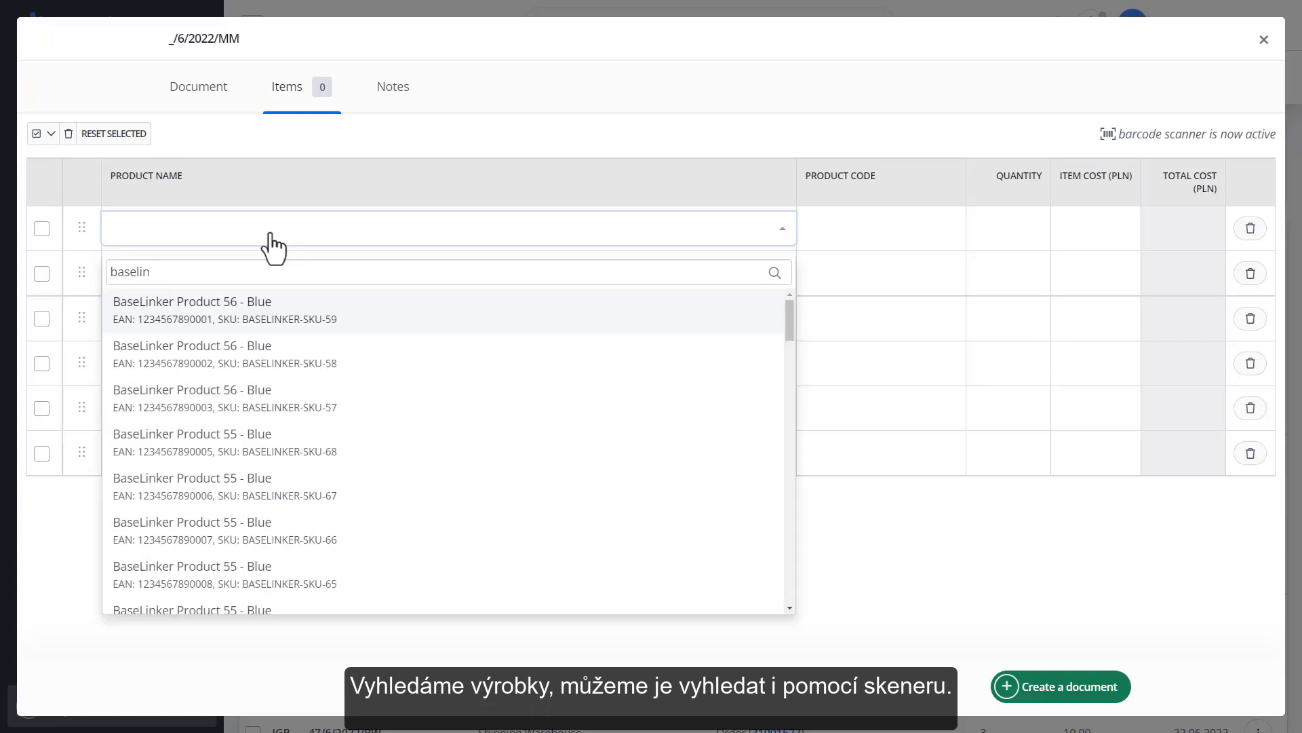
click(273, 320)
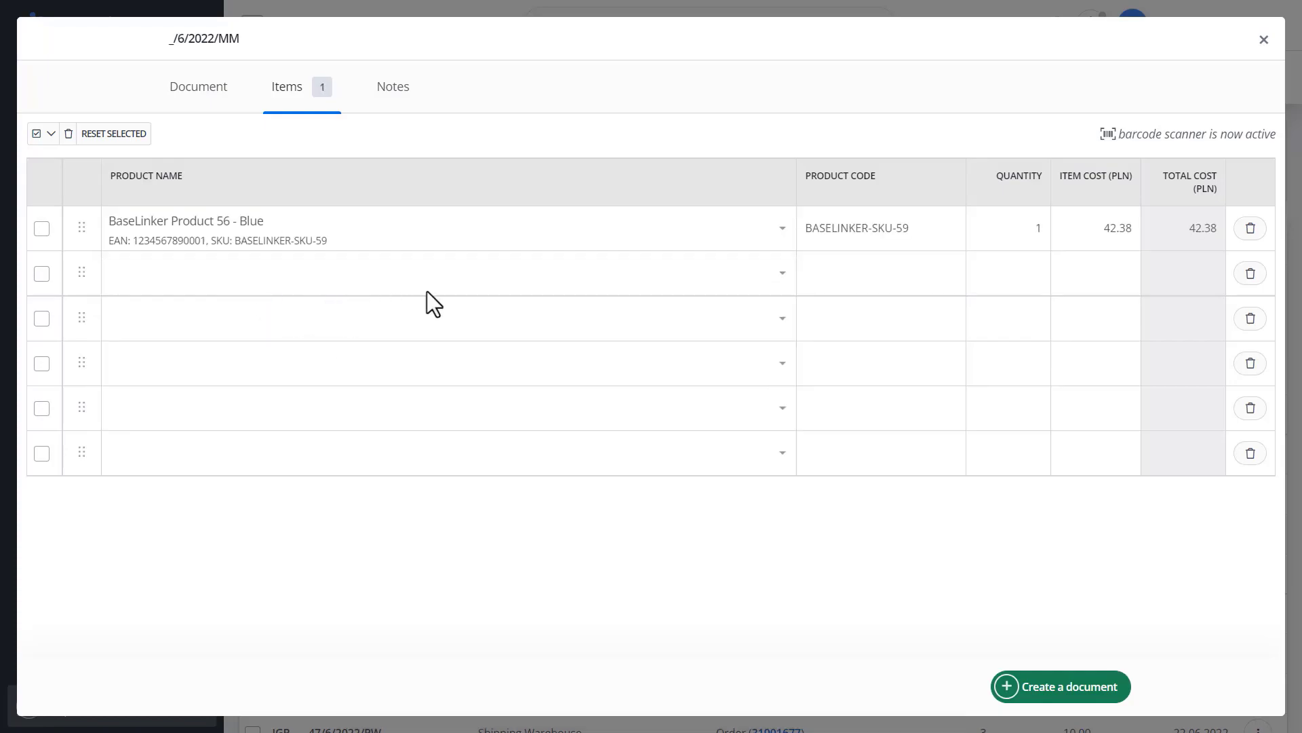
double_click(1042, 232)
key(BackSpace)
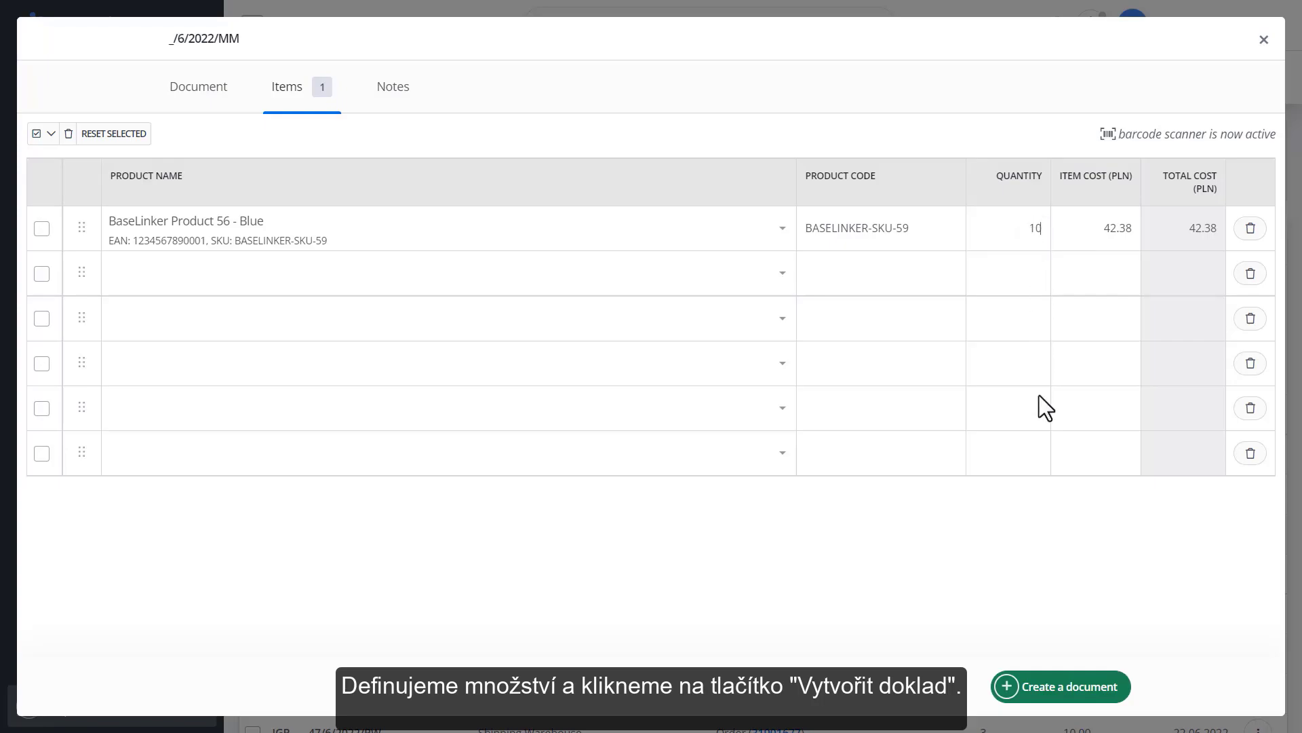
- Create the internal transfer document, save its changes and close it
click(1054, 687)
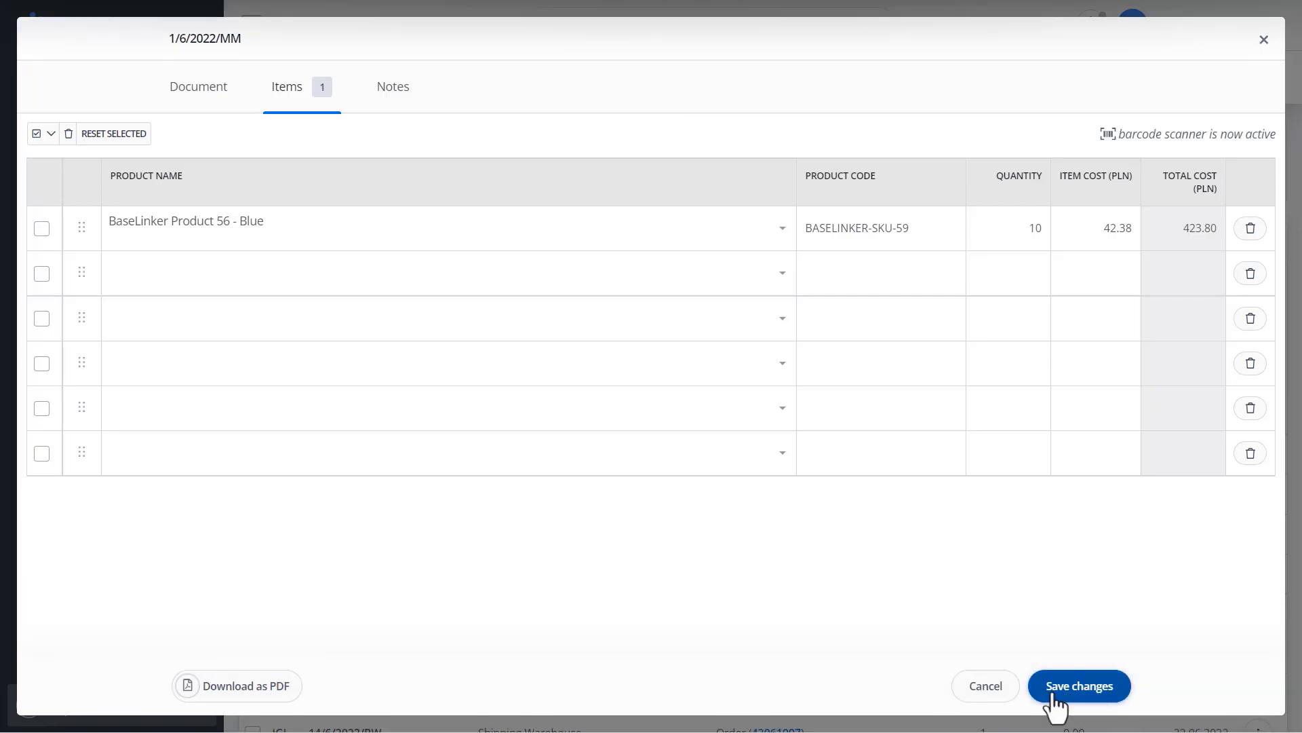
click(1052, 687)
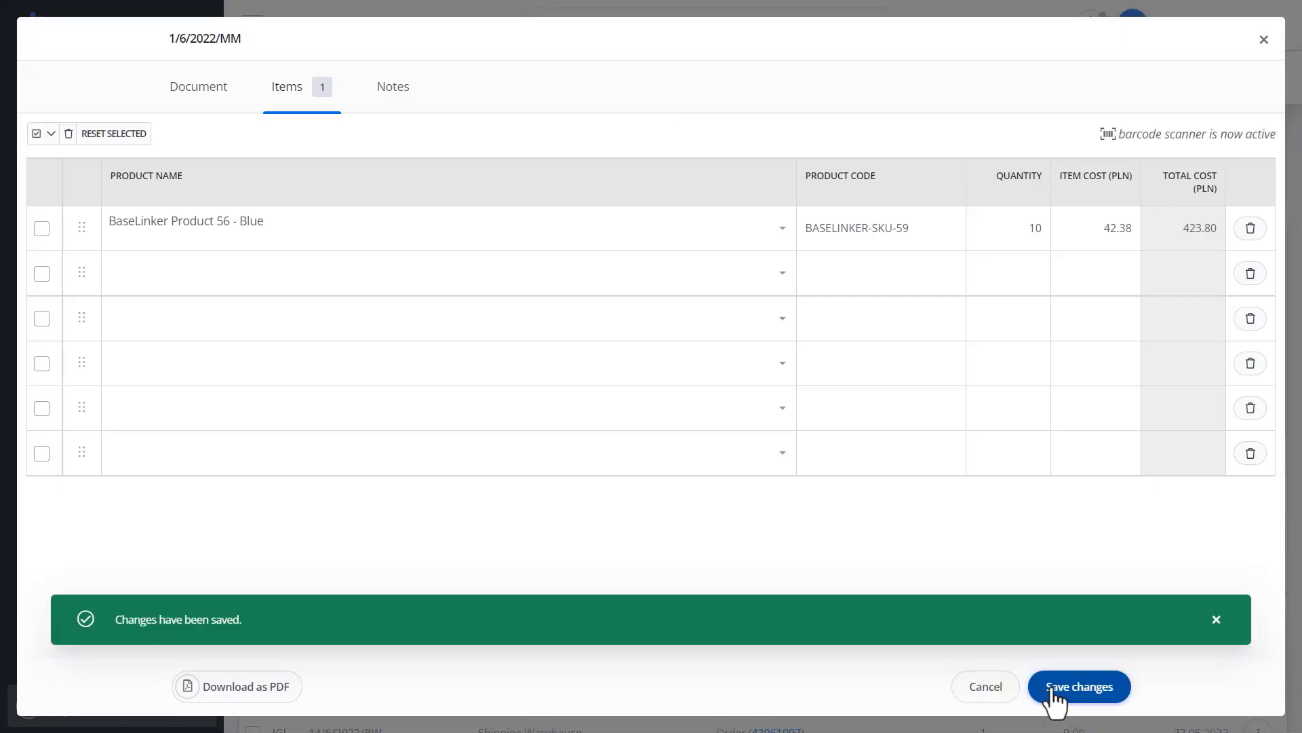
click(1263, 43)
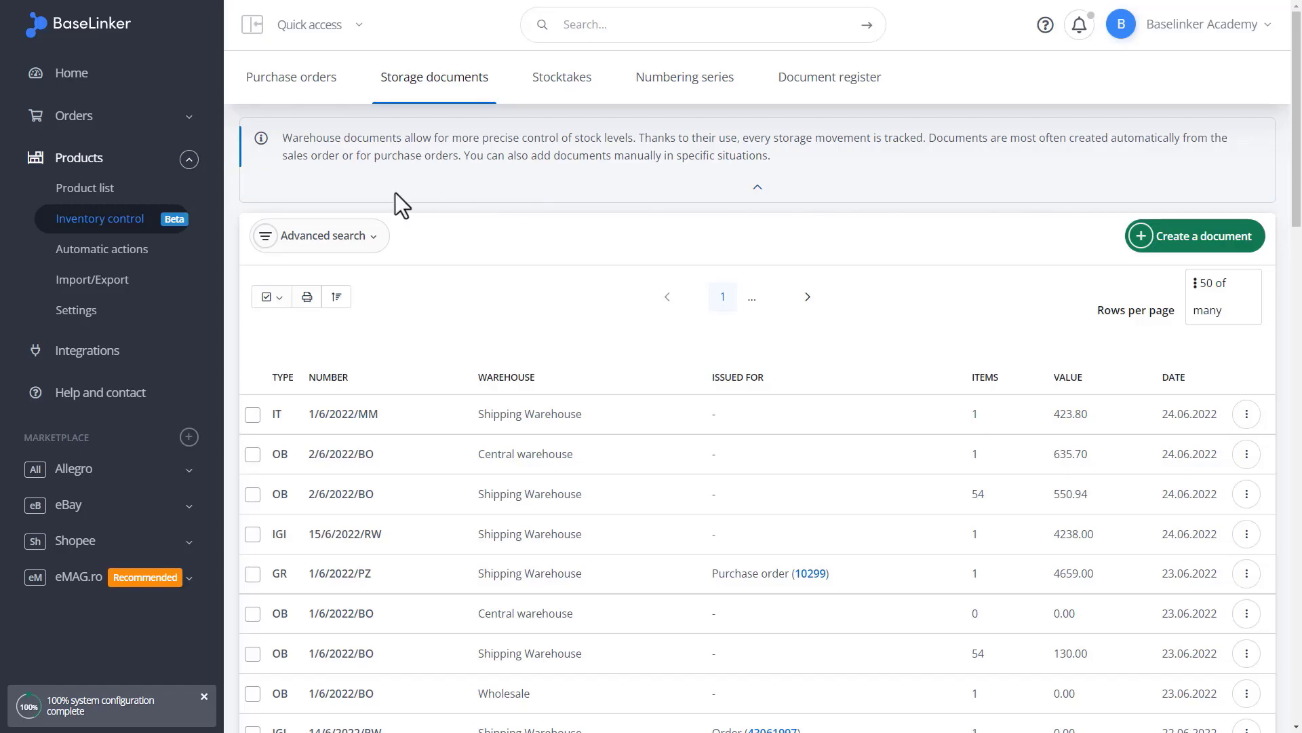
- Show the product list with Central warehouse stock and check the quantity of BaseLinker Product 56's Blue variant, SKU BASELINKER-SKU-59
click(152, 199)
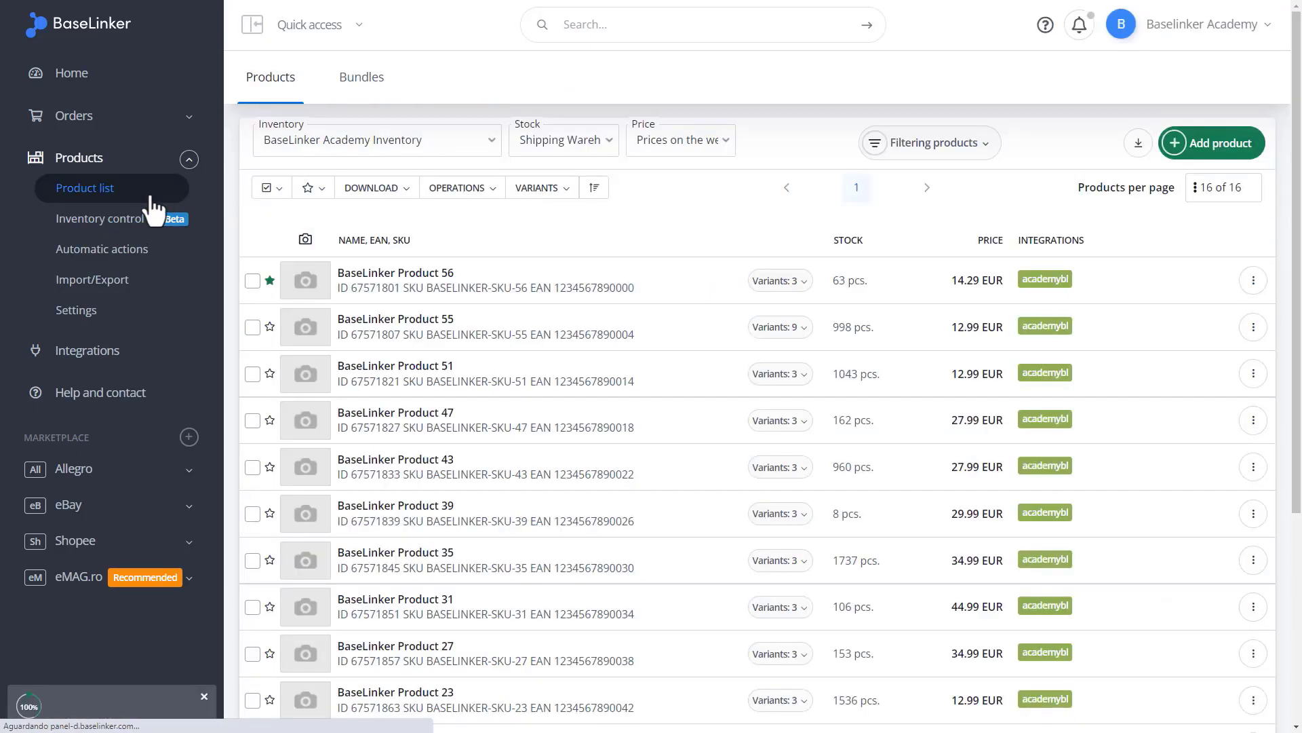
click(586, 143)
click(601, 195)
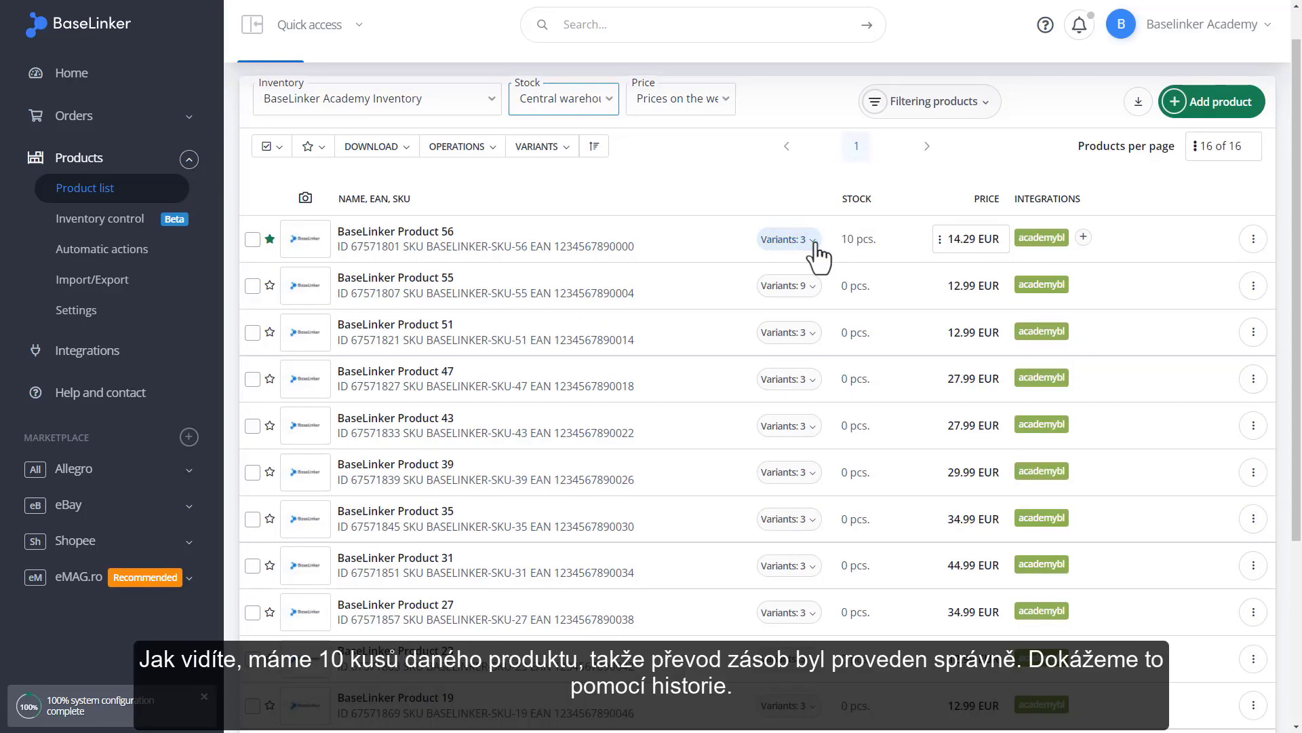
click(818, 242)
drag(881, 291, 844, 293)
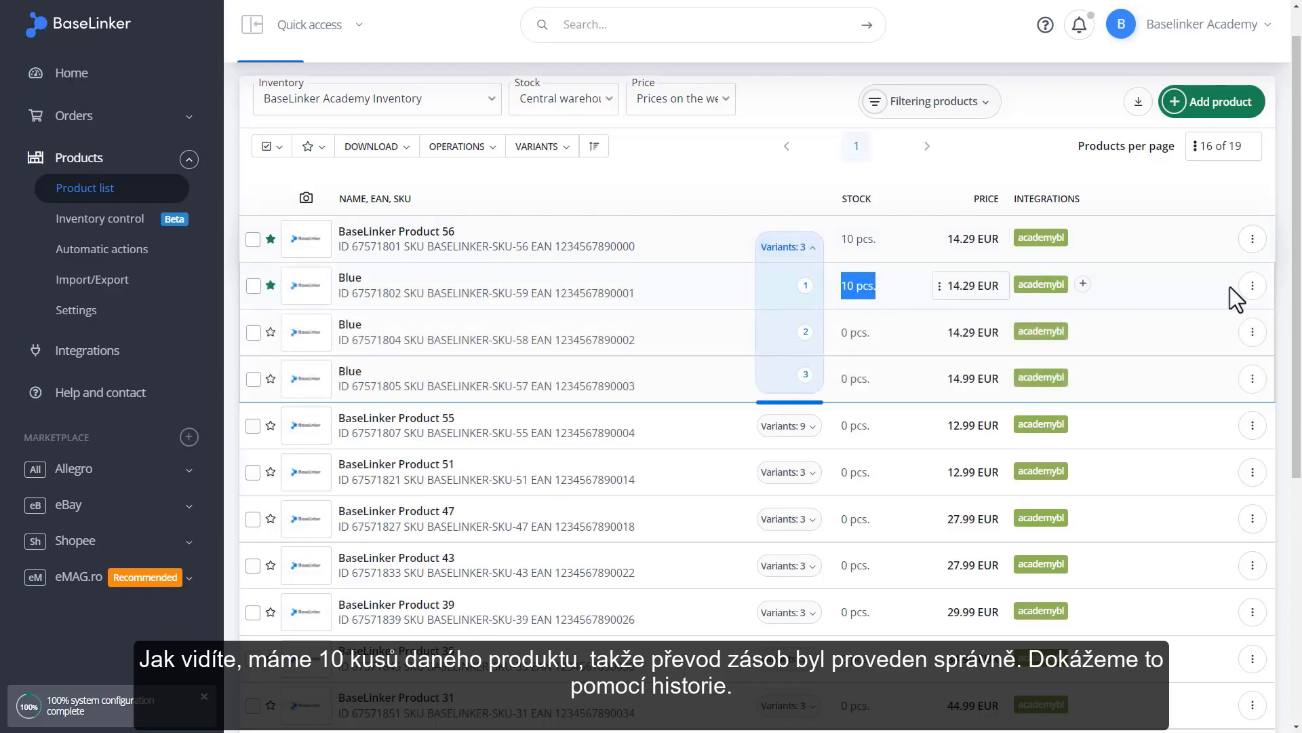
- Open the modification history of the Blue variant with SKU BASELINKER-SKU-59 and expand its newest entry
click(1253, 285)
click(1088, 418)
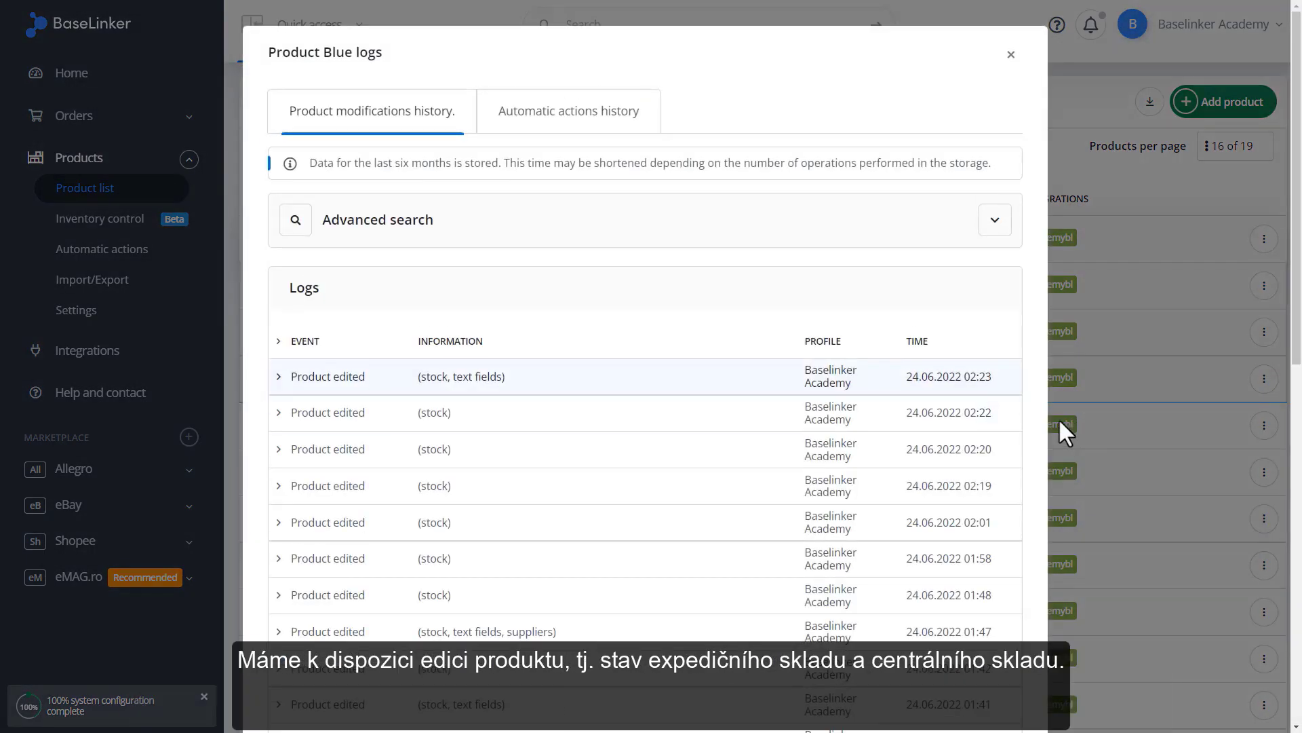
click(278, 376)
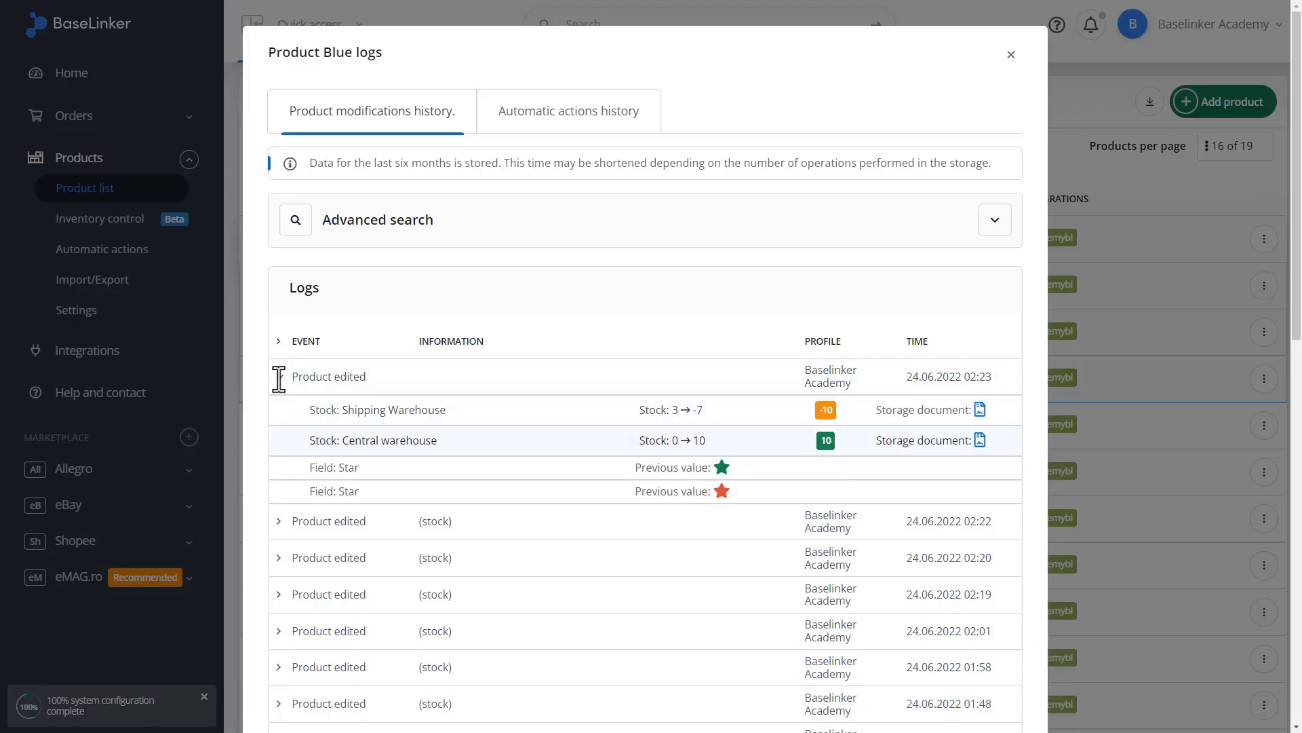
- Open the storage document linked to the Central warehouse stock change, check its source and target warehouses, and close it without changes
click(978, 442)
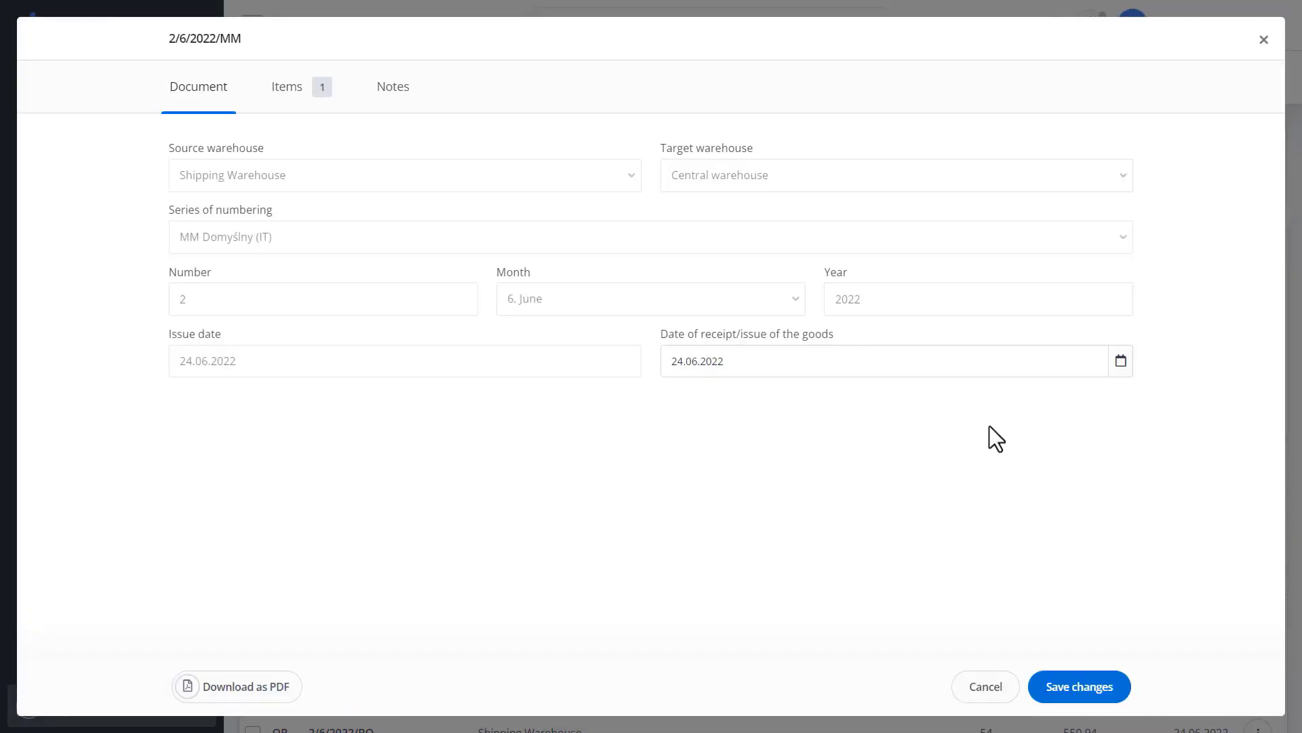
click(1263, 40)
mouse_move(1263, 43)
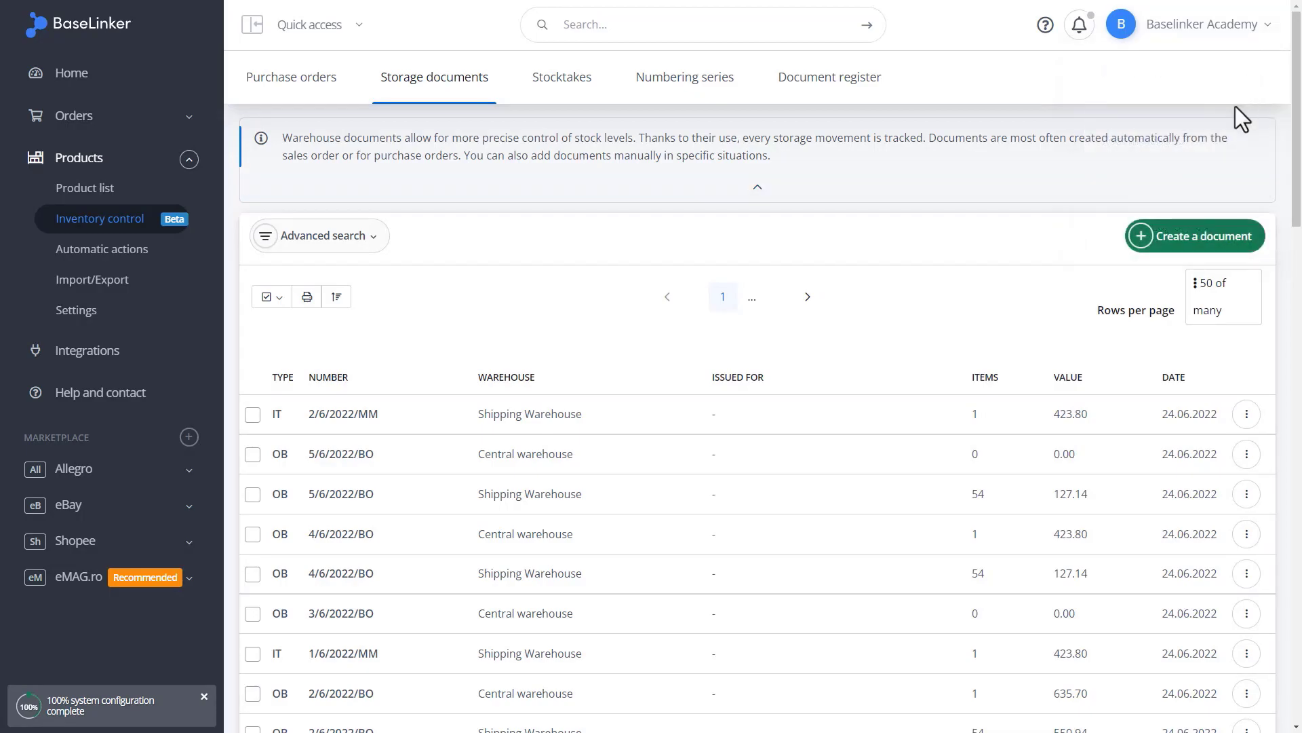
- Review the document types available for a new storage document without creating one
click(1184, 241)
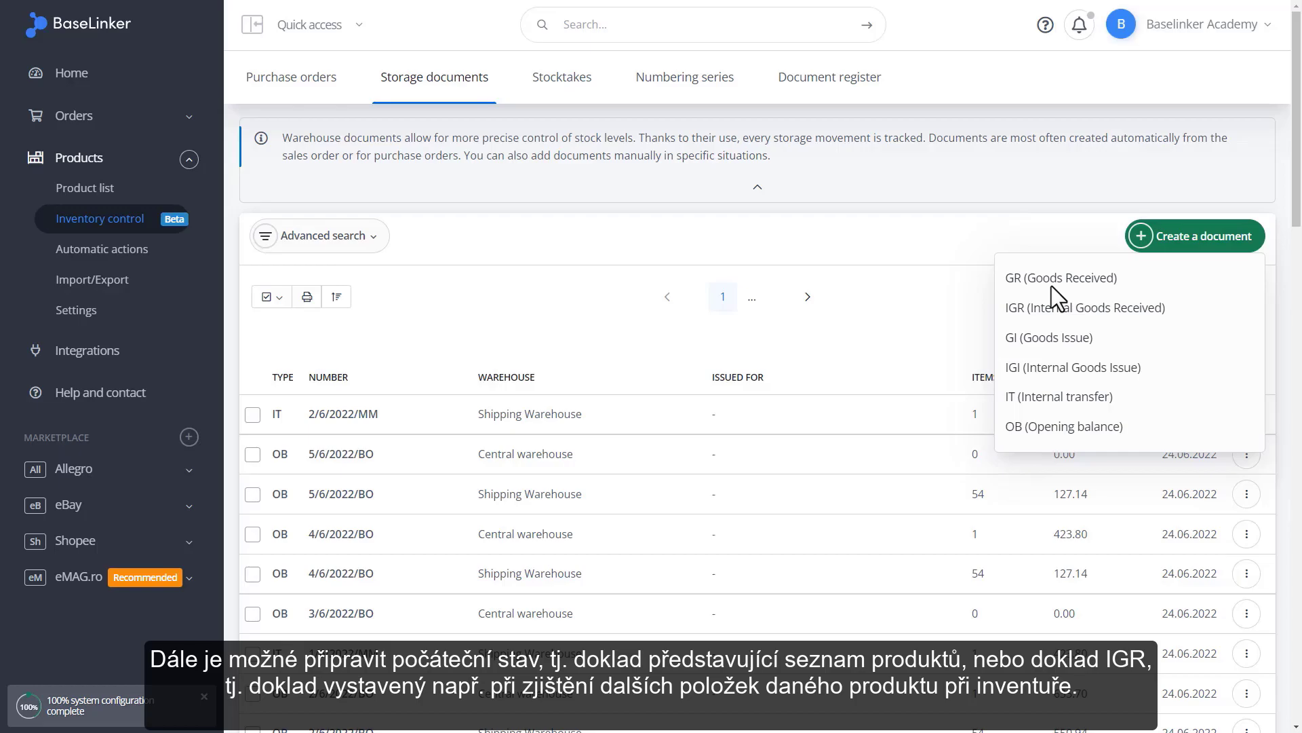
click(1050, 235)
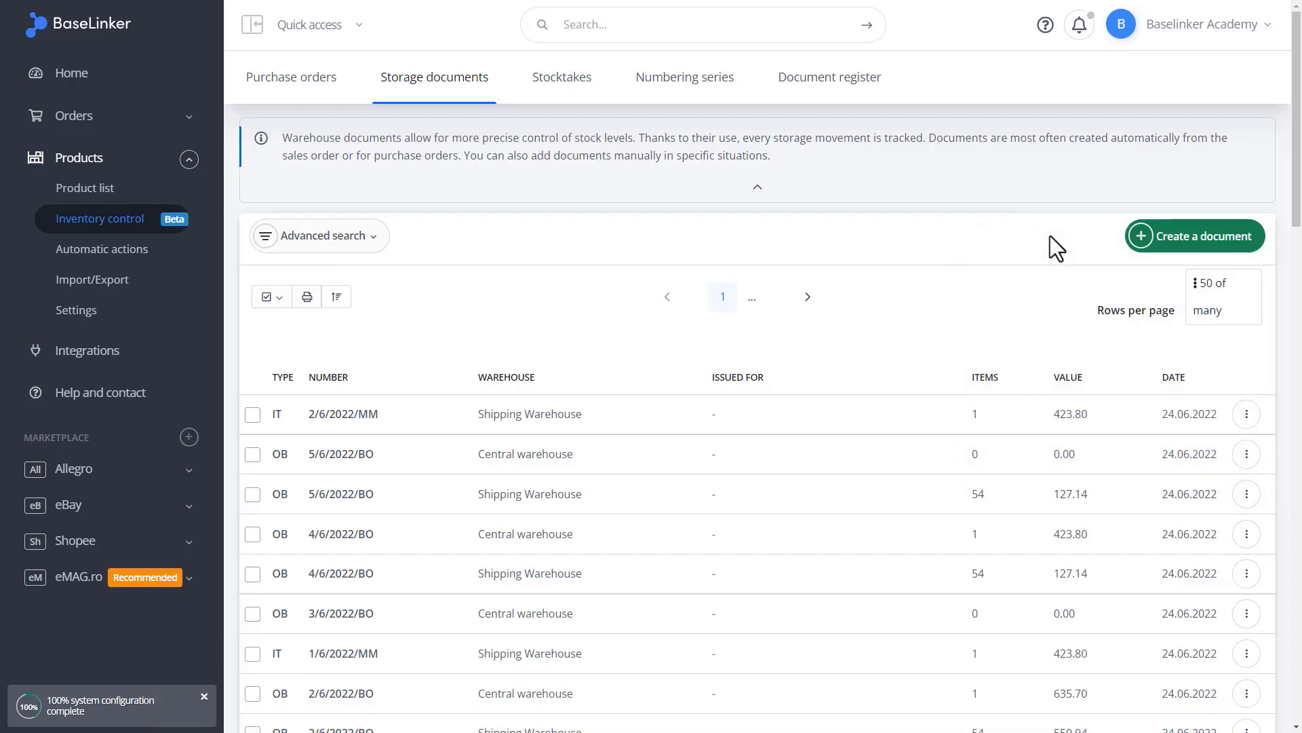
- Open the document register and examine its export settings, including issue dates, numbering series types, warehouse, JPK MAG format and additional seller options
click(835, 80)
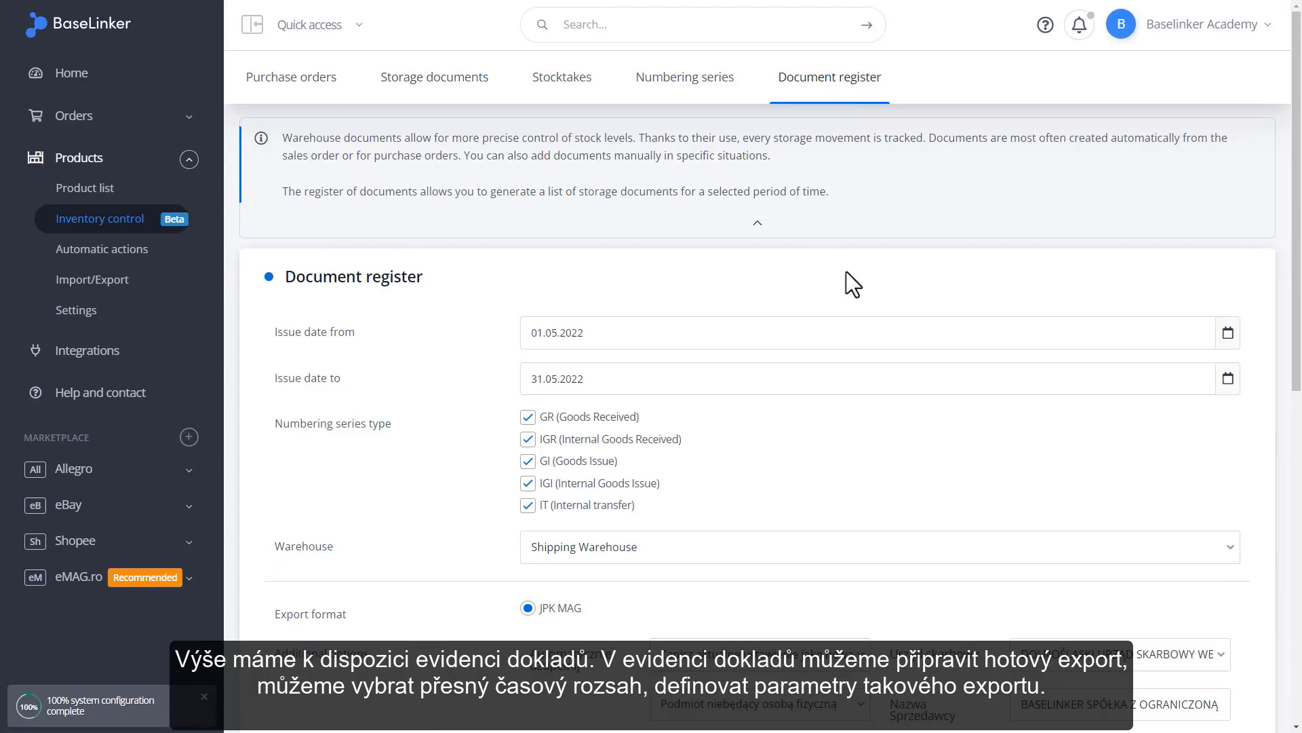
scroll(1034, 319, down, 3)
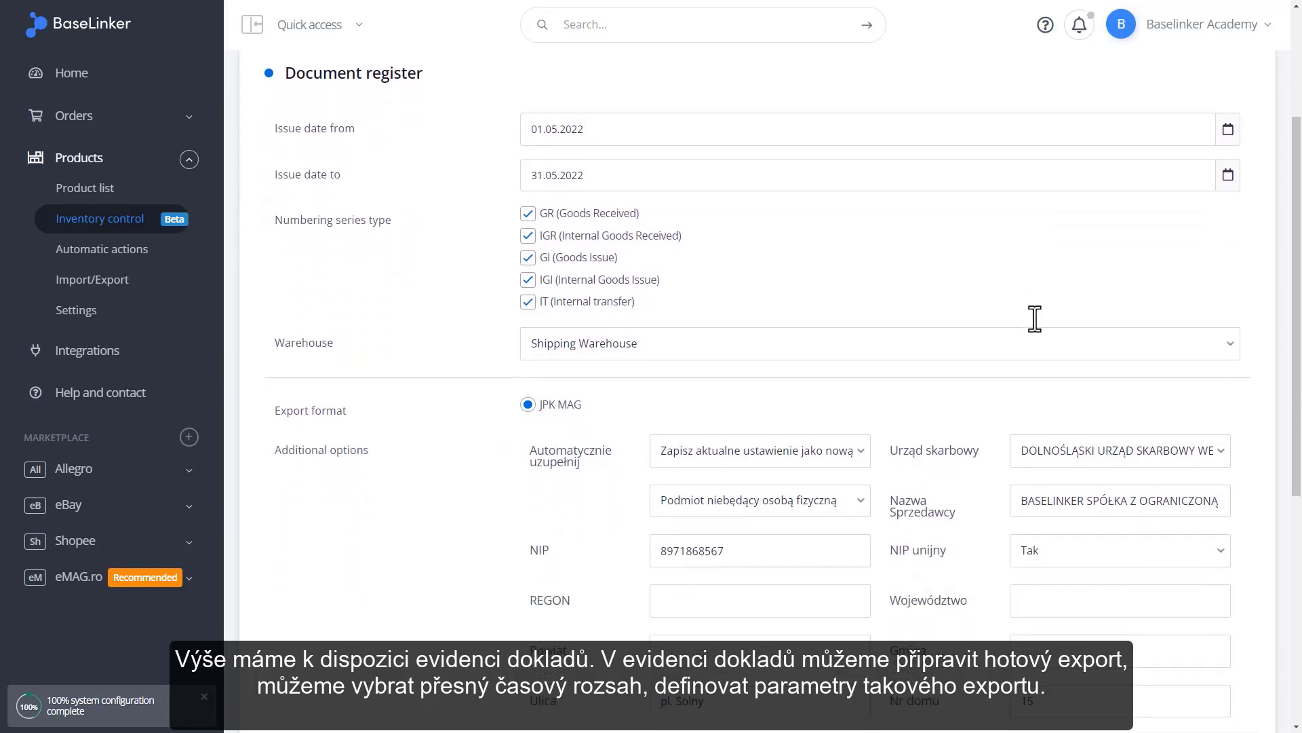
scroll(1034, 318, down, 1)
scroll(1034, 319, down, 4)
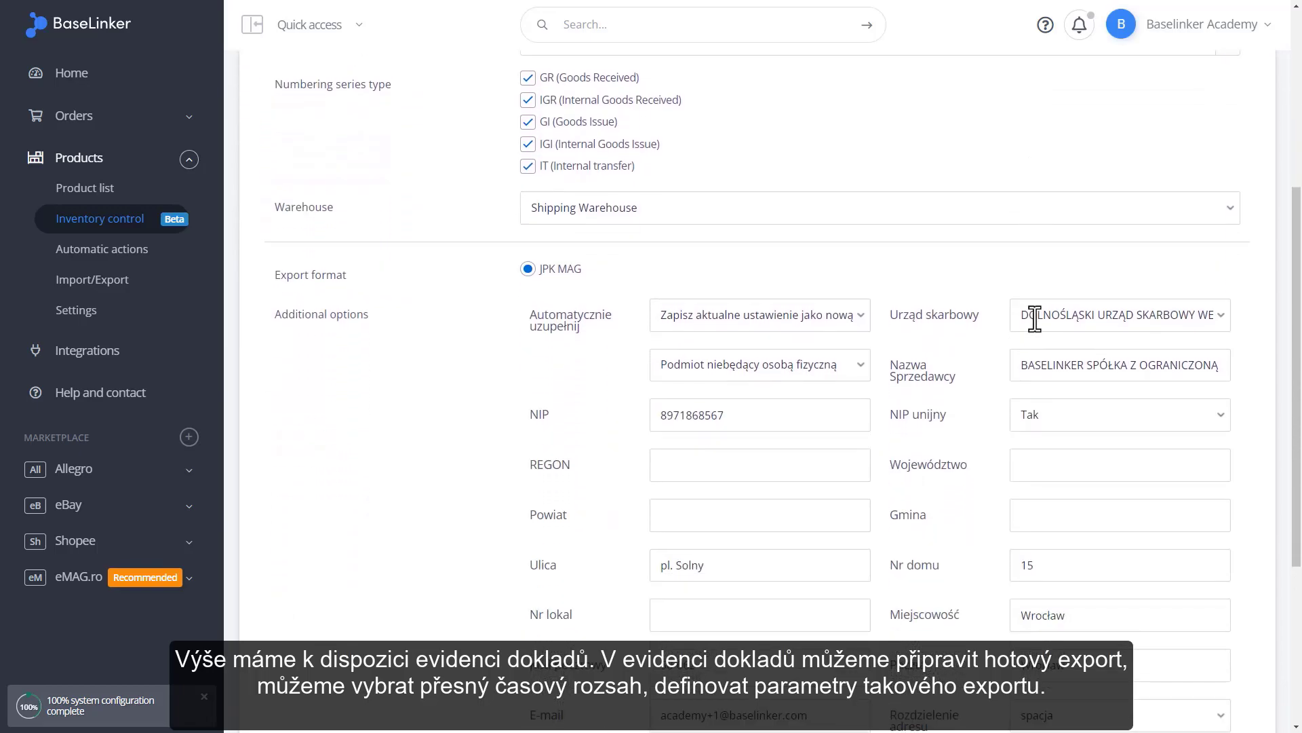
scroll(1035, 319, down, 1)
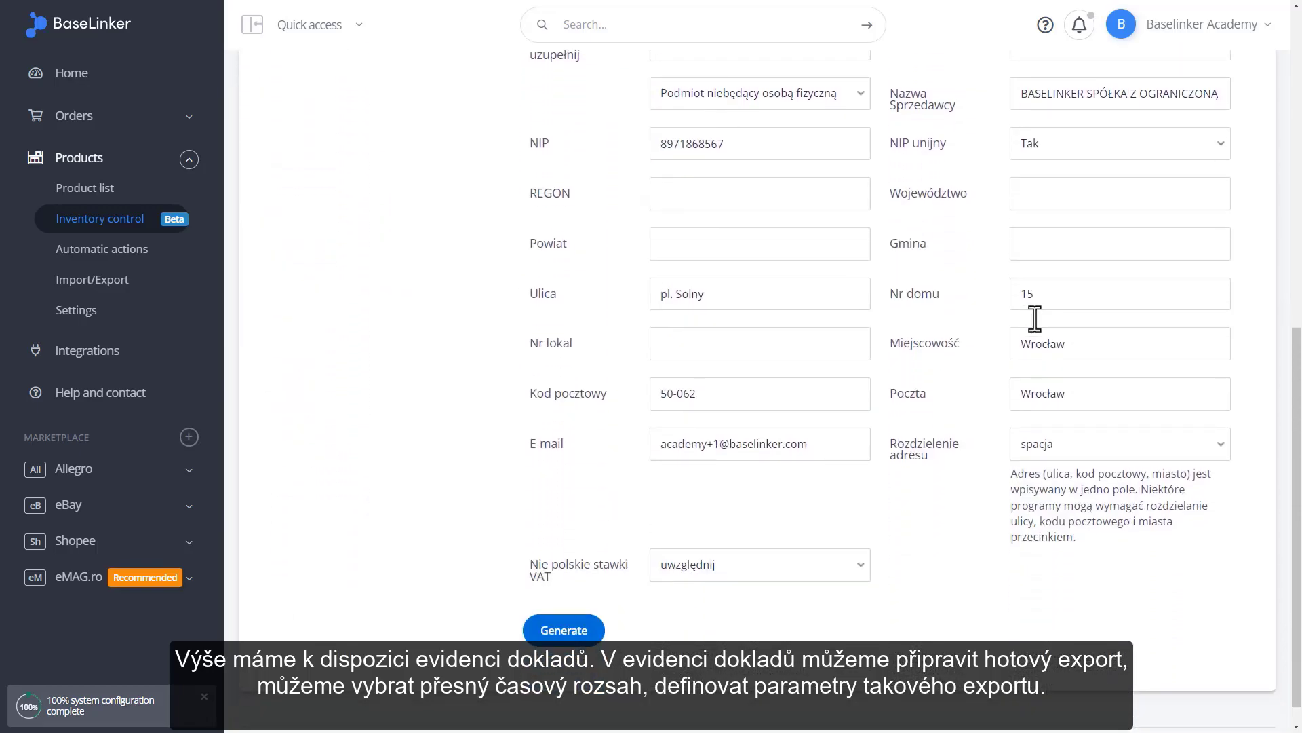
scroll(1034, 319, down, 1)
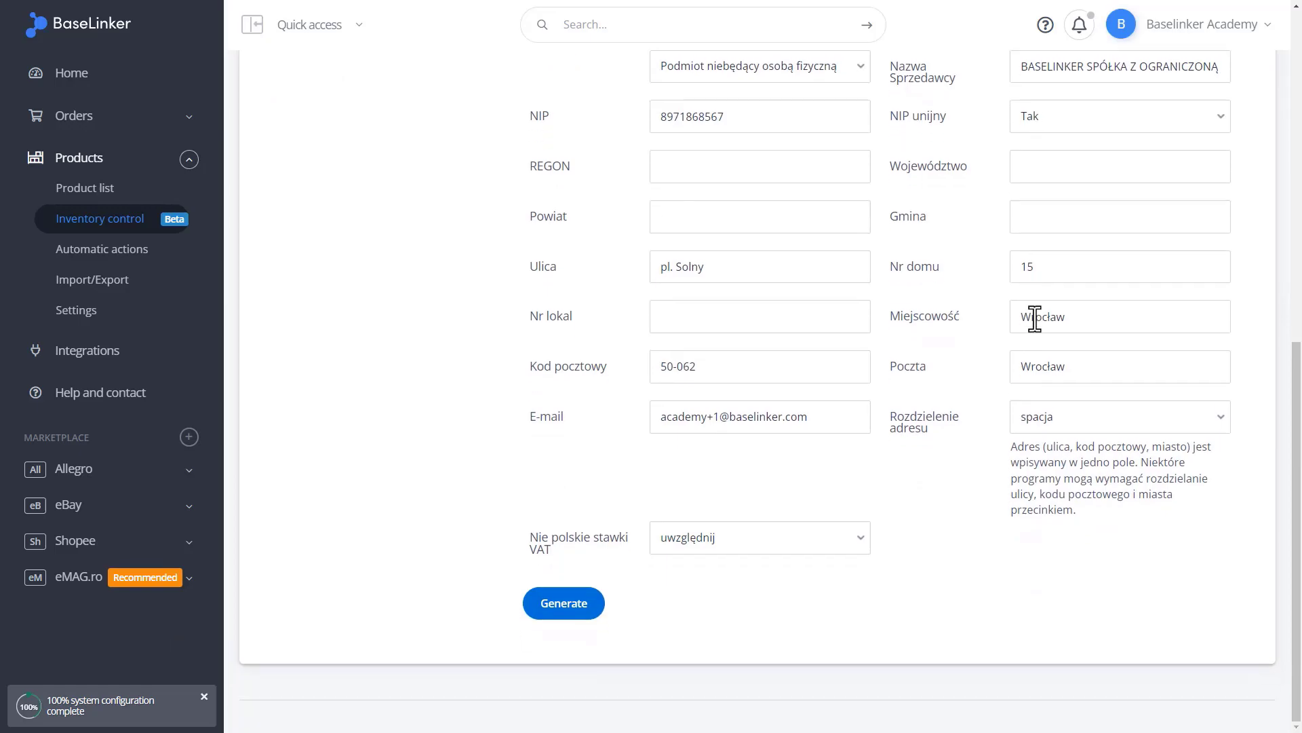
scroll(1034, 319, up, 3)
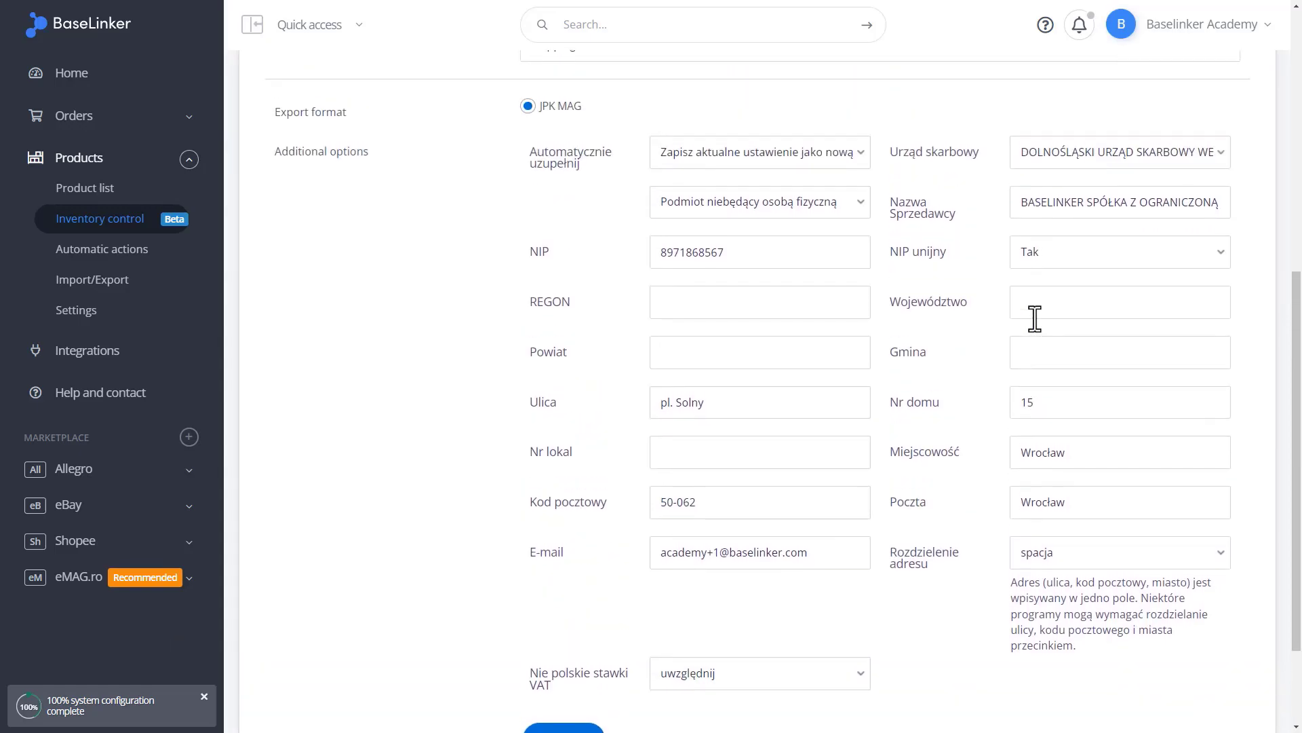
scroll(1035, 319, up, 3)
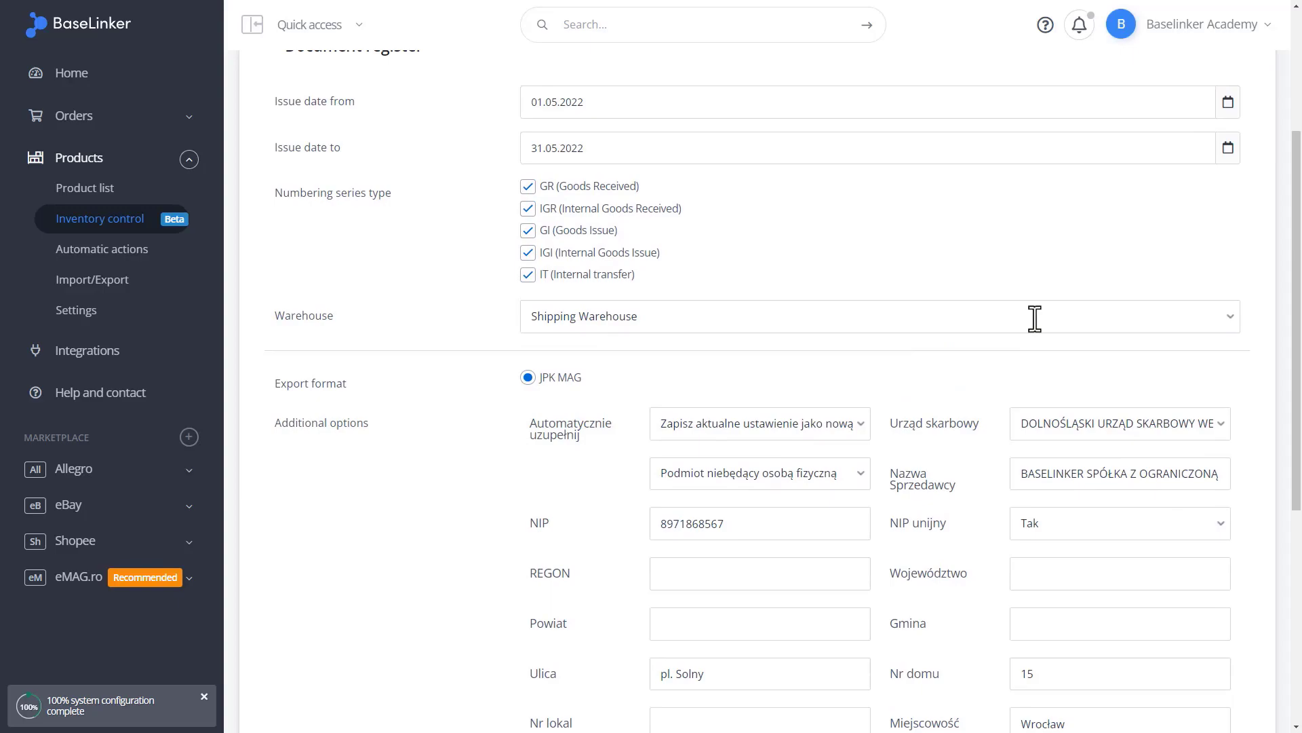
scroll(1034, 319, up, 2)
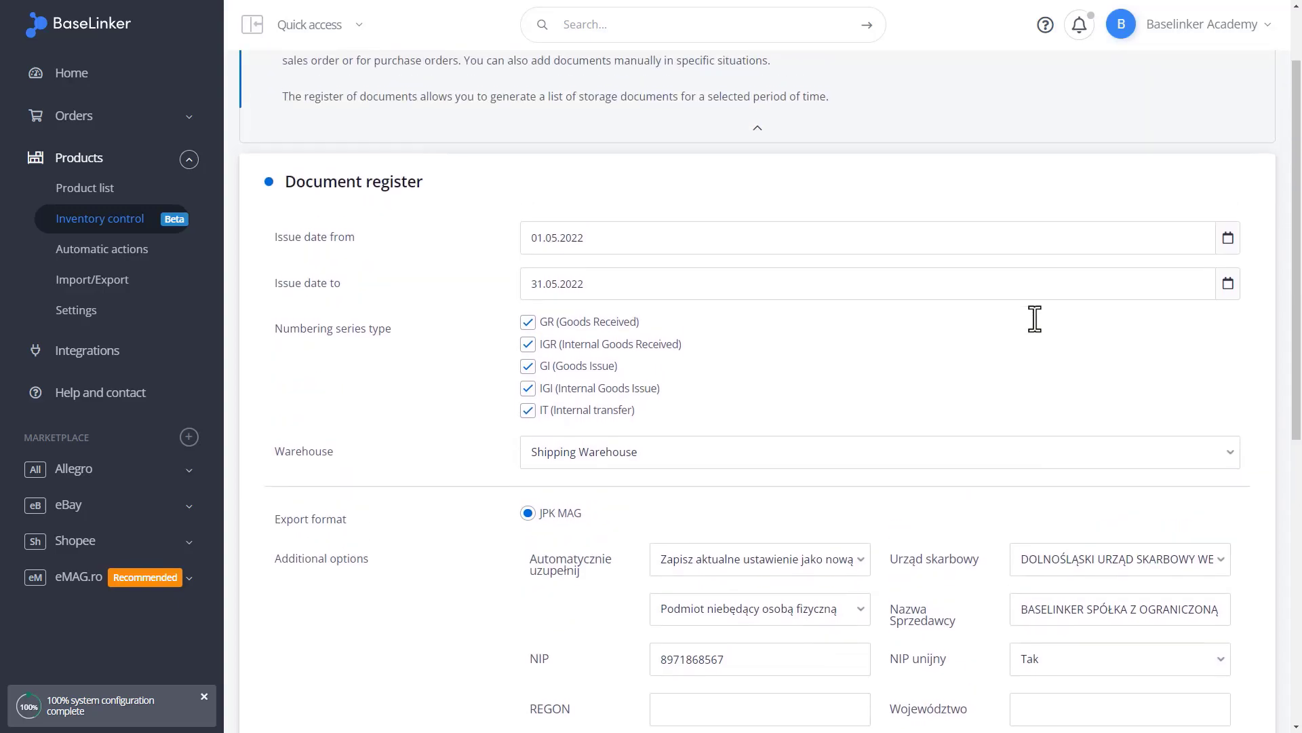
scroll(1035, 319, up, 2)
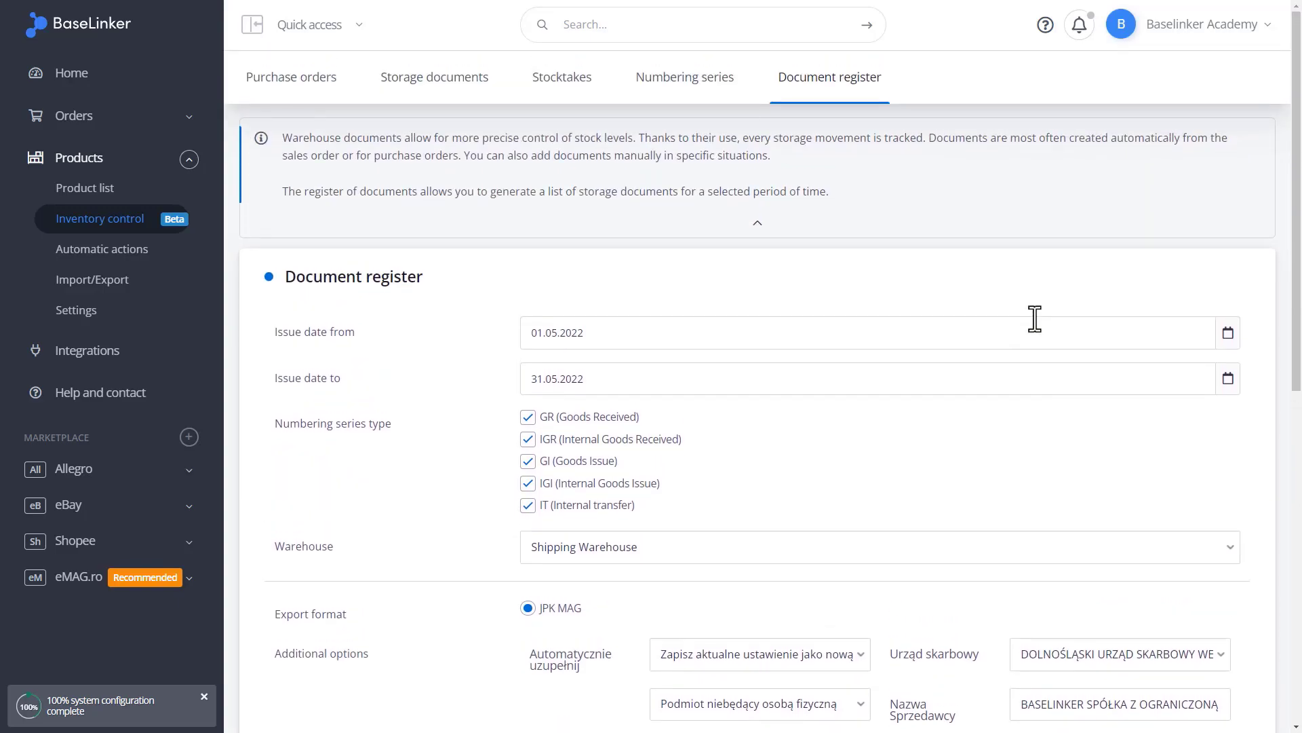